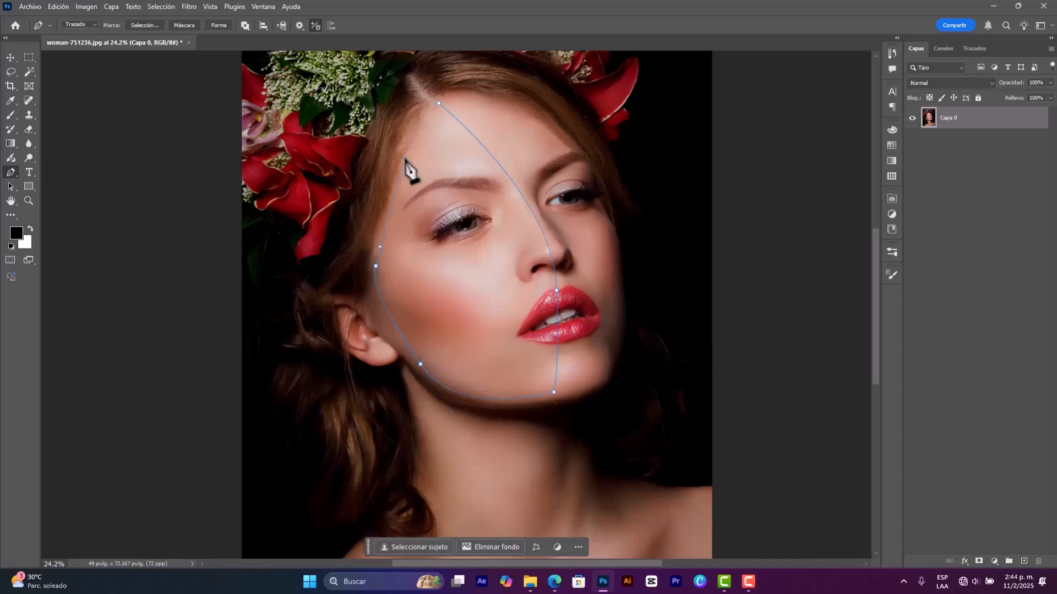
- Copy the Pen-outlined half of the face to a new layer and add a dark brown solid color fill with the same outline beneath it
key(ctrl+Return)
key(ctrl+j)
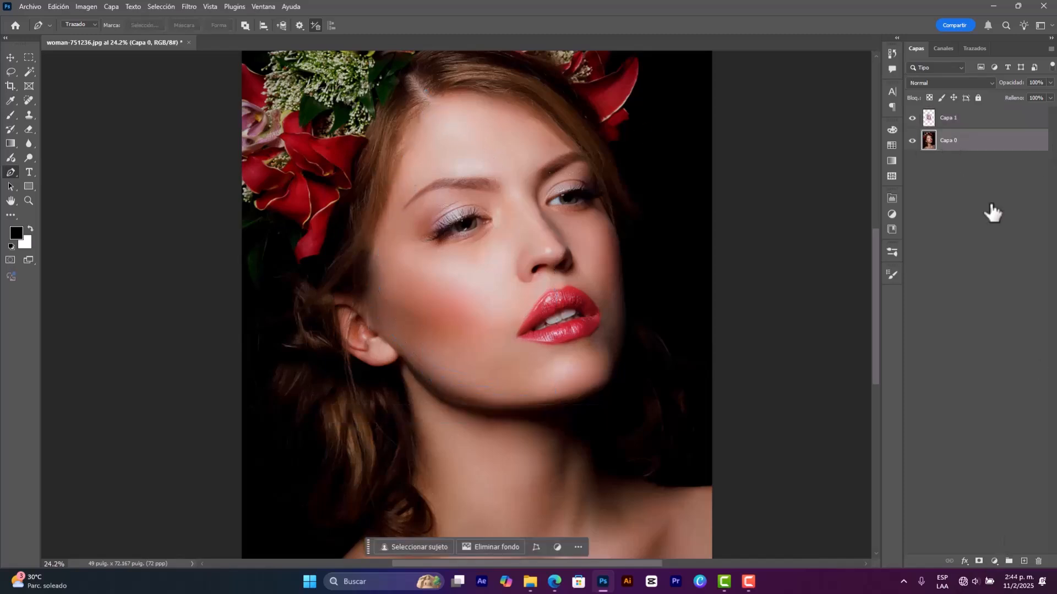
click(996, 562)
click(1019, 374)
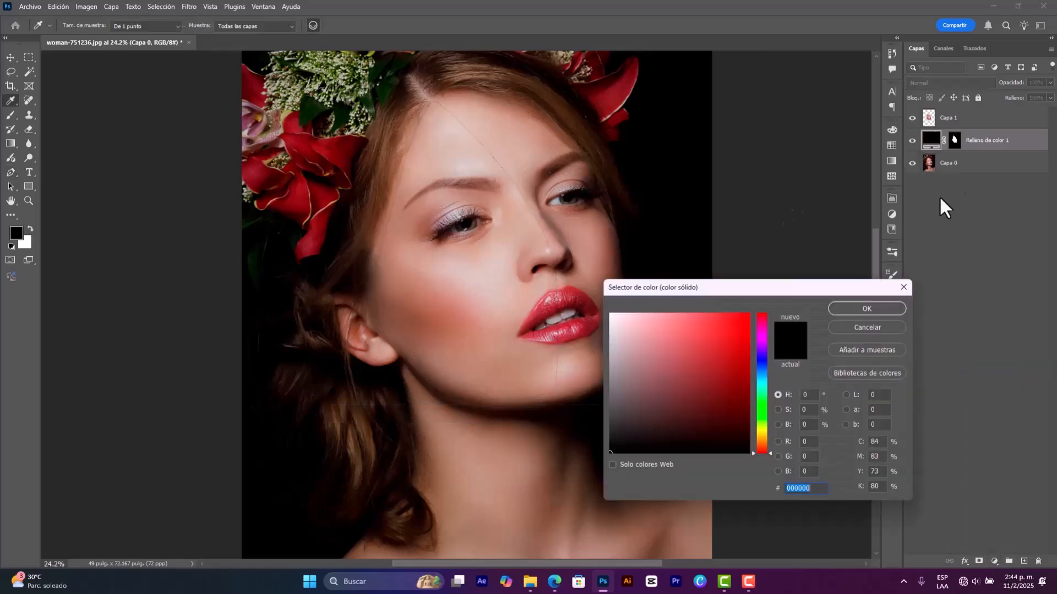
click(866, 308)
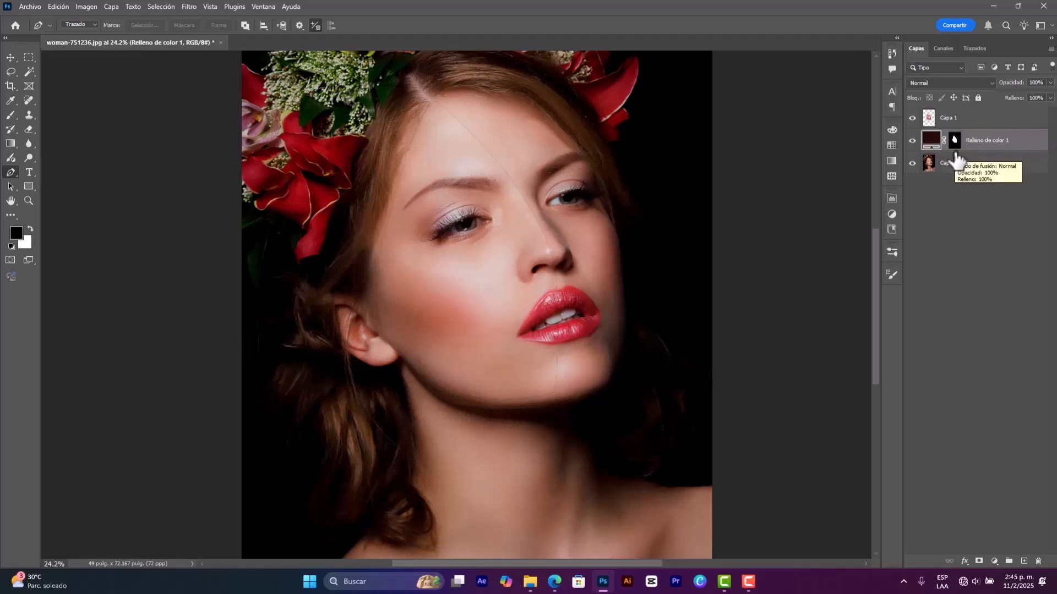
- Rotate the cut-out face piece slightly and shift it toward the ear, opening a dark gap from the forehead to the chin
click(930, 120)
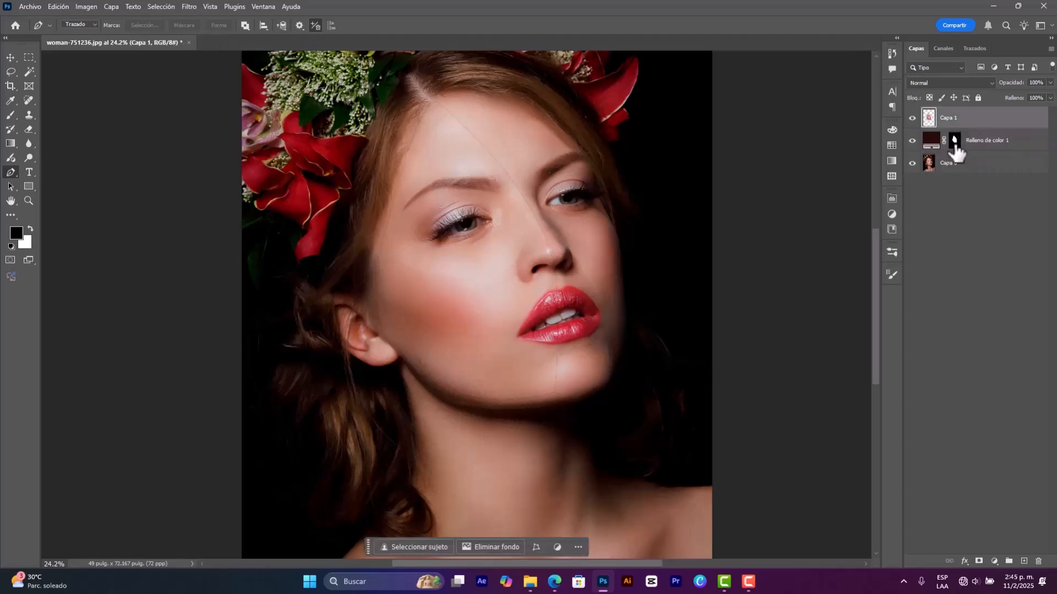
key(ctrl+t)
drag(670, 142, 656, 116)
drag(529, 257, 520, 269)
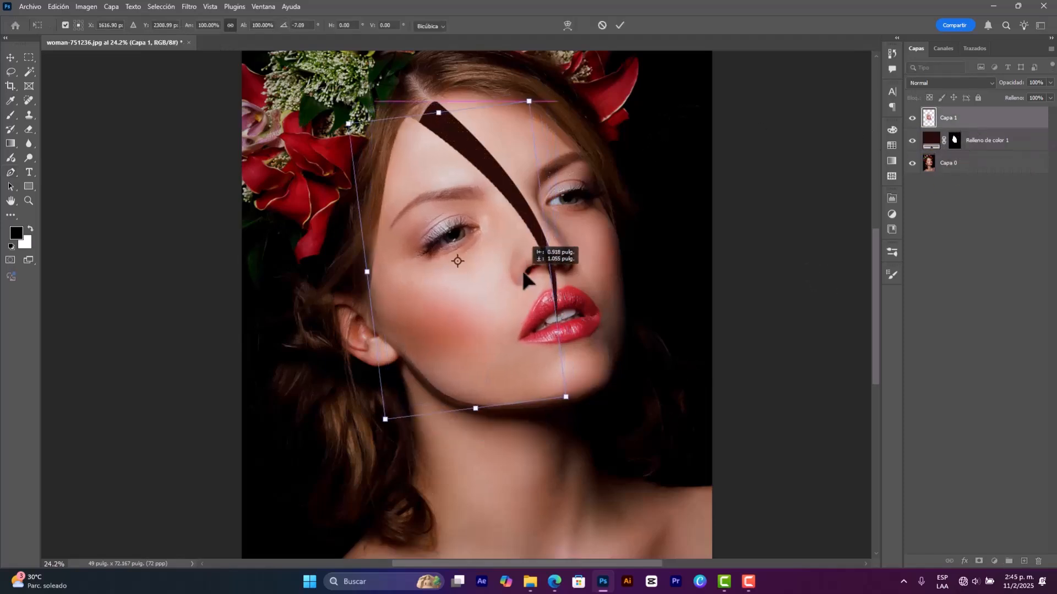
drag(597, 401, 592, 408)
drag(491, 313, 489, 309)
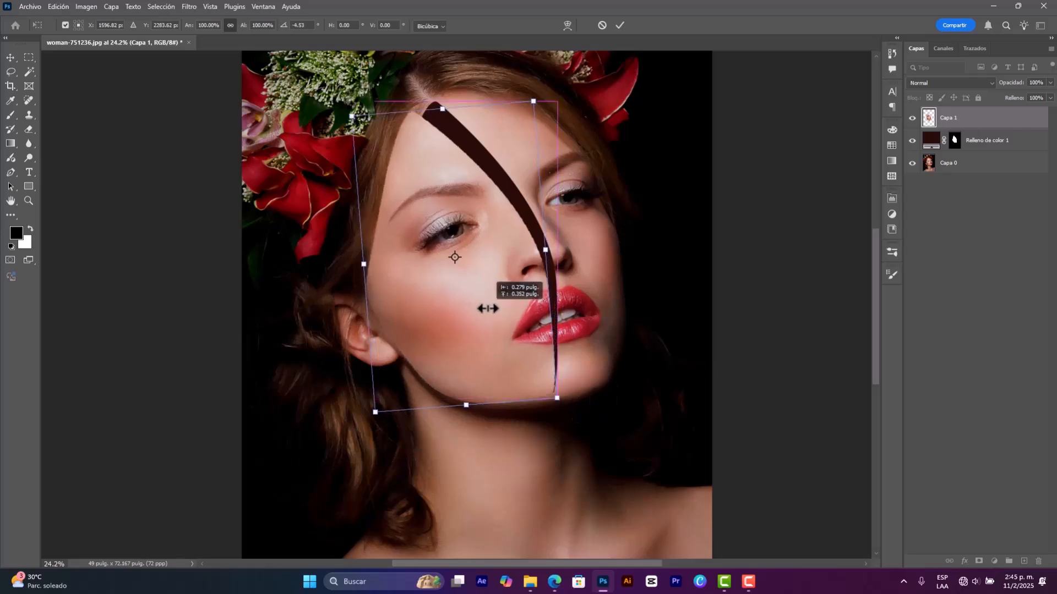
click(684, 181)
key(v)
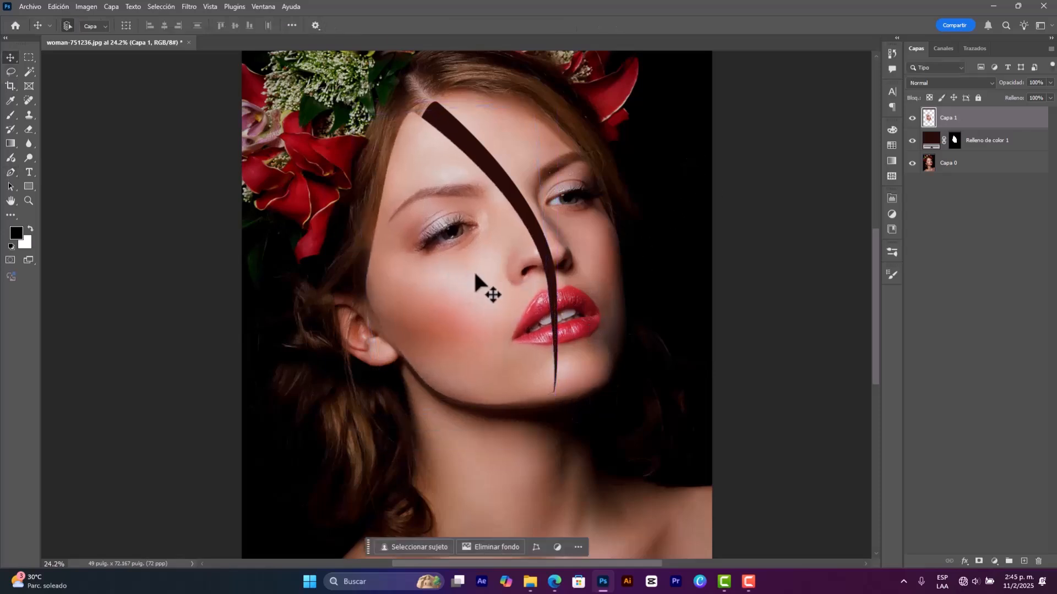
key(ctrl+t)
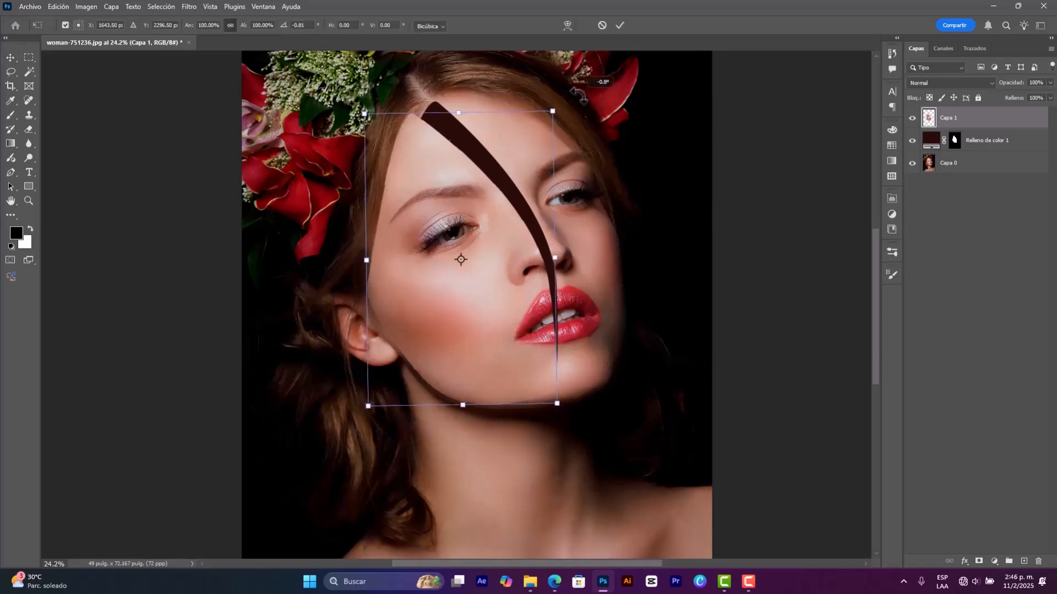
key(Return)
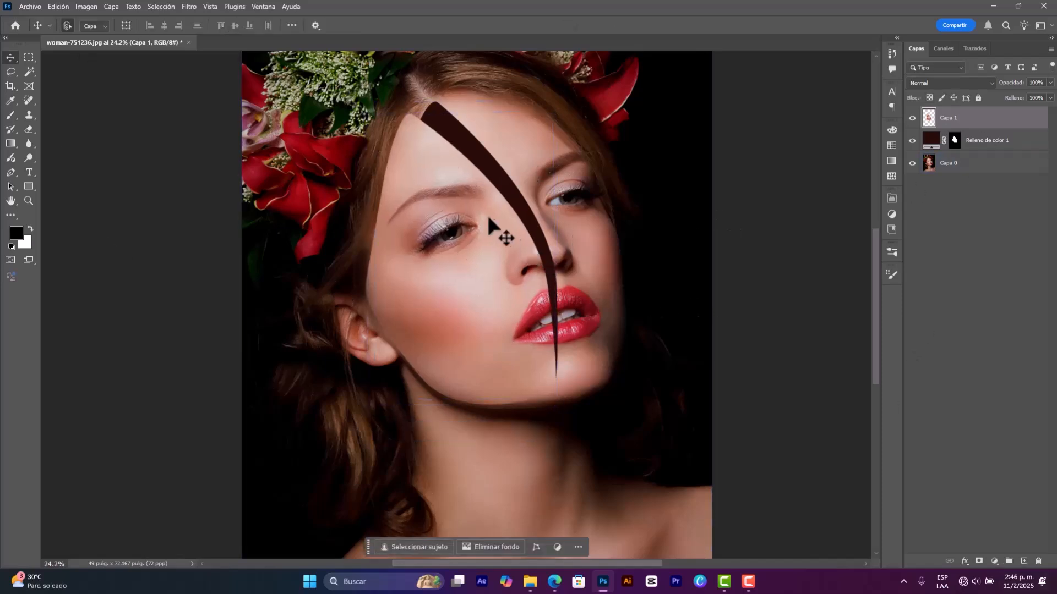
- Apply an inner Bevel & Emboss to the face piece, adjusting its depth, size, softening, and highlight and shadow opacity for a thin edge
click(964, 561)
click(994, 471)
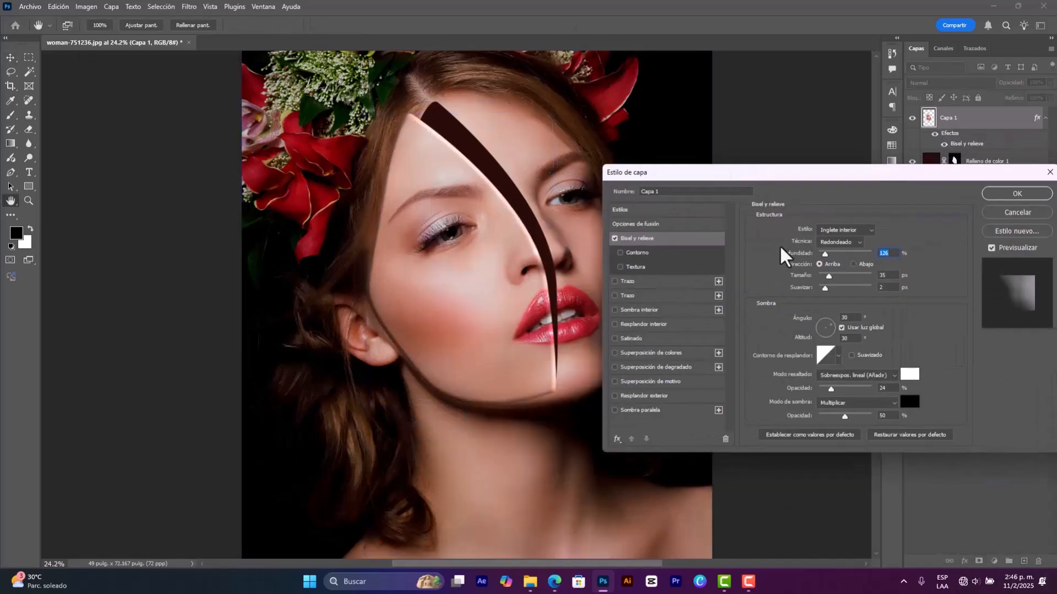
drag(819, 281, 846, 291)
drag(467, 205, 449, 223)
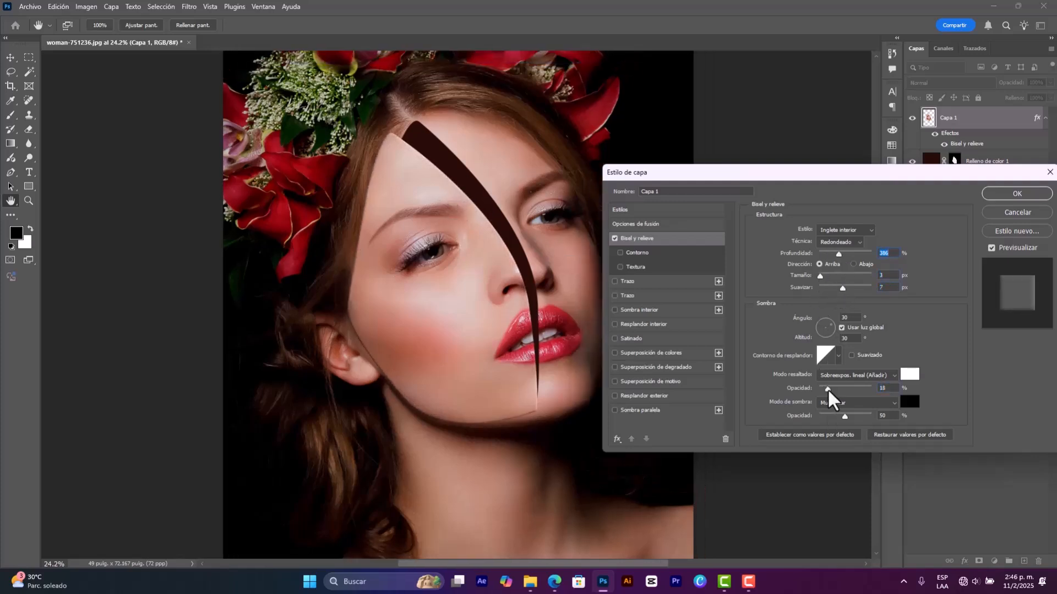
drag(845, 416, 837, 417)
drag(822, 276, 854, 254)
- Add a Multiply drop shadow to the face piece with opacity 17%, angle 157°, distance 20 px, spread 19% and size 57 px
click(655, 411)
drag(482, 256, 478, 259)
drag(816, 245, 811, 291)
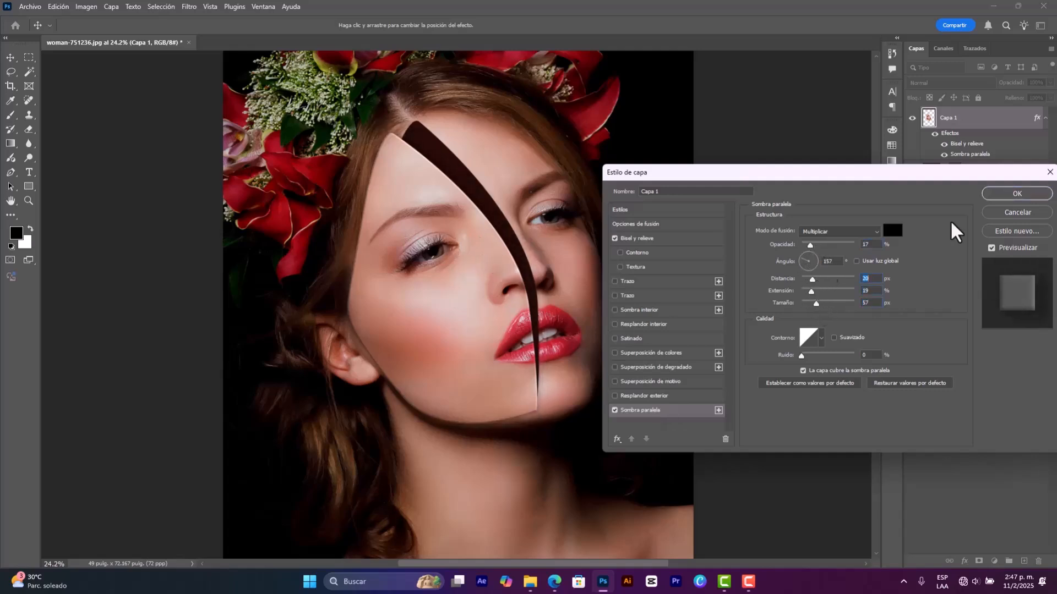
key(Return)
drag(469, 310, 477, 320)
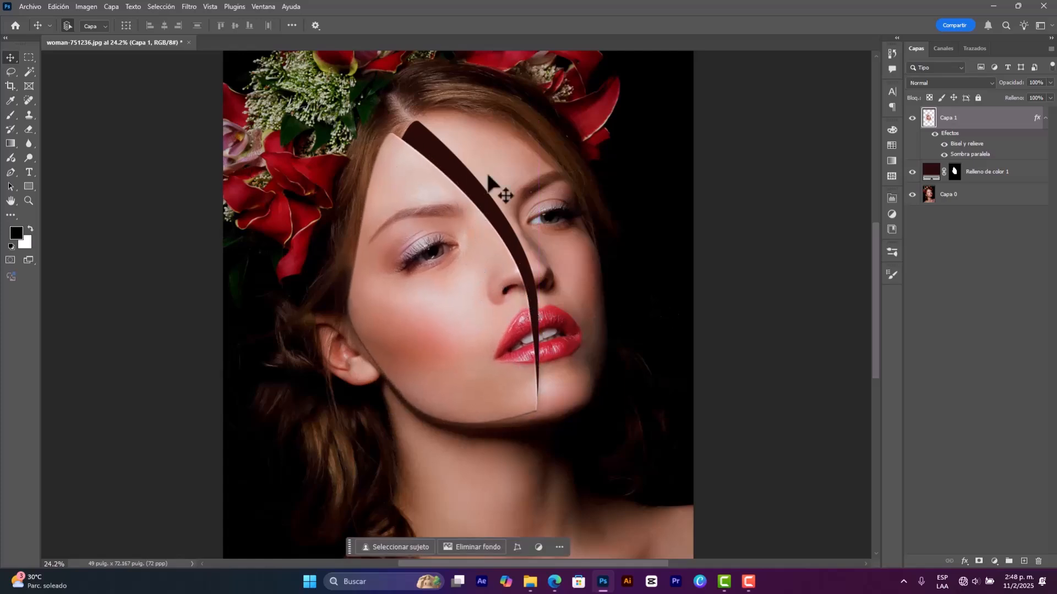
- Add an inner shadow effect to the Relleno de color 1 fill behind the face gap
click(999, 174)
click(964, 561)
click(977, 490)
click(1004, 196)
- Recolor the Relleno de color 1 fill with a brown sampled from the shaded skin below the jaw
double_click(934, 172)
click(449, 432)
click(449, 438)
click(863, 309)
click(502, 402)
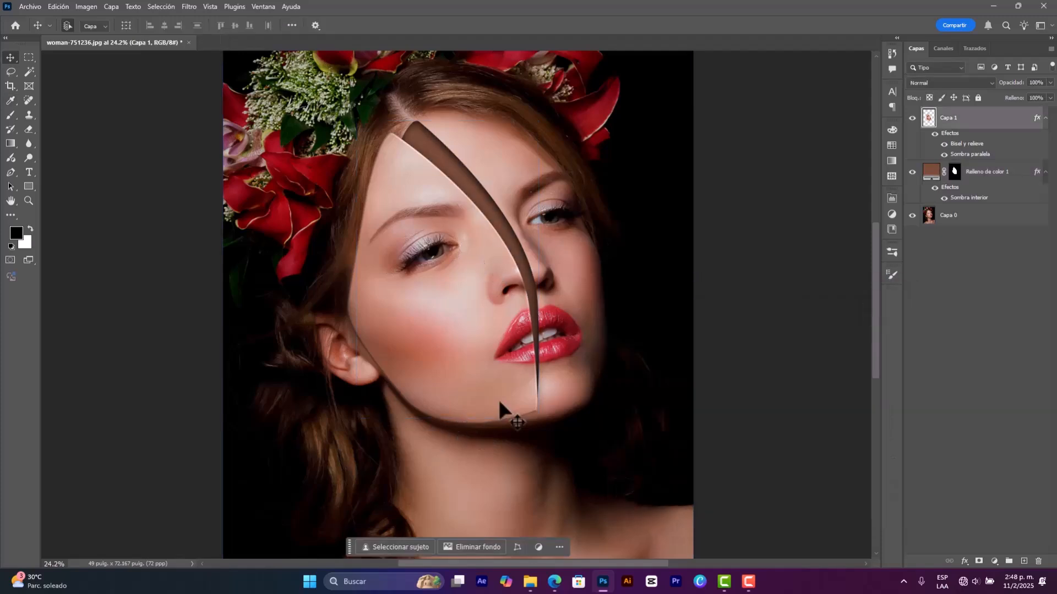
- Place the flower and leaf PNG images from File Explorer into the portrait as new layers
drag(491, 359, 454, 343)
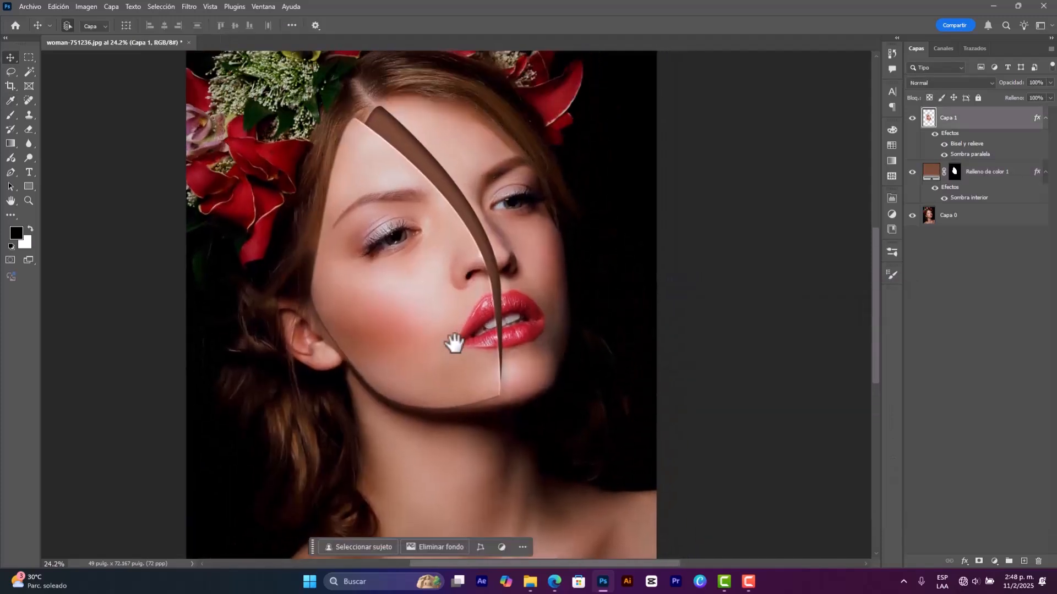
click(527, 588)
drag(158, 141, 442, 274)
key(Return)
key(Return)
key(Return)
- Select the placed flower and leaf layers and move them below the face piece, Capa 1, in the layer order
click(953, 189)
click(912, 186)
key(ctrl+z)
click(427, 312)
shift+click(1004, 168)
drag(1004, 170, 999, 251)
- Transform a placed flower image and position it along the gap in the face
key(ctrl+t)
drag(440, 279, 574, 104)
key(Return)
click(673, 122)
drag(423, 125, 347, 82)
drag(458, 138, 488, 218)
- Adjust the flower layers' visibility, then scale and position the roses so they emerge from the face gap between forehead and lips
click(912, 217)
key(ctrl+t)
drag(504, 140, 526, 229)
drag(500, 286, 493, 261)
key(Return)
drag(400, 145, 362, 130)
drag(441, 137, 498, 300)
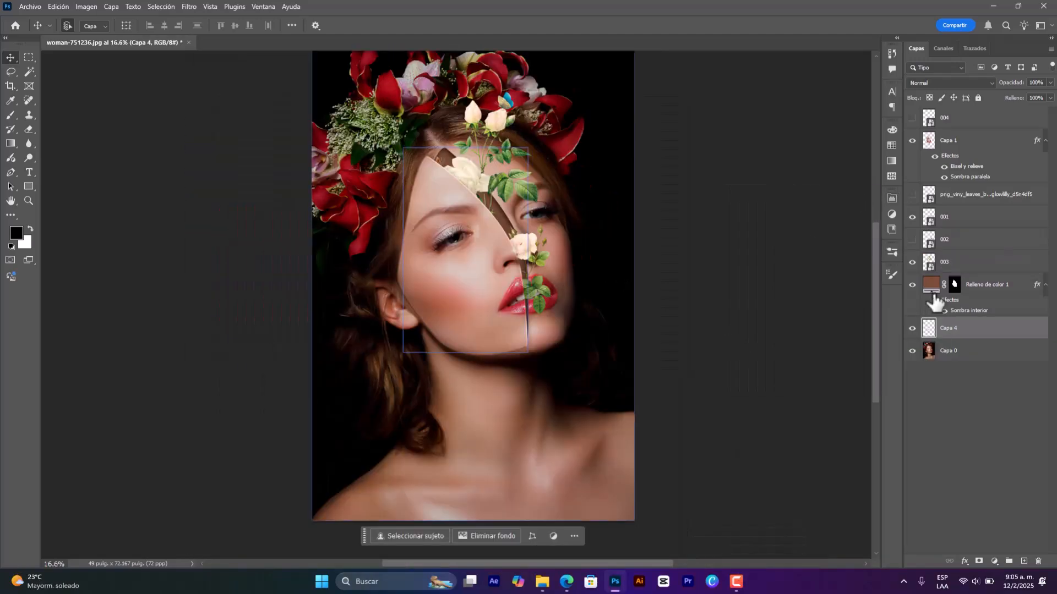
- On Capa 0, draw a closed Pen path around a curved rectangular patch on the front of the neck
click(487, 419)
key(p)
click(467, 388)
click(522, 401)
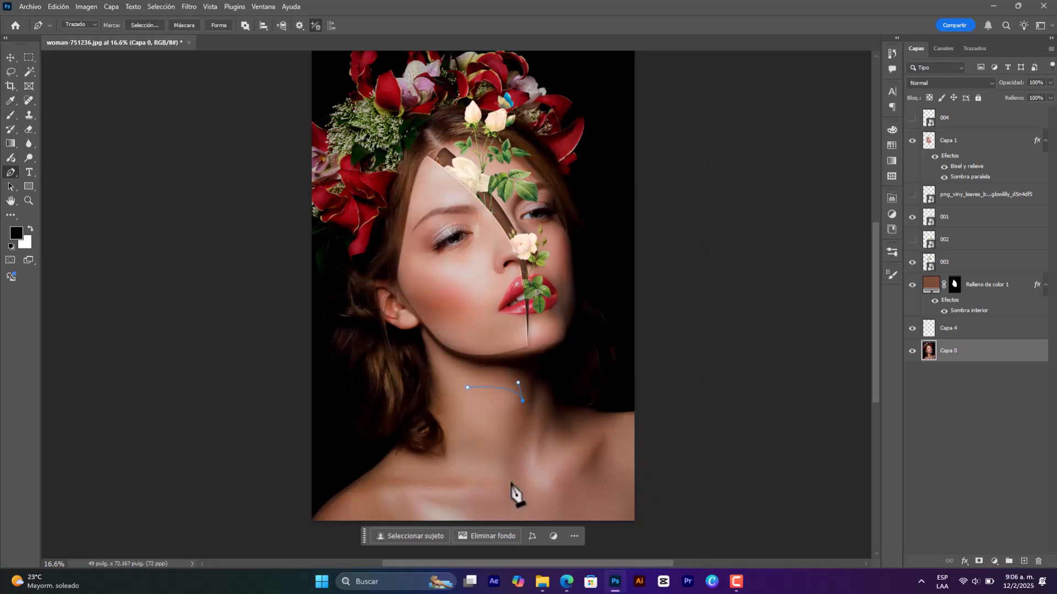
click(513, 476)
drag(469, 309, 464, 312)
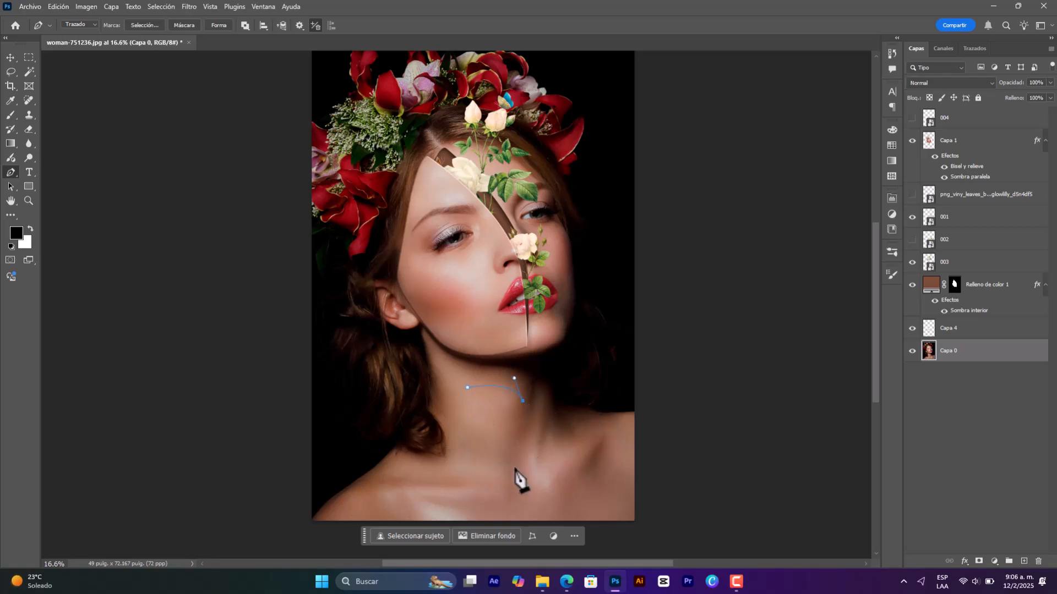
drag(400, 476, 405, 470)
drag(467, 388, 464, 343)
- Copy the outlined neck patch from the portrait to a new layer and delete the leftover layer Capa 4
key(v)
key(ctrl+Return)
key(ctrl+j)
click(965, 328)
ctrl+click(930, 329)
key(ctrl+d)
key(Delete)
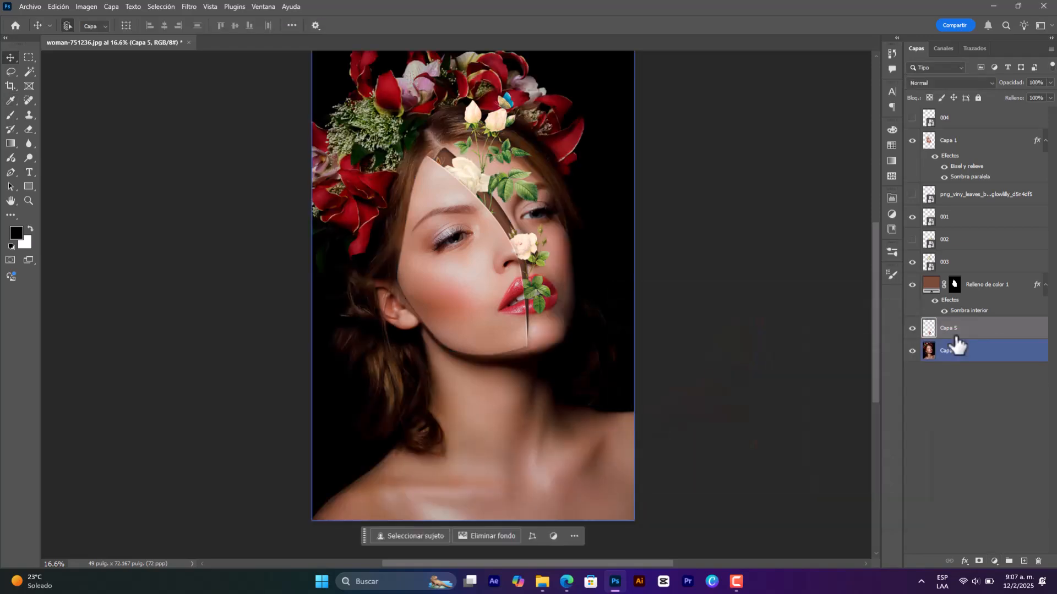
- Add a solid color fill shaped like the neck patch, using the brown sampled from the face gap
ctrl+click(929, 329)
click(993, 560)
click(991, 367)
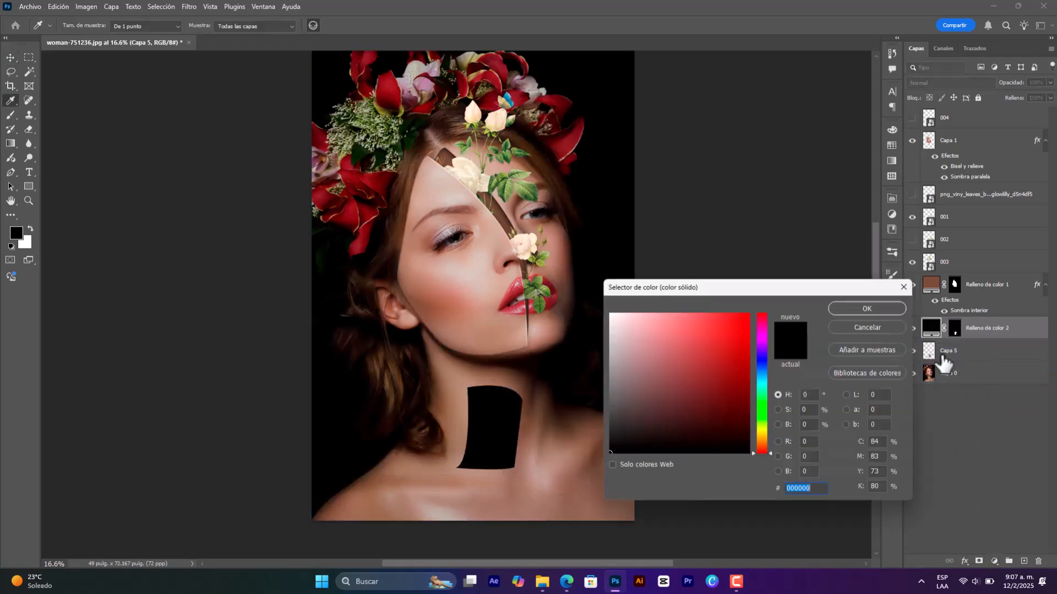
click(501, 207)
click(895, 312)
drag(492, 419, 490, 419)
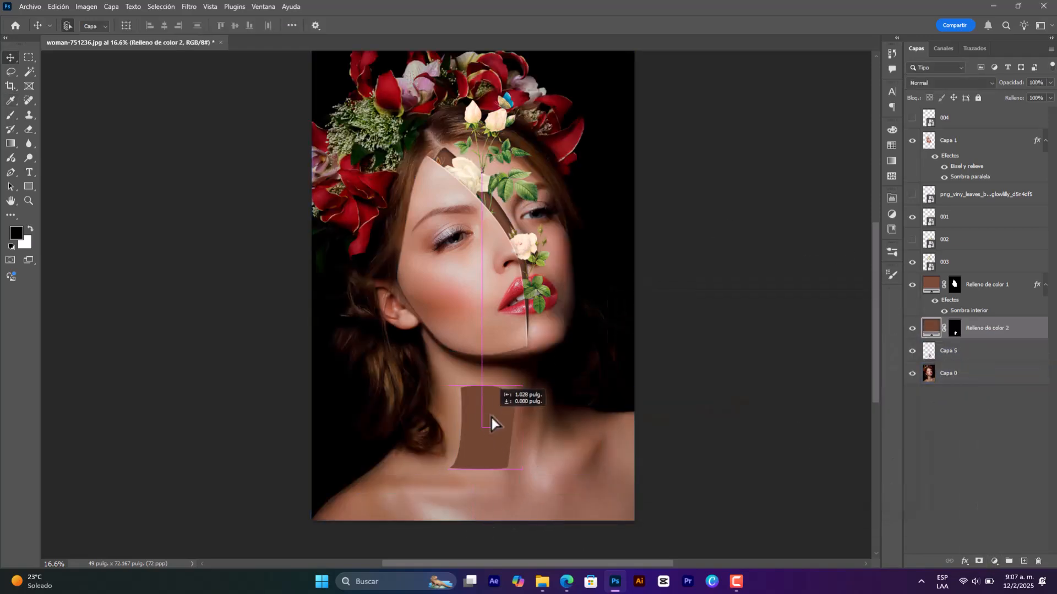
- Move the neck patch, Capa 5, above Relleno de color 2 and copy the inner shadow from Relleno de color 1 to that fill
drag(972, 351, 973, 317)
click(979, 355)
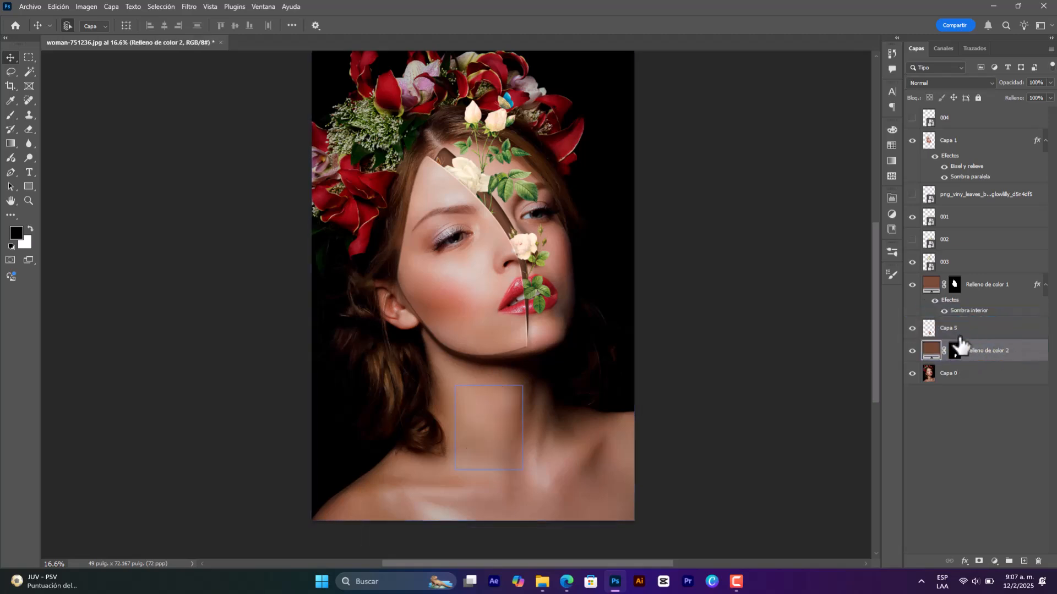
click(962, 332)
drag(1037, 285, 1016, 352)
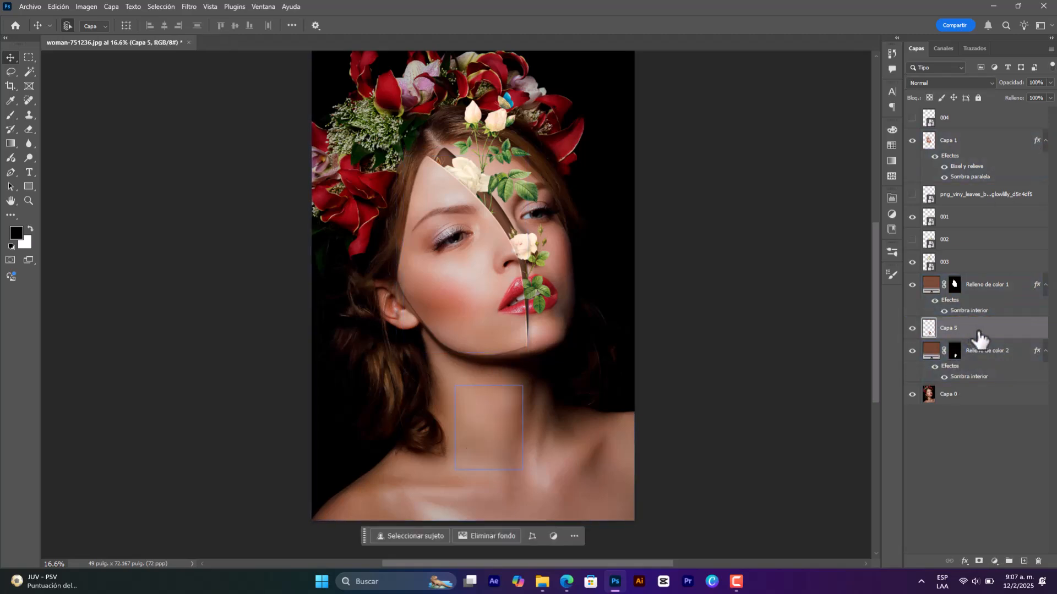
- Transform and reposition the cut-out neck patch, Capa 5, and hide its layer
key(ctrl+t)
key(Return)
drag(488, 416, 517, 400)
click(912, 328)
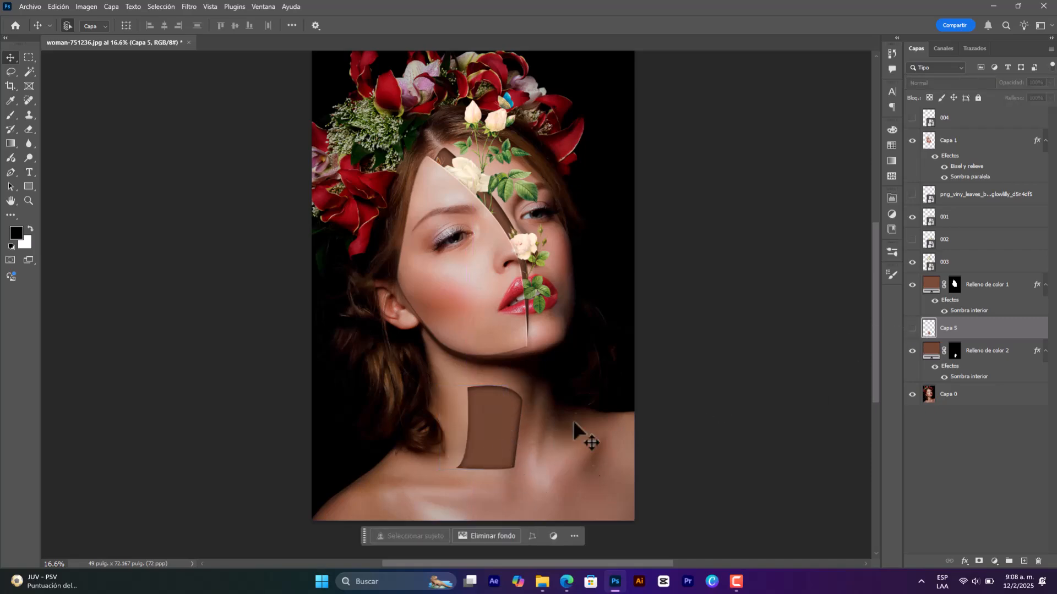
- Copy the neck muscle anatomy image from the web browser and paste it directly above Capa 0 in the portrait
click(566, 585)
right_click(392, 260)
click(462, 308)
click(567, 583)
click(957, 394)
key(ctrl+v)
- Scale the muscle image to about 686%, place it over the neck, and set its blending mode to Multiply
key(ctrl+t)
drag(473, 306, 475, 545)
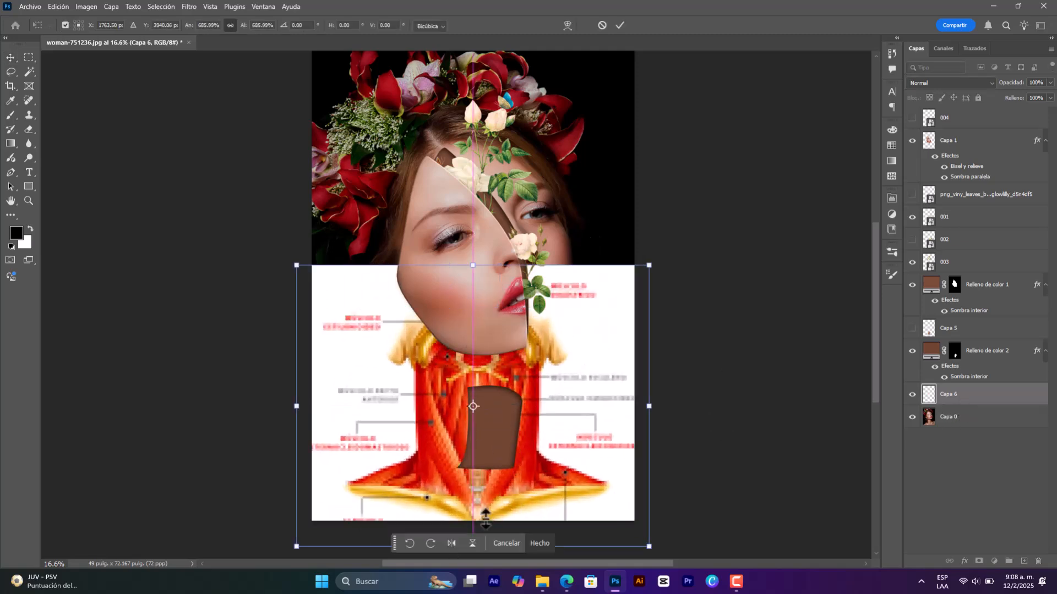
key(Return)
drag(568, 485, 583, 460)
click(951, 83)
click(938, 132)
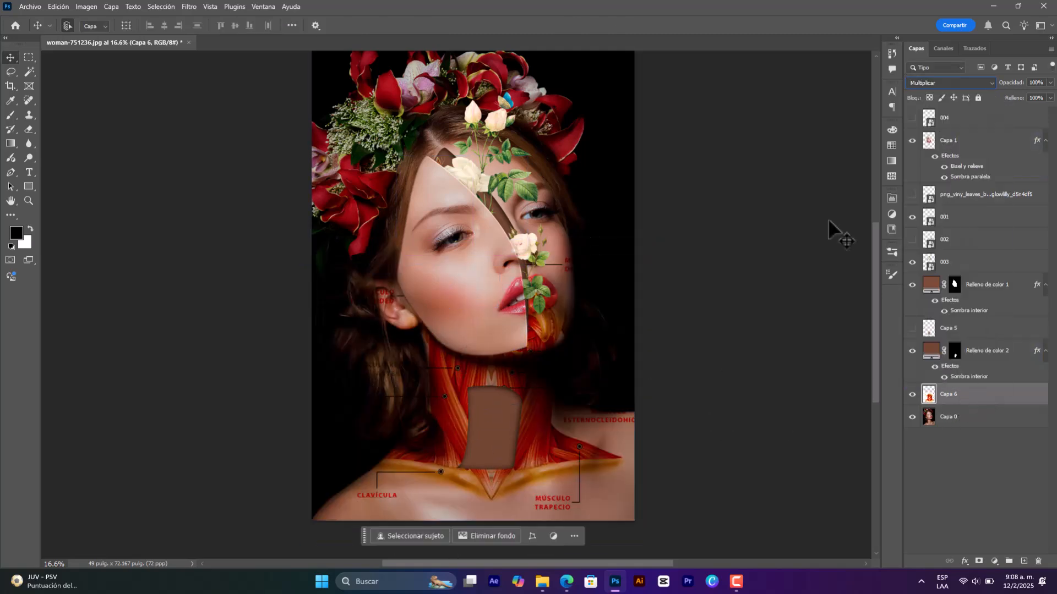
- Rotate and resize the muscle image so it follows the tilt of the neck and shoulders
key(ctrl+t)
drag(665, 521, 677, 448)
drag(312, 520, 266, 542)
drag(312, 222, 219, 223)
drag(256, 555, 223, 559)
key(Return)
- Add a layer mask to the muscle layer and paint with a black brush to hide the overlay on the face and hair
click(979, 561)
key(b)
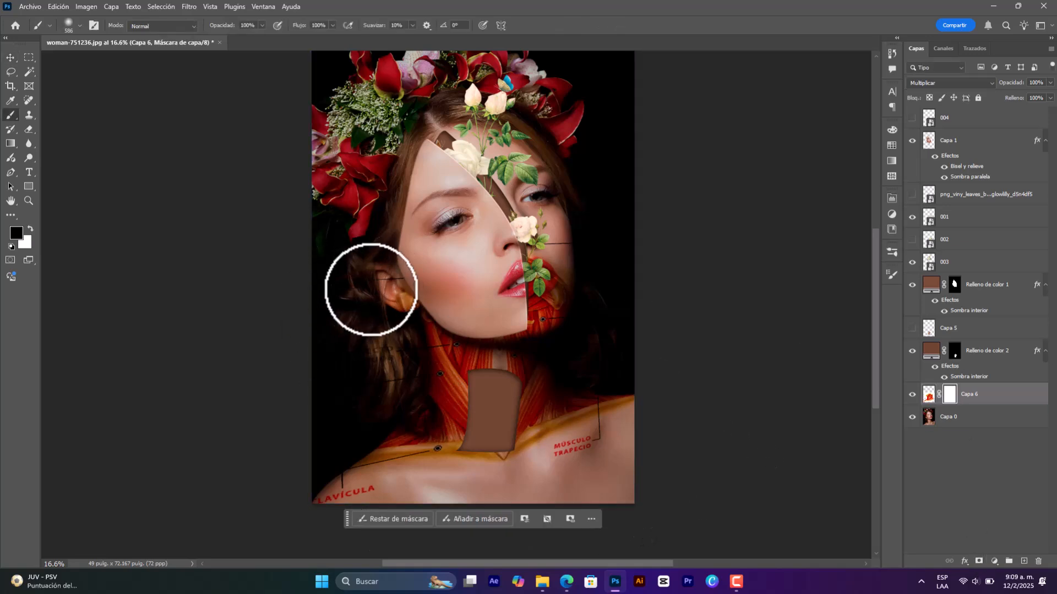
drag(598, 245, 533, 269)
scroll(548, 263, up, 4)
alt+right_click(566, 234)
scroll(523, 290, down, 3)
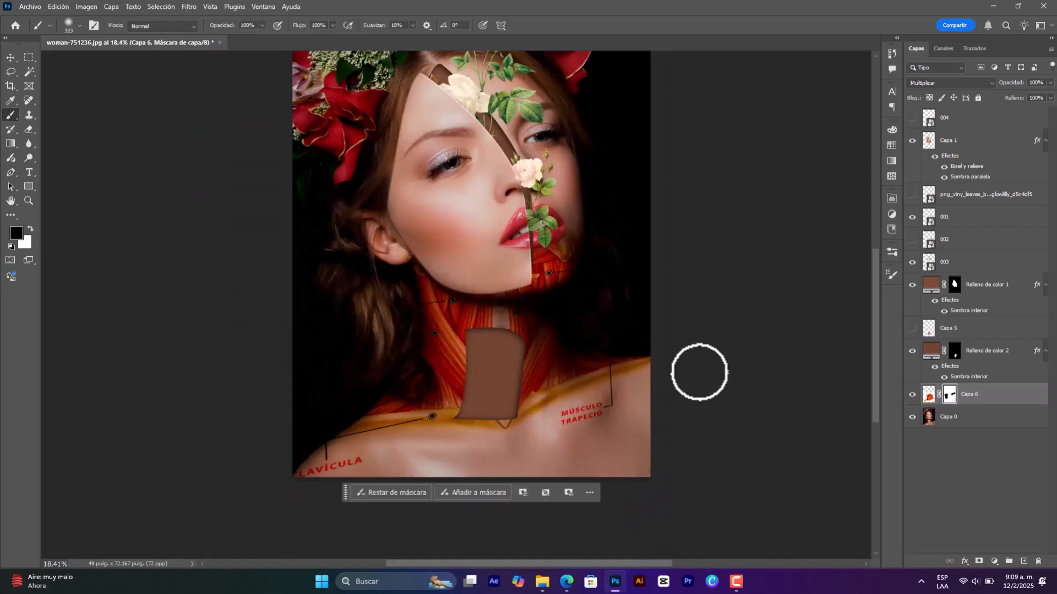
scroll(567, 330, down, 2)
drag(571, 225, 580, 281)
scroll(580, 281, up, 1)
- On Capa 0, draw a Pen path along the hairline and around the outside of the flower crown
key(v)
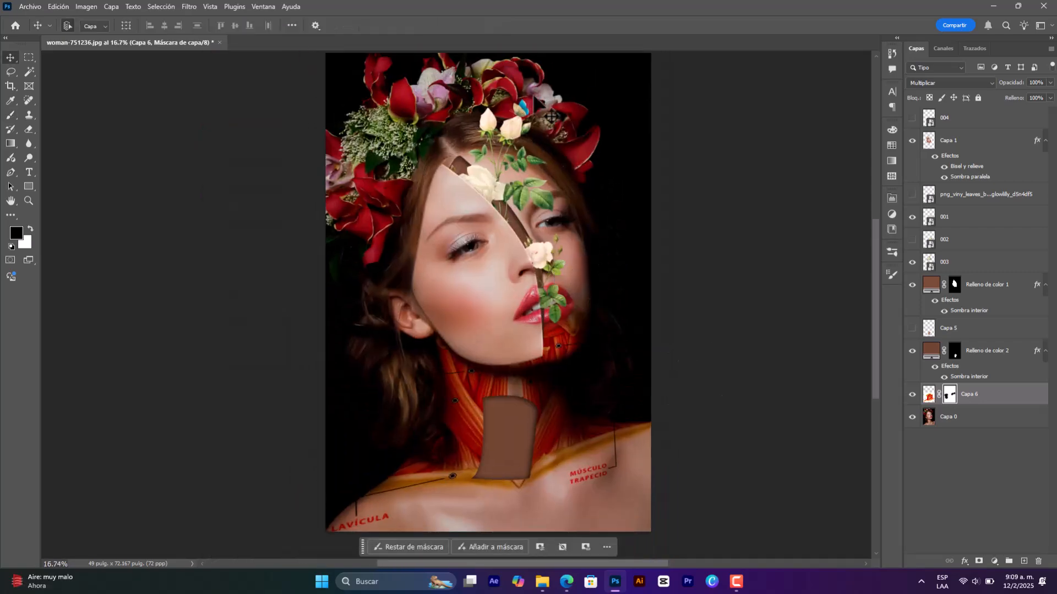
click(352, 254)
mouse_move(399, 242)
mouse_down()
mouse_move(421, 176)
mouse_move(513, 132)
mouse_up()
drag(638, 136, 640, 116)
drag(636, 60, 628, 58)
drag(523, 44, 433, 41)
click(498, 59)
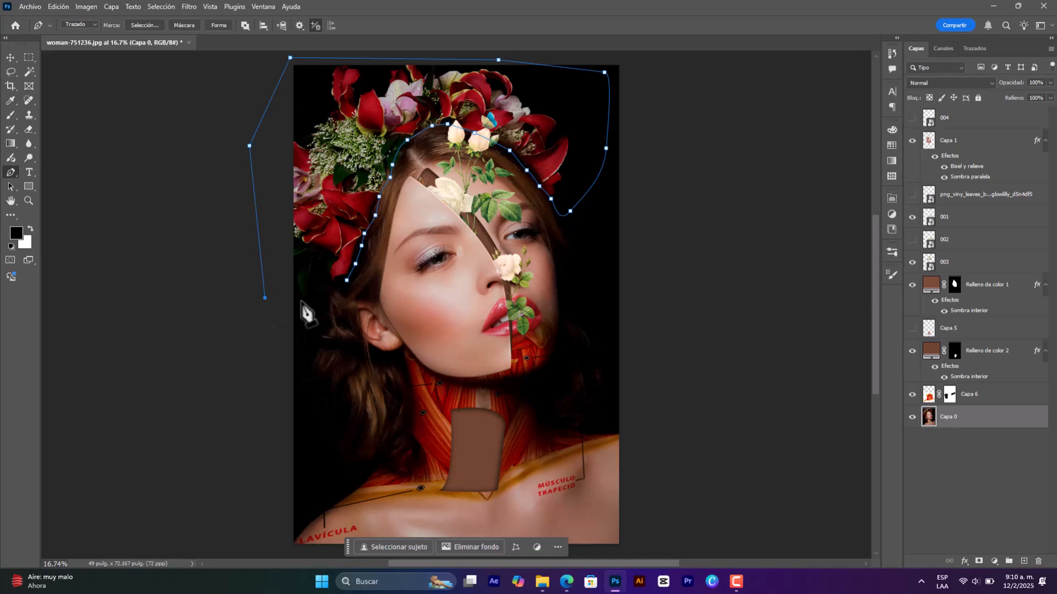
- Copy the outlined flower crown to a new layer and apply the last-used Motion Blur filter to it
key(ctrl+Return)
key(ctrl+j)
click(188, 6)
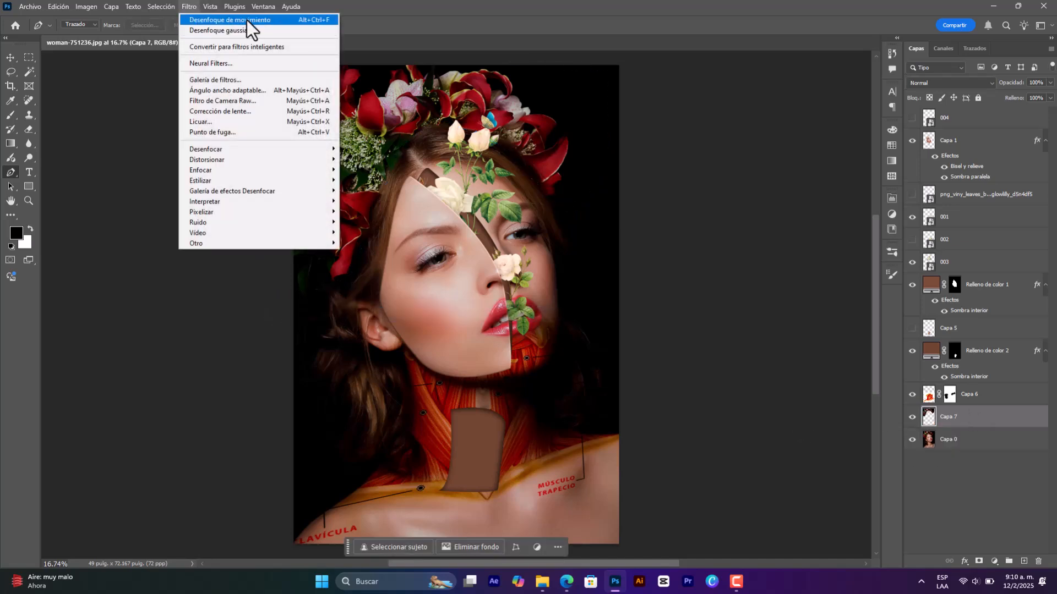
click(249, 20)
- Lower the opacity of the blurred flower crown layer to about 70% and deselect the layer
scroll(461, 300, up, 2)
drag(485, 203, 484, 251)
click(1050, 82)
drag(1051, 96, 1033, 94)
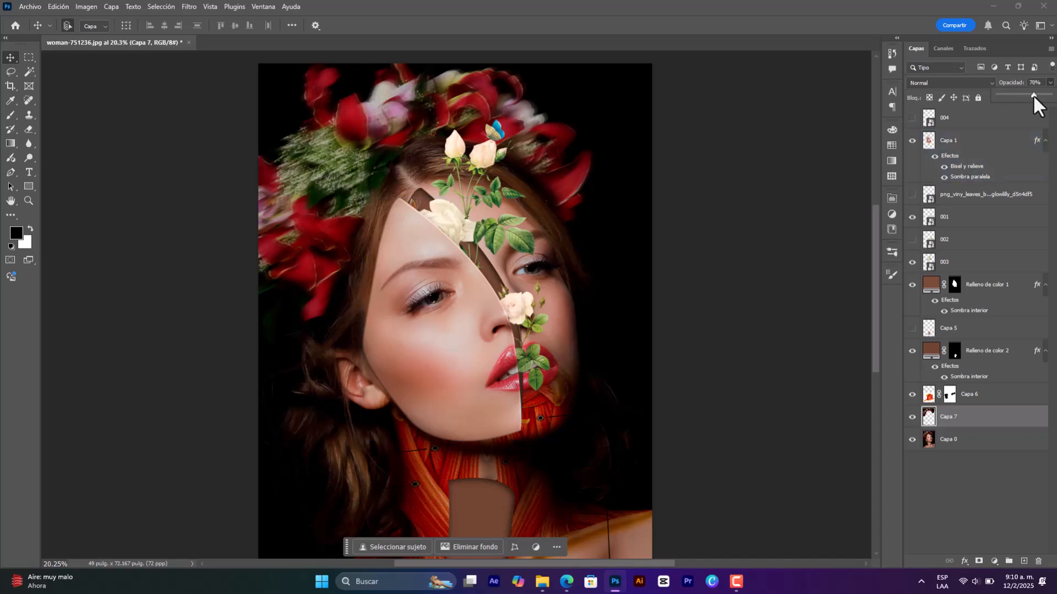
click(759, 308)
- Switch to the web browser, return to the "cuello esqueleto sangre" image results, and open the front view of the skull and neck skeleton
drag(488, 431, 512, 291)
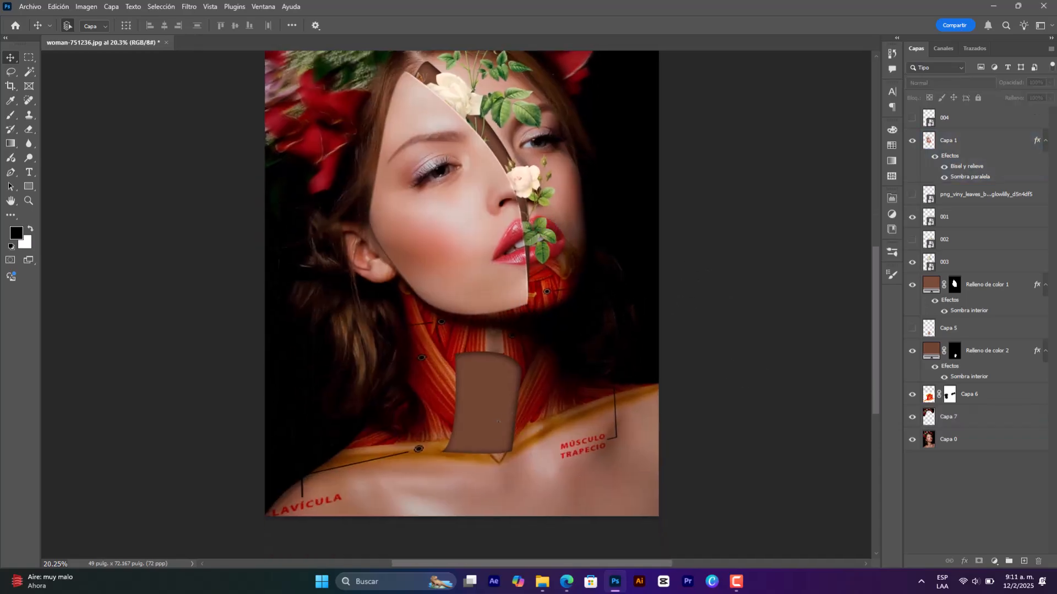
click(566, 581)
click(12, 30)
click(12, 29)
click(12, 29)
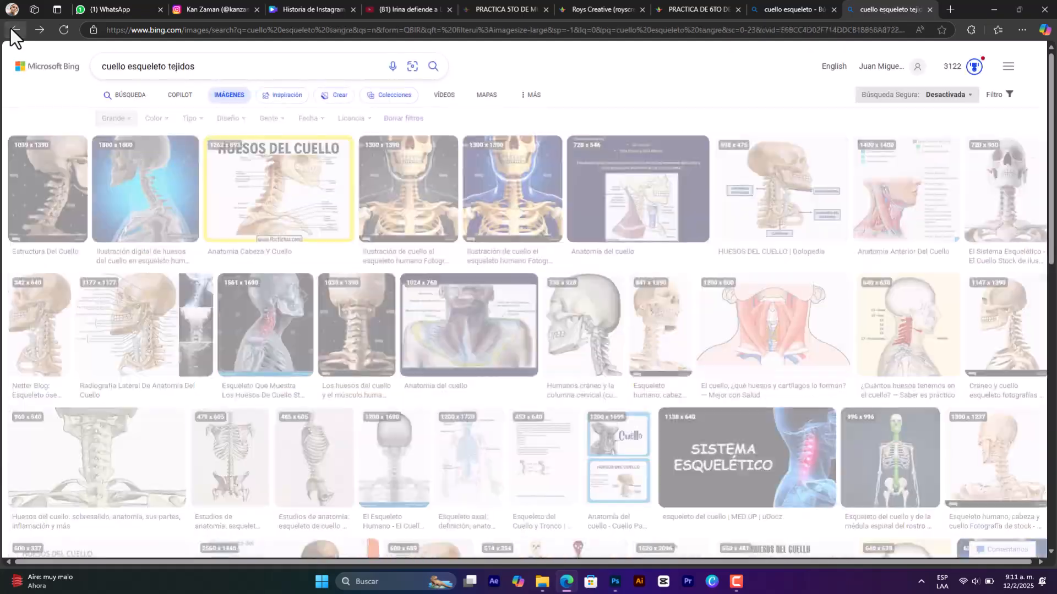
click(781, 193)
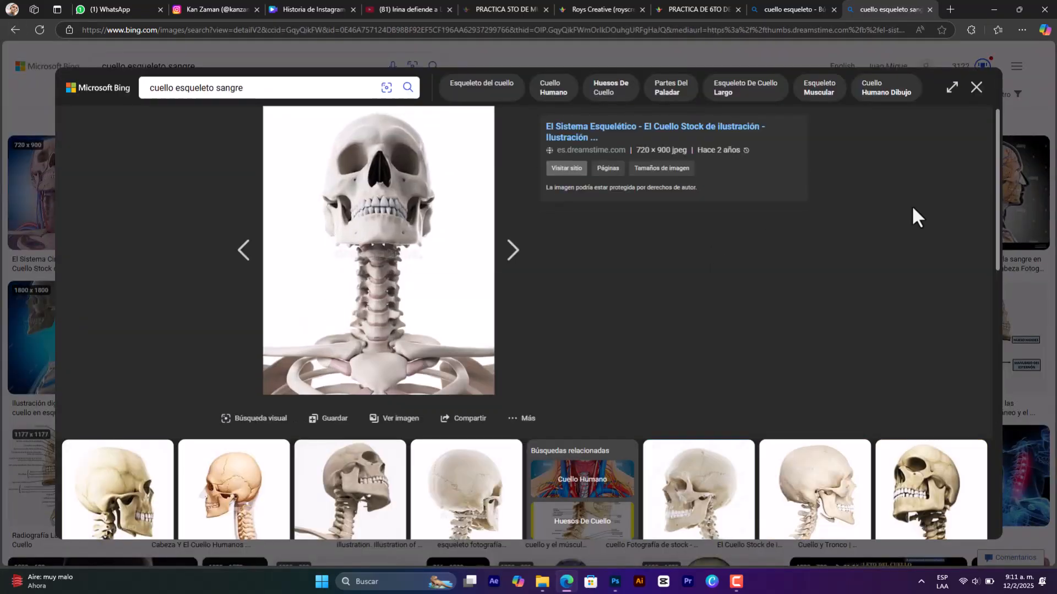
- Switch to Photoshop and paste the skull and neck skeleton image above Relleno de color 2, scaled to about 270% over the neck
key(alt+Tab)
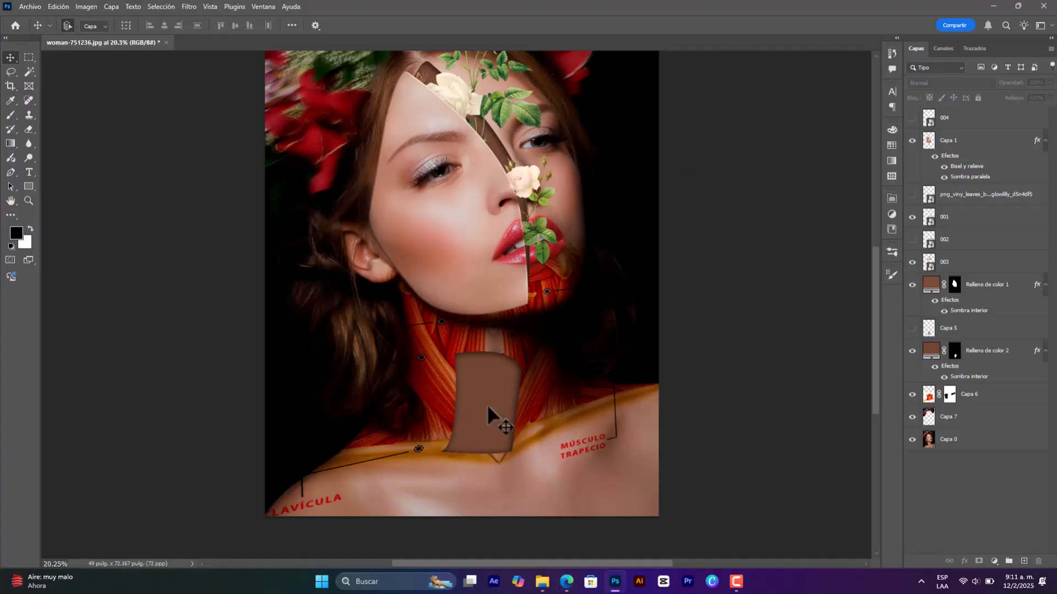
click(488, 406)
key(ctrl+v)
key(ctrl+t)
drag(461, 333, 461, 504)
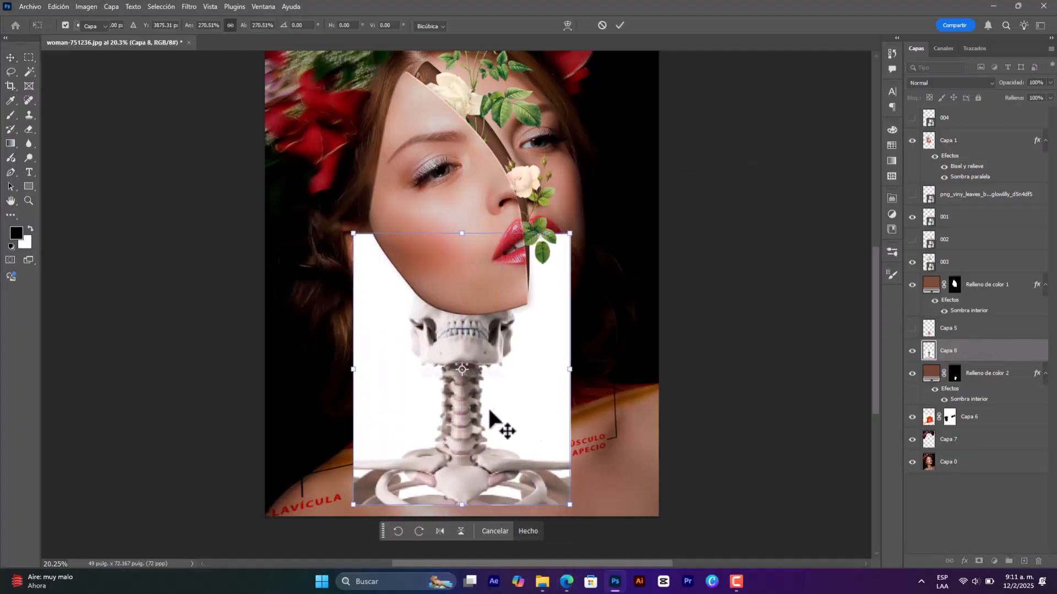
key(Return)
- Mask the skeleton out of its white background using a subject selection and clip Capa 8 to Relleno de color 2
click(173, 7)
click(206, 135)
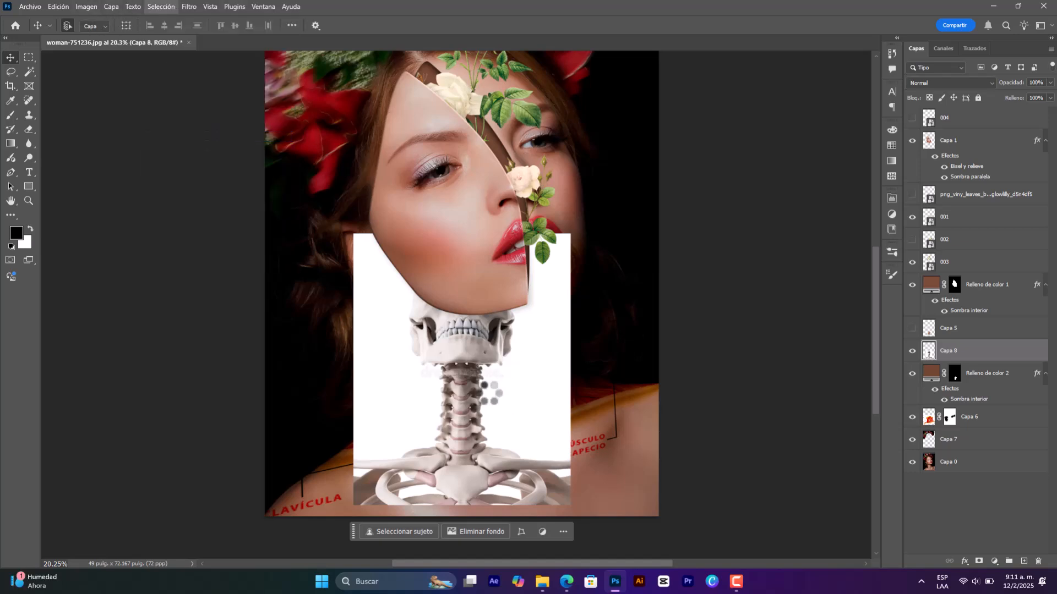
click(978, 561)
mouse_move(487, 410)
mouse_down()
mouse_move(516, 401)
mouse_move(502, 406)
mouse_up()
- Enlarge the clipped skeleton and move it so the vertebrae fill the neck opening
key(ctrl+t)
scroll(480, 409, down, 2)
drag(477, 285, 477, 134)
key(Return)
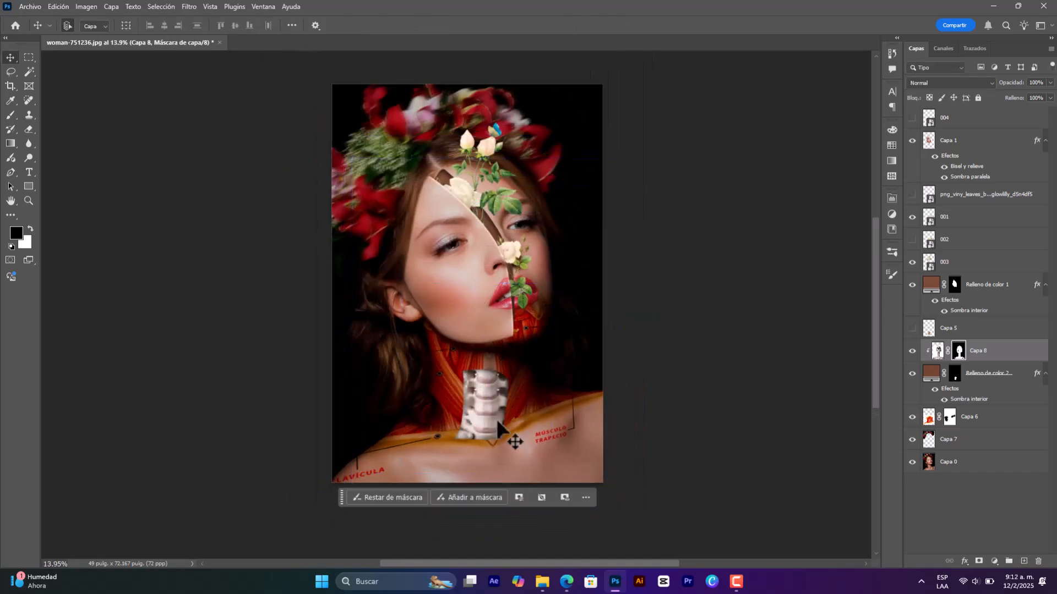
- Set Capa 8's blend mode to Superponer, then shrink and reposition the vertebrae inside the neck opening
scroll(497, 418, up, 2)
click(979, 83)
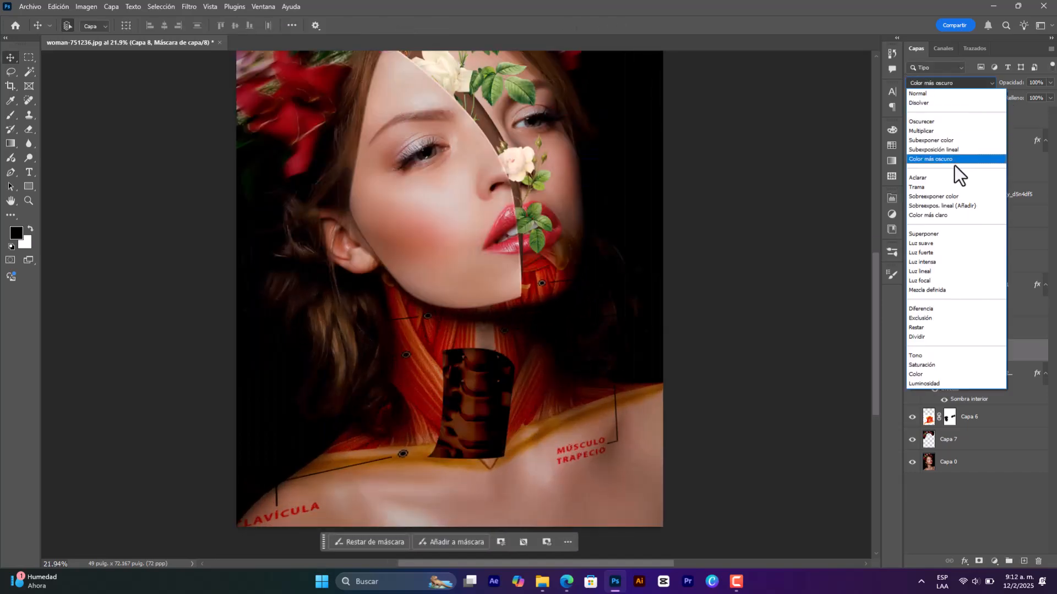
click(933, 234)
key(ctrl+t)
drag(695, 283, 612, 283)
drag(462, 415, 498, 446)
key(Return)
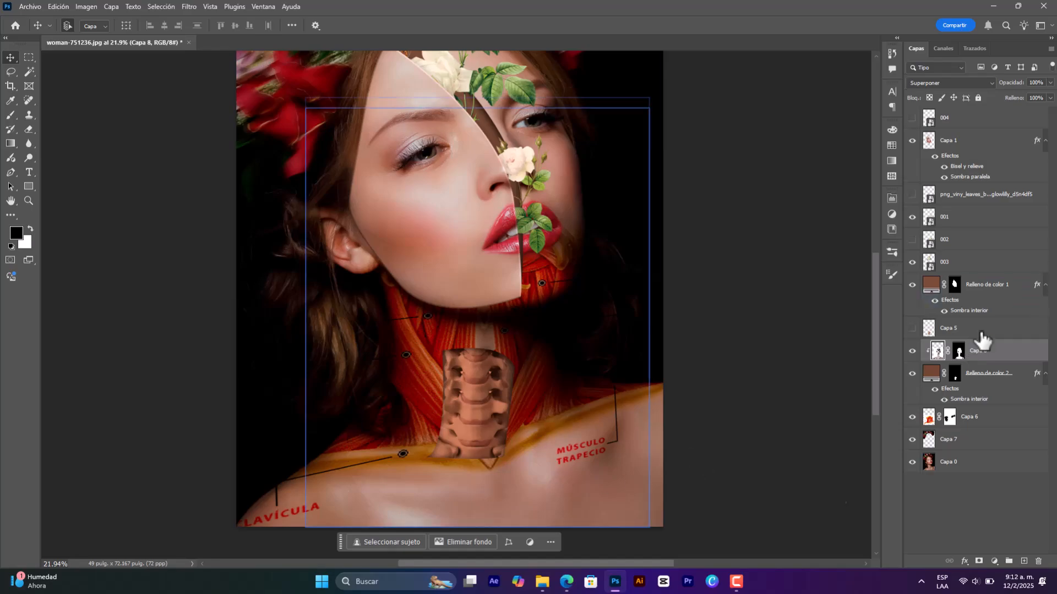
- Switch to the web browser and search images for "sangre"
key(alt+Tab)
click(102, 59)
click(164, 65)
drag(167, 66, 22, 15)
key(BackSpace)
key(Return)
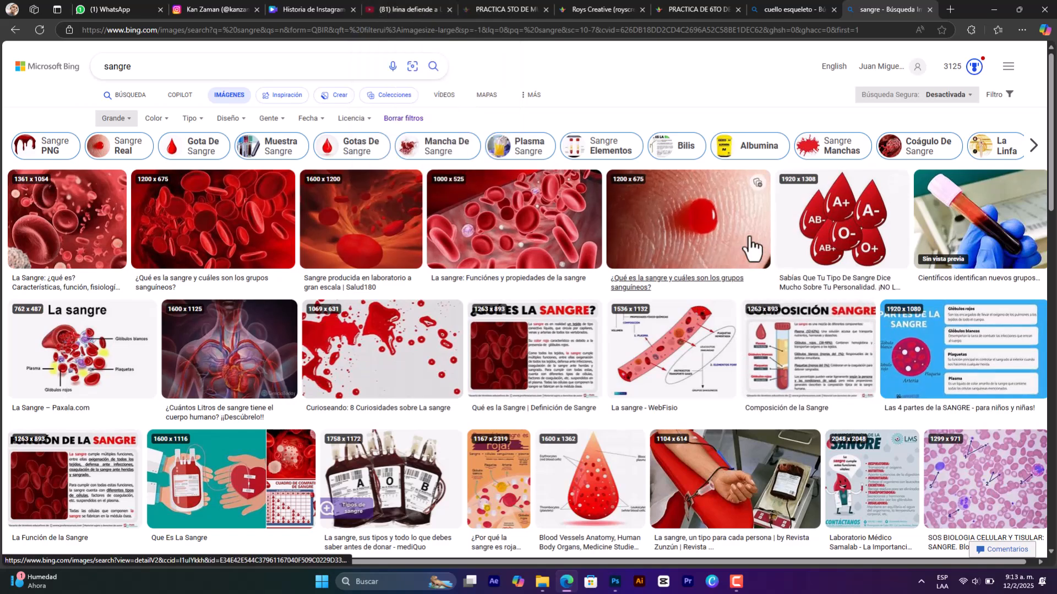
- Open the related search "Sangre Fondo Negro" and copy the image of red drips on a black background
scroll(126, 286, down, 5)
click(124, 291)
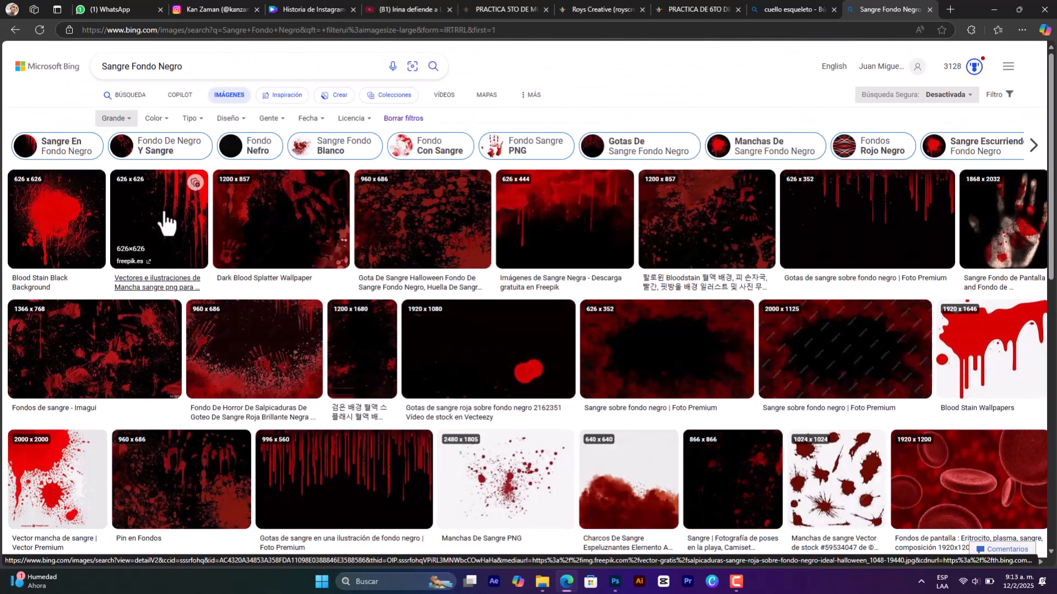
click(165, 224)
right_click(509, 208)
click(578, 255)
- Switch to Photoshop and paste the blood image as a clipped layer beneath Capa 8, scaled to about 321% over the neck opening
key(alt+Tab)
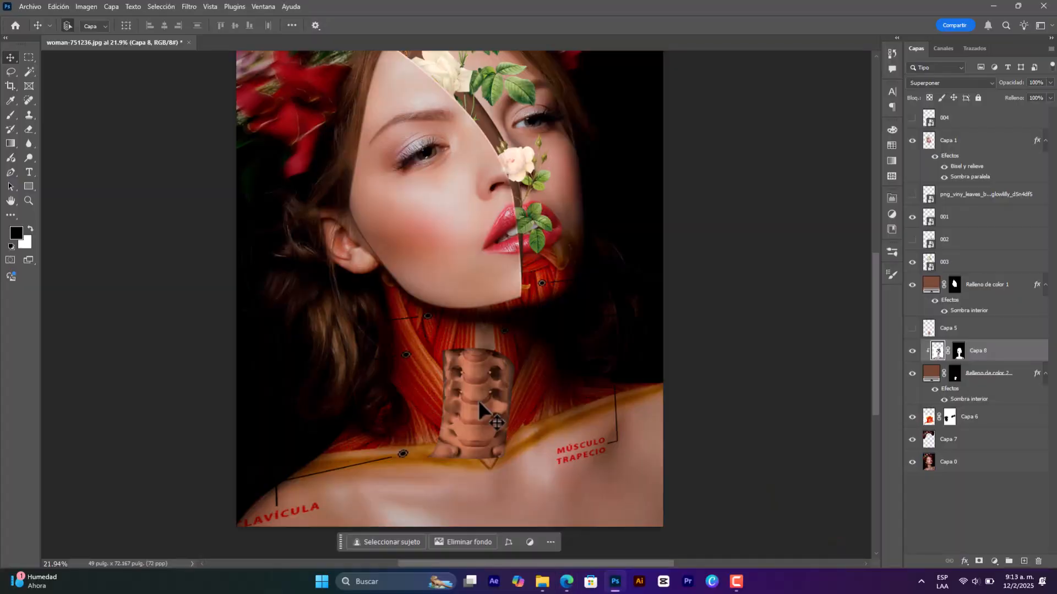
drag(972, 389, 974, 381)
key(ctrl+t)
drag(450, 327, 461, 493)
drag(496, 393, 516, 489)
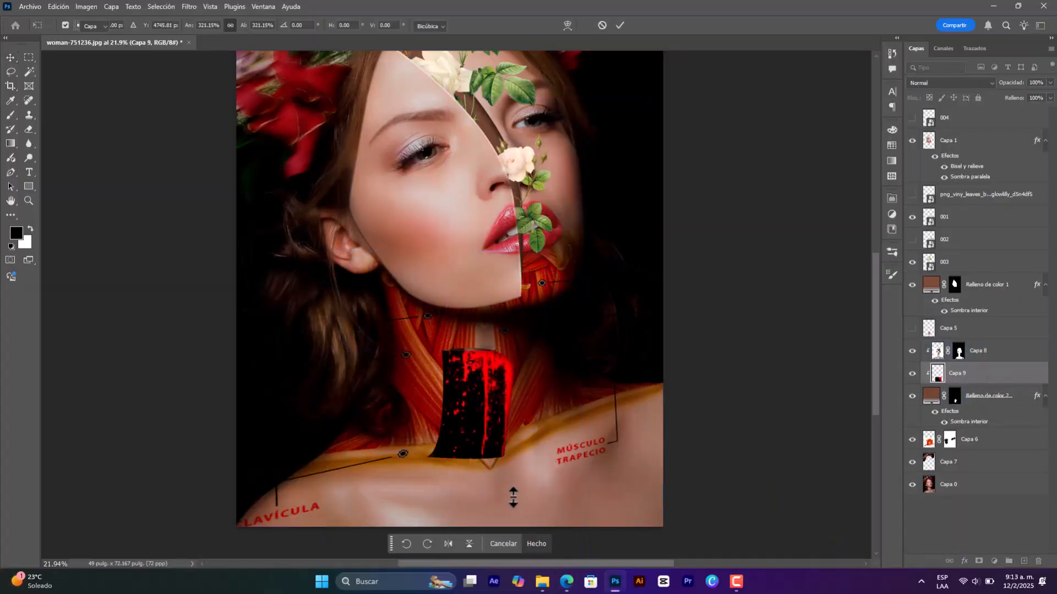
key(Return)
- Try blend modes on the blood layer both in the neck opening and clipped to the face piece of Capa 1
click(962, 83)
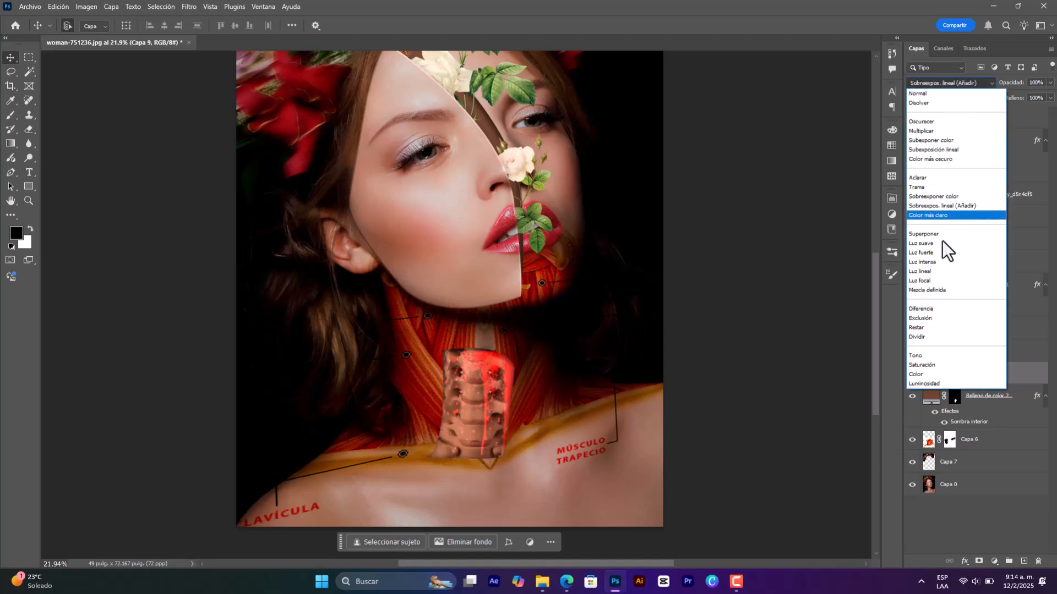
click(960, 435)
drag(972, 372, 973, 270)
drag(546, 367, 486, 308)
key(ctrl+z)
drag(1019, 286, 964, 133)
drag(488, 426, 458, 278)
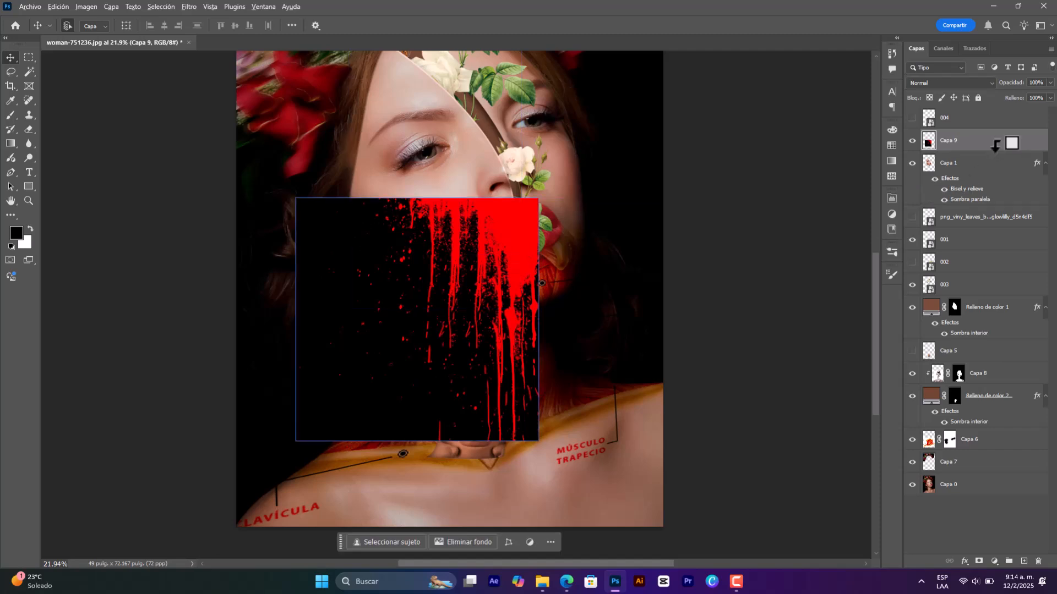
click(962, 83)
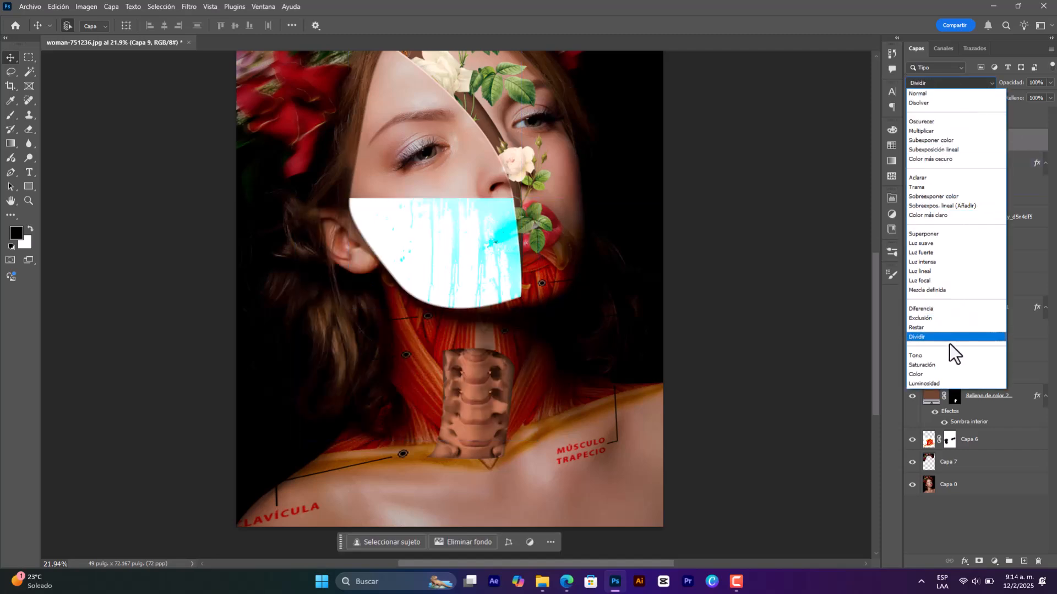
click(946, 385)
- Move the blood layer down the stack to directly above Capa 6
drag(969, 140, 969, 473)
drag(541, 397, 580, 537)
key(ctrl+z)
drag(395, 311, 402, 348)
drag(947, 461, 967, 410)
drag(424, 353, 573, 467)
key(ctrl+z)
- Set the blood layer's blend mode to Luminosidad and shift it toward the right shoulder, beneath Capa 7
click(989, 83)
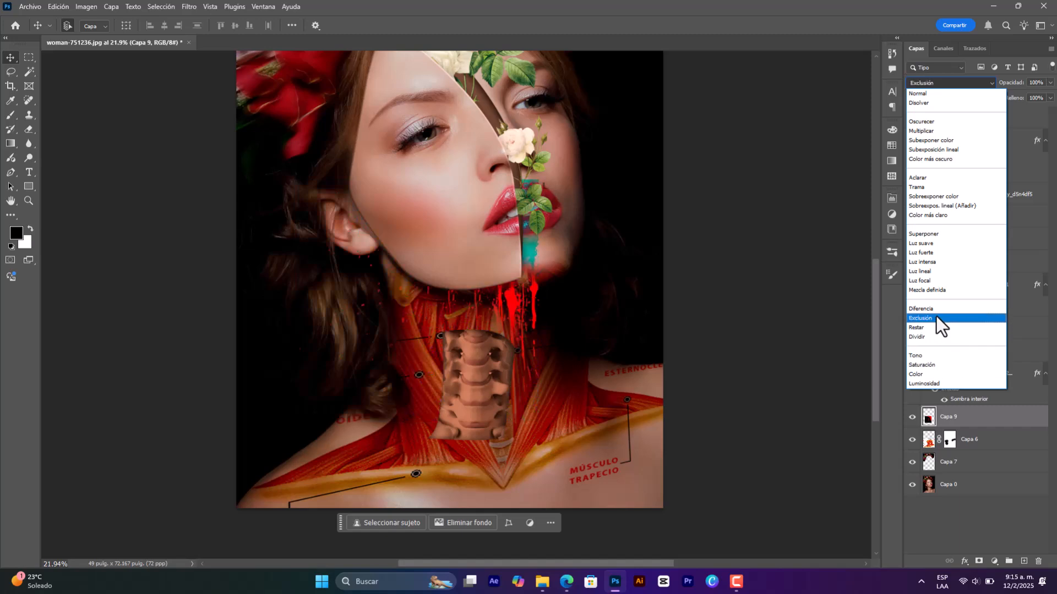
click(924, 384)
drag(519, 318, 650, 436)
drag(985, 428, 979, 468)
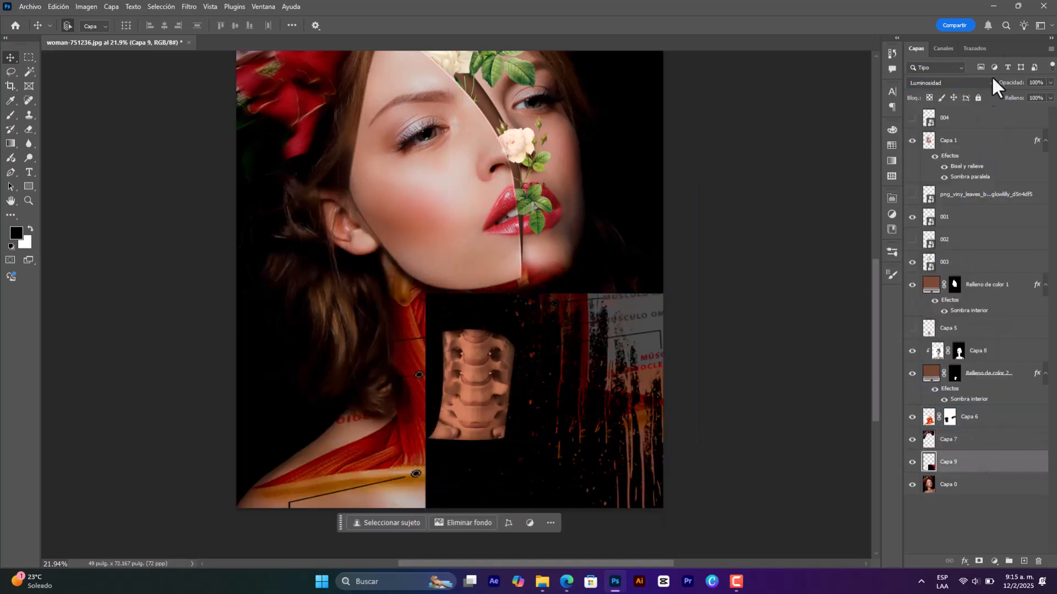
- Lower the blood layer's opacity to 48% and compare other blend modes, returning to Luminosidad
drag(1030, 96, 1022, 95)
click(944, 83)
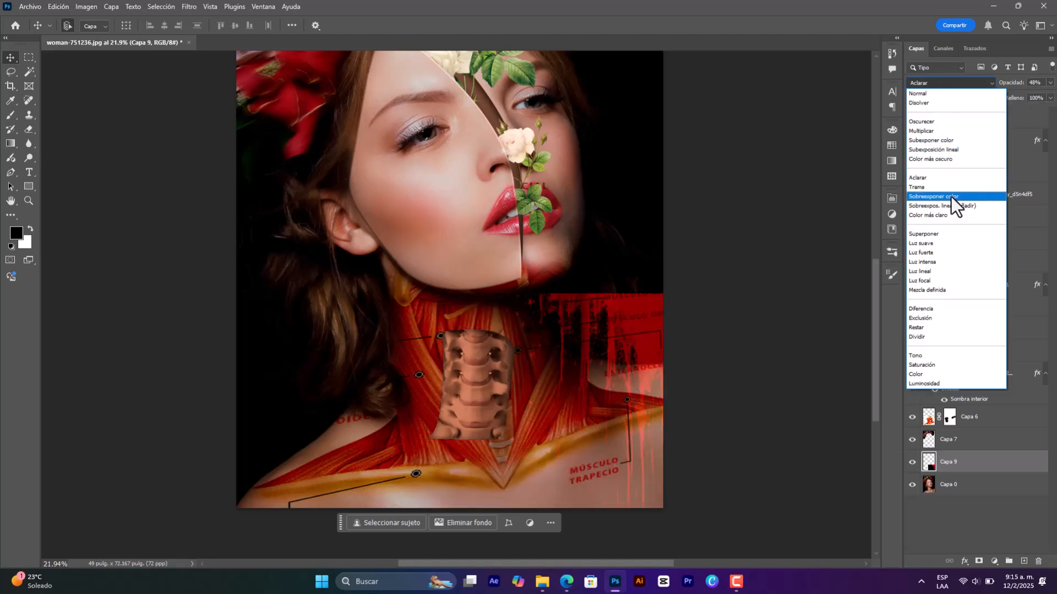
click(934, 382)
drag(528, 488, 553, 473)
key(ctrl+z)
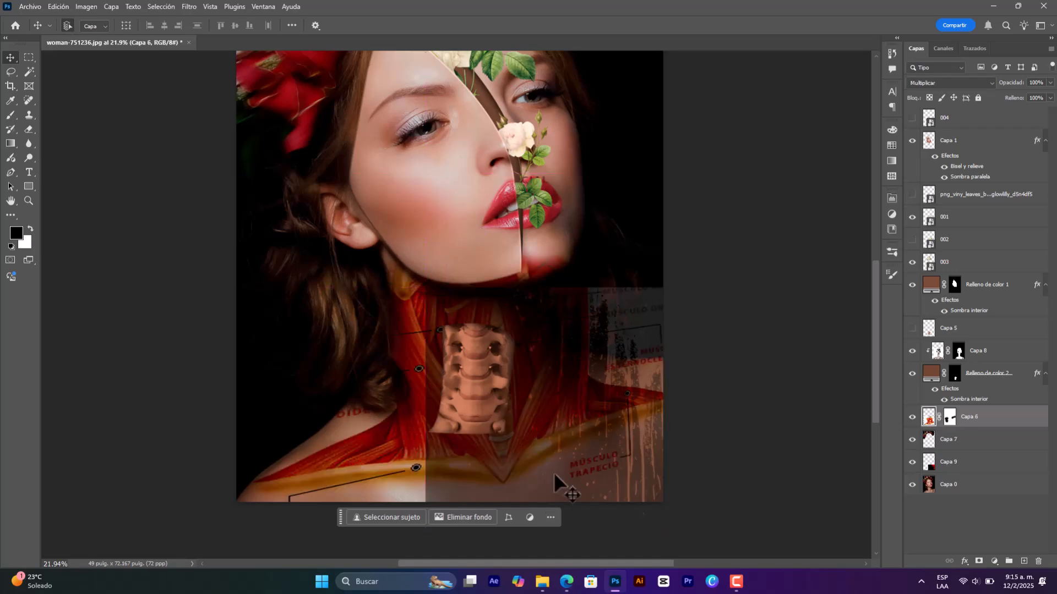
- Delete the blood layer Capa 9
click(649, 470)
key(Delete)
drag(625, 385, 684, 497)
click(950, 416)
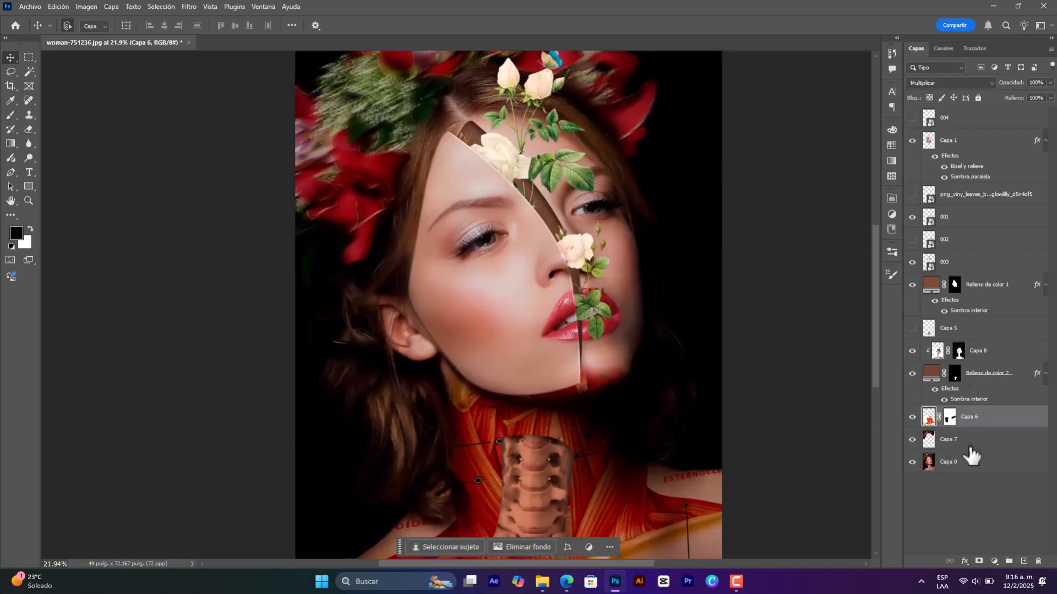
key(b)
scroll(610, 351, up, 3)
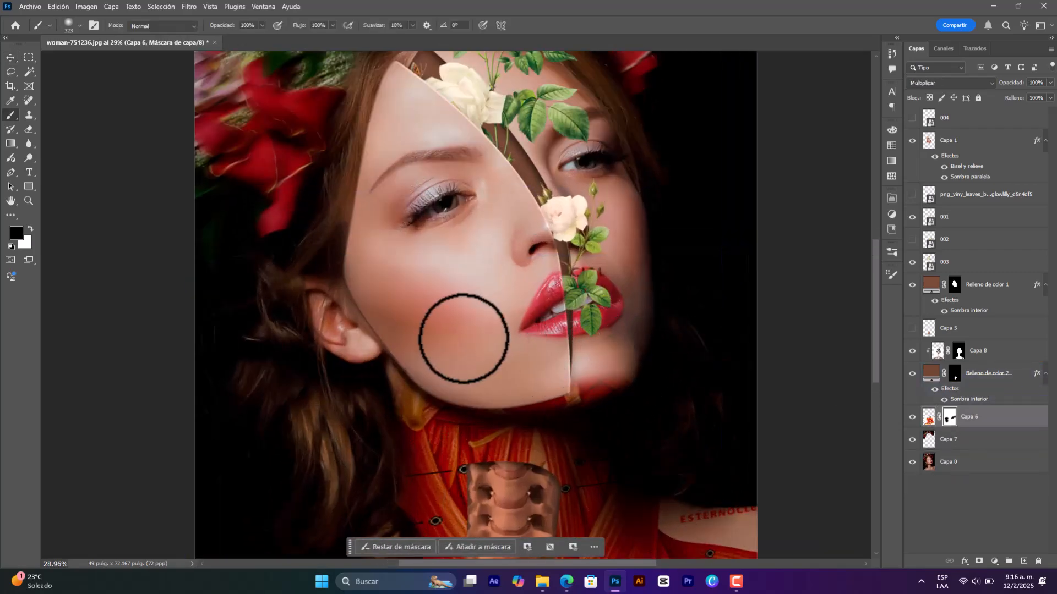
- Switch to the web browser and search images for "textura flores"
click(566, 582)
click(316, 65)
drag(219, 67, 4, 42)
text(textura flores)
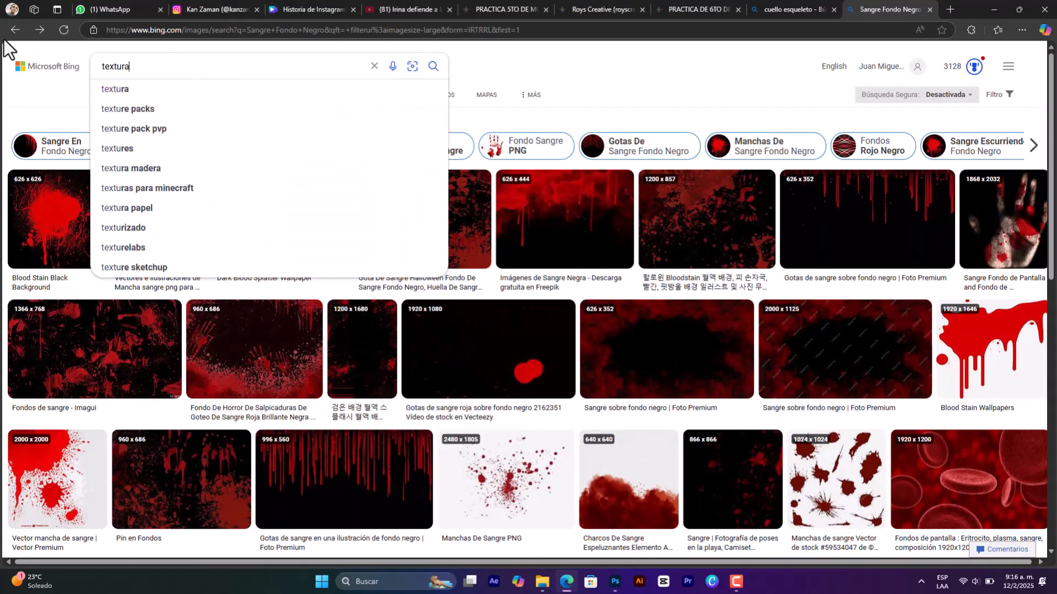
key(Return)
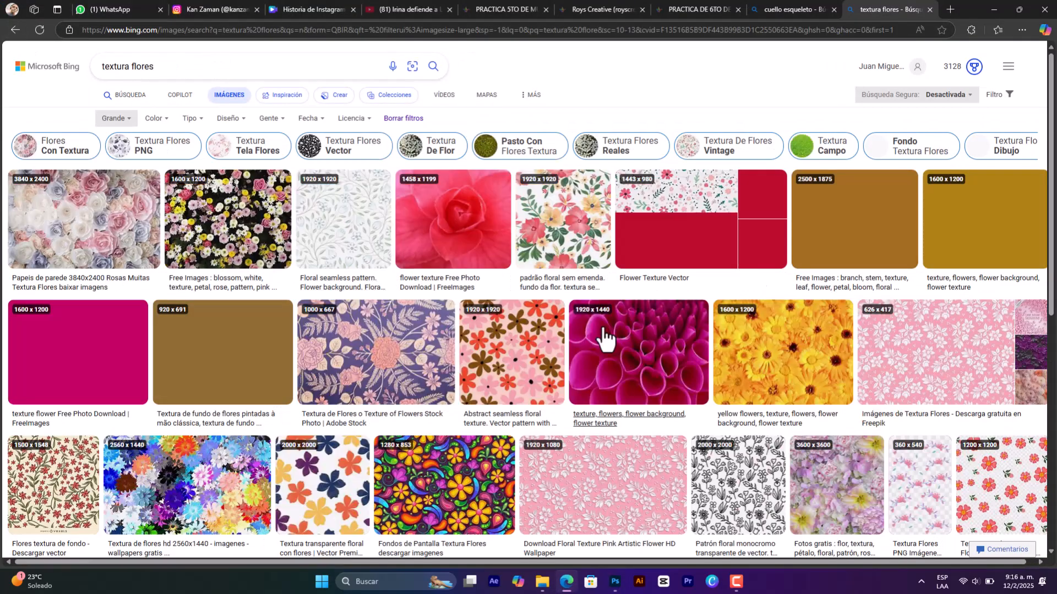
- Open the PxHere page of the mixed blossoms photo on a dark background and download the original image
click(518, 286)
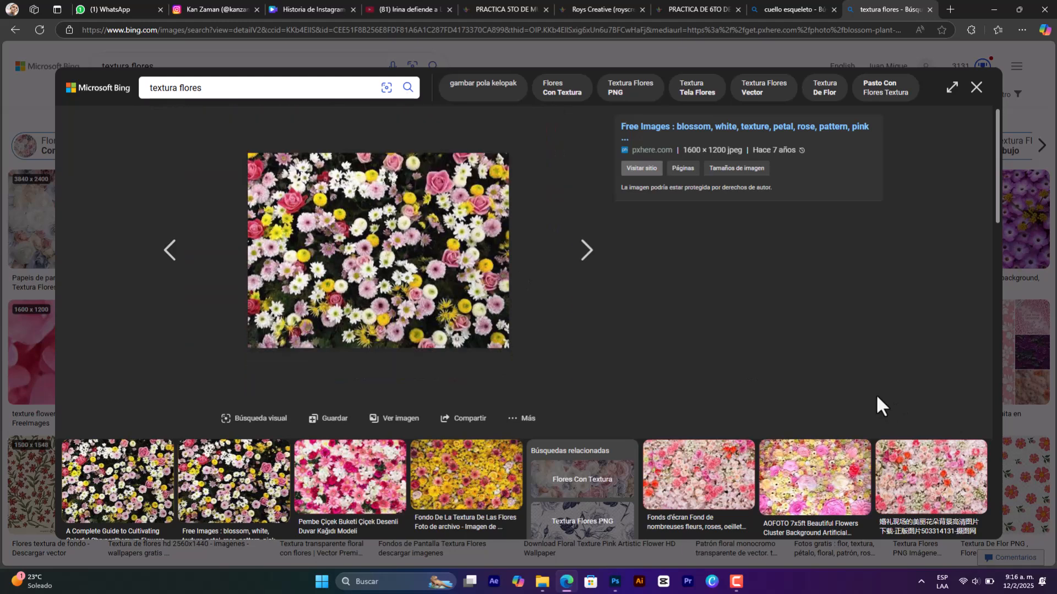
click(736, 588)
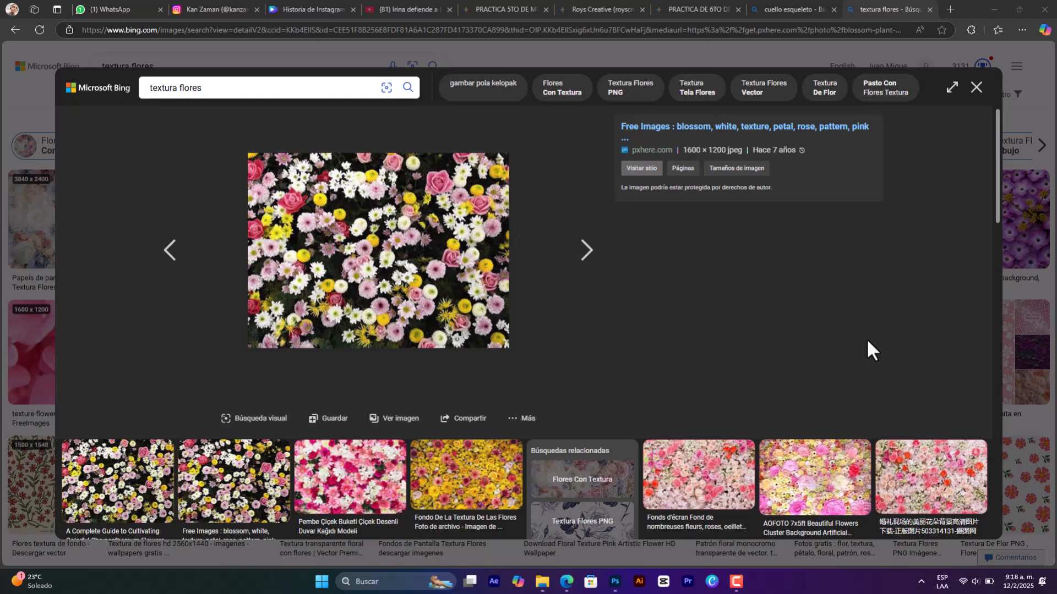
click(697, 125)
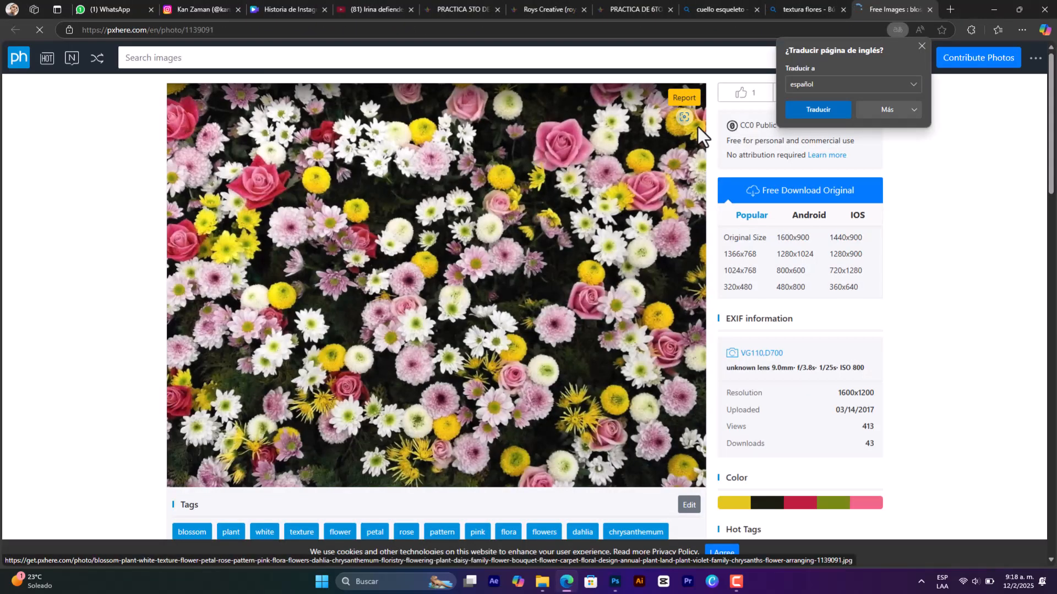
click(800, 189)
click(592, 278)
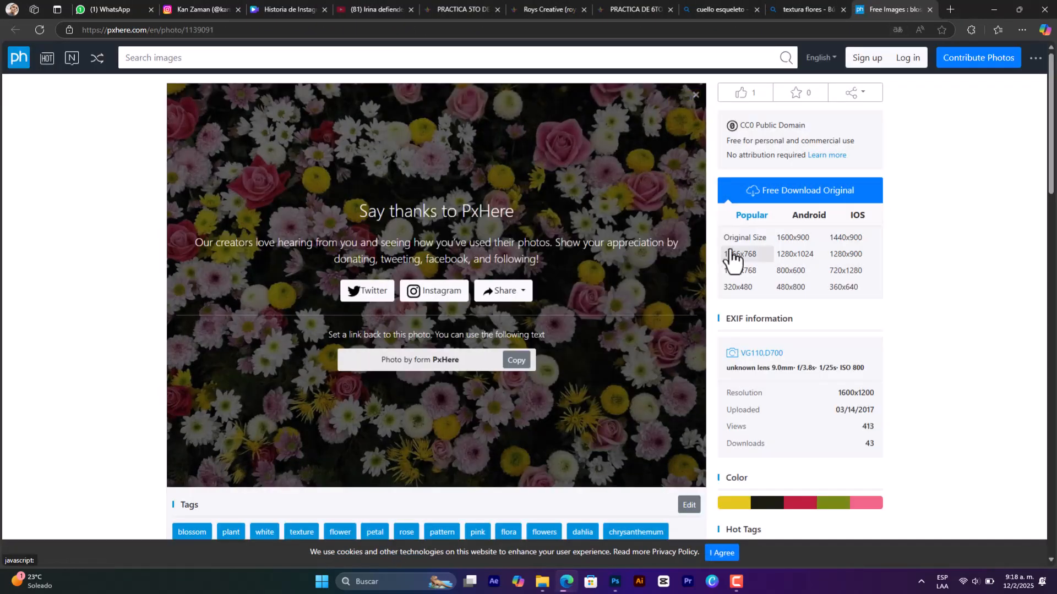
- Place the downloaded blossom image into the Photoshop portrait as a layer above Capa 6
click(1002, 84)
drag(111, 122, 600, 478)
key(Return)
key(v)
scroll(520, 322, down, 4)
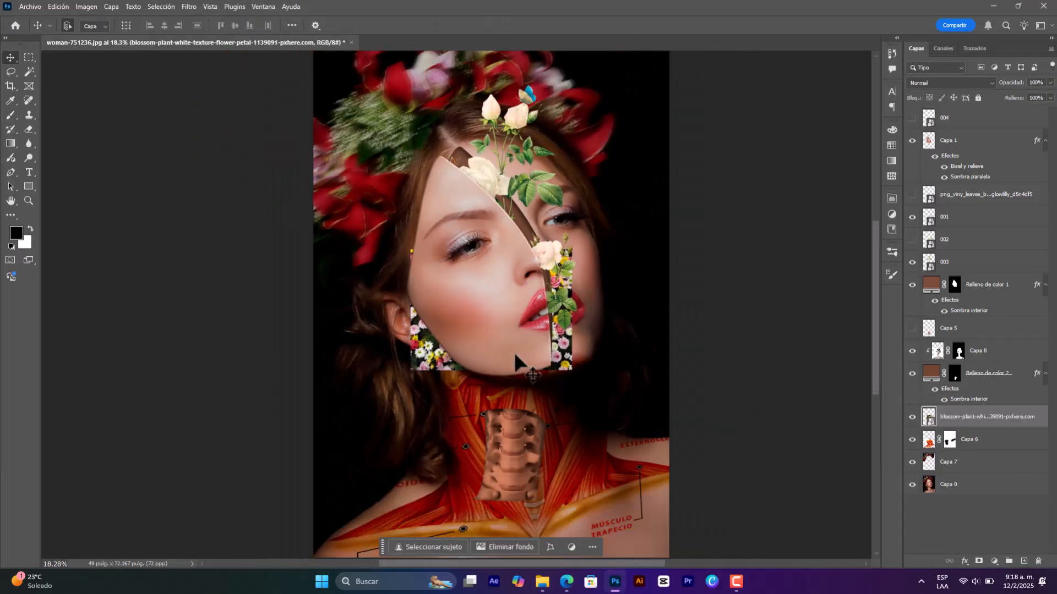
- Move the blossom layer below Capa 7 and enlarge it to about 200% over the face
drag(517, 377, 503, 324)
drag(573, 452, 577, 423)
drag(552, 294, 621, 351)
drag(963, 417, 962, 472)
key(ctrl+t)
drag(626, 312, 791, 316)
drag(599, 199, 482, 34)
key(Return)
- Clip the blossom layer to the face piece of Capa 1 with Sobreexpos. lineal (Añadir) blending and reposition it over the face
click(951, 83)
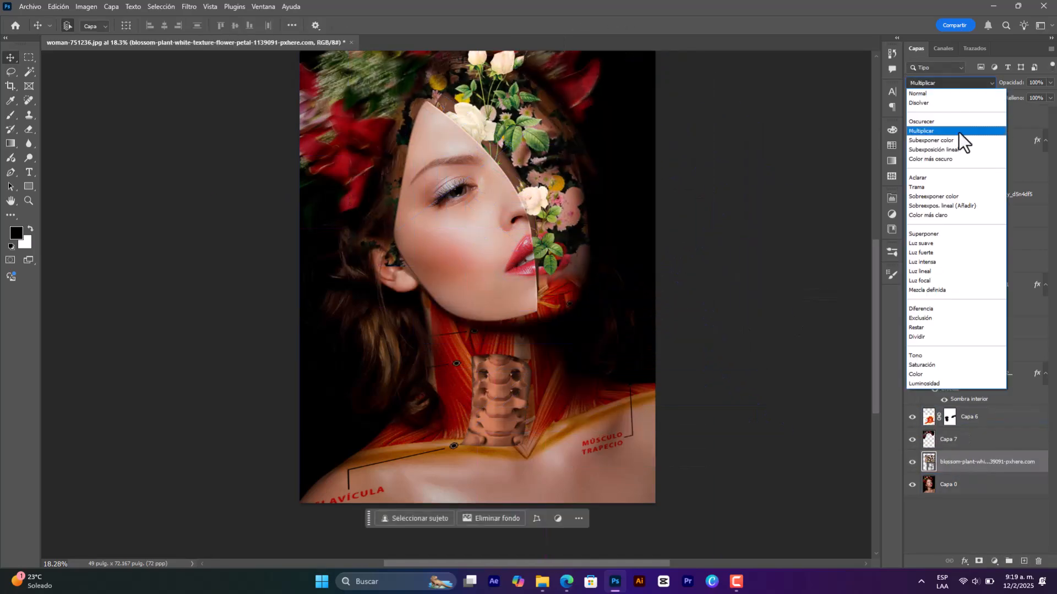
click(961, 209)
drag(955, 461, 987, 130)
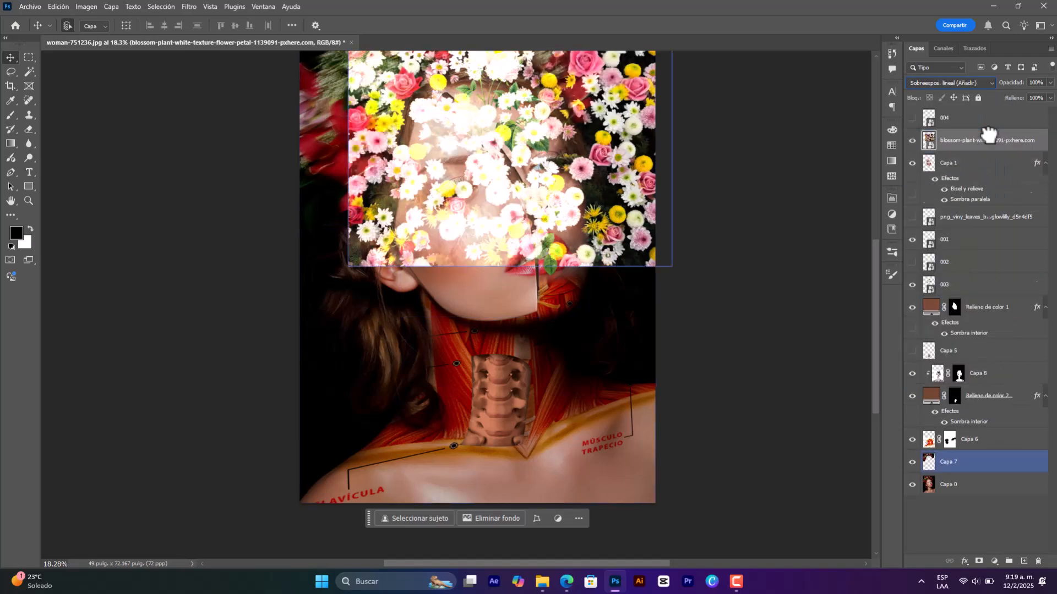
alt+click(1004, 147)
key(ctrl+t)
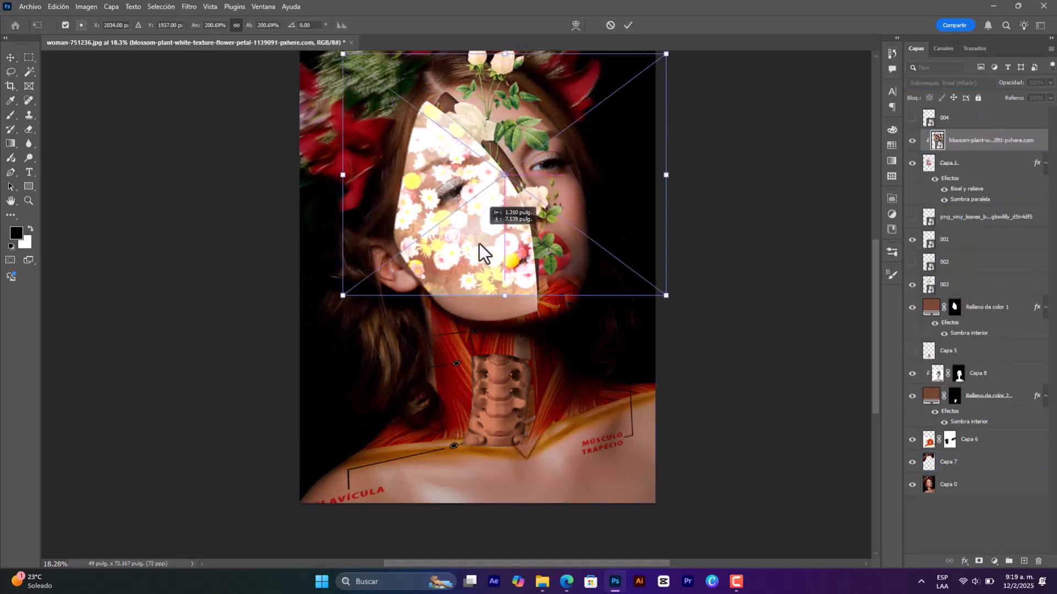
key(Return)
- Set the blossom layer's blend mode to Luz focal and its opacity to 36%
click(949, 83)
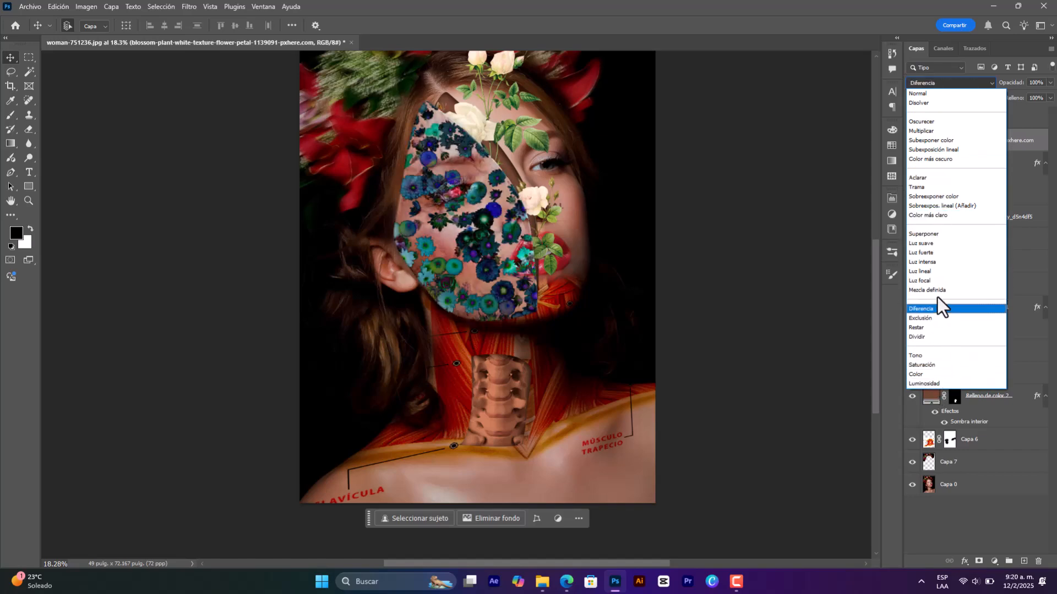
click(937, 281)
click(1050, 83)
drag(1048, 94, 1006, 95)
scroll(525, 258, up, 3)
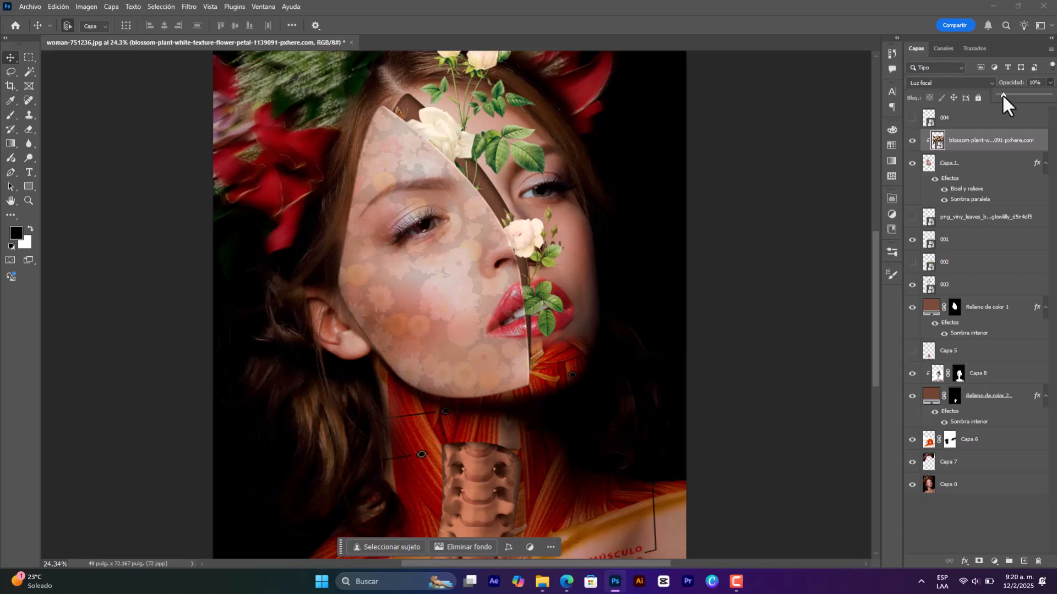
drag(1003, 96, 1017, 95)
- Apply a Motion Blur with a 26° angle and 3 px distance to the blossom layer and lower its opacity
click(194, 6)
click(215, 19)
drag(623, 311, 588, 309)
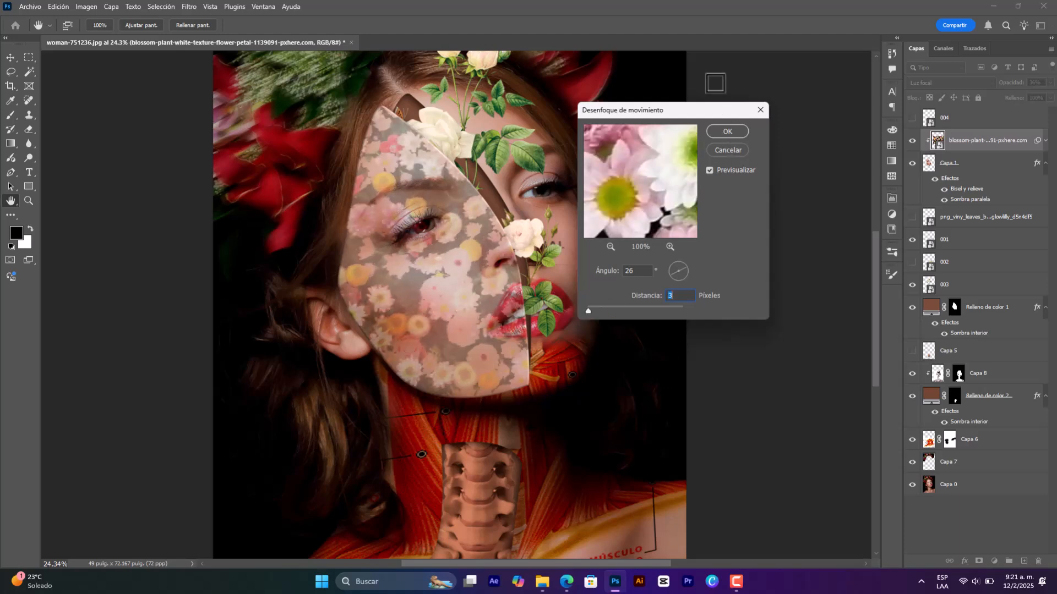
key(Return)
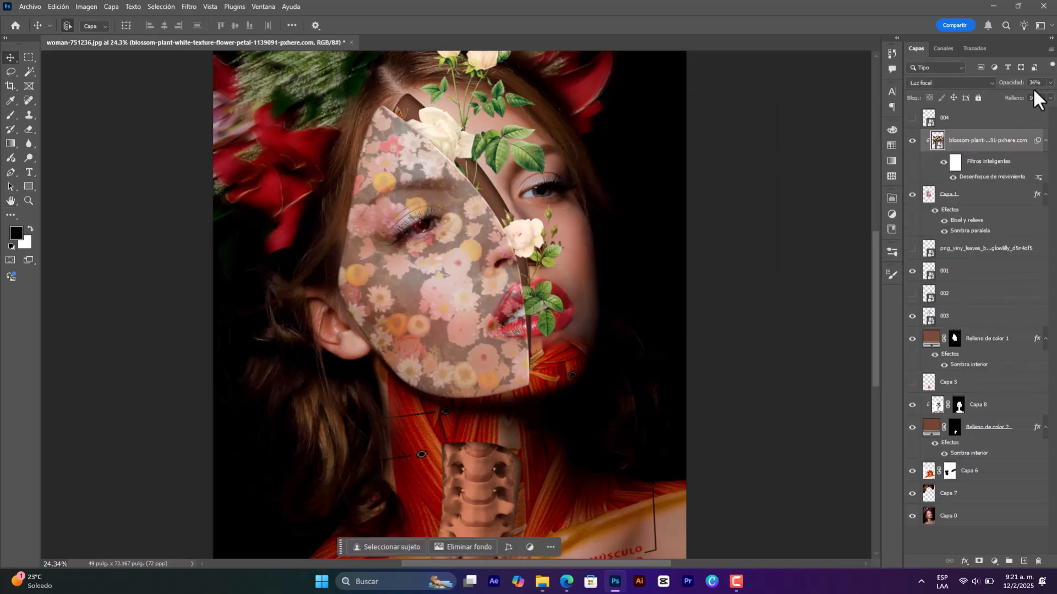
drag(1011, 94, 1006, 94)
scroll(743, 290, down, 5)
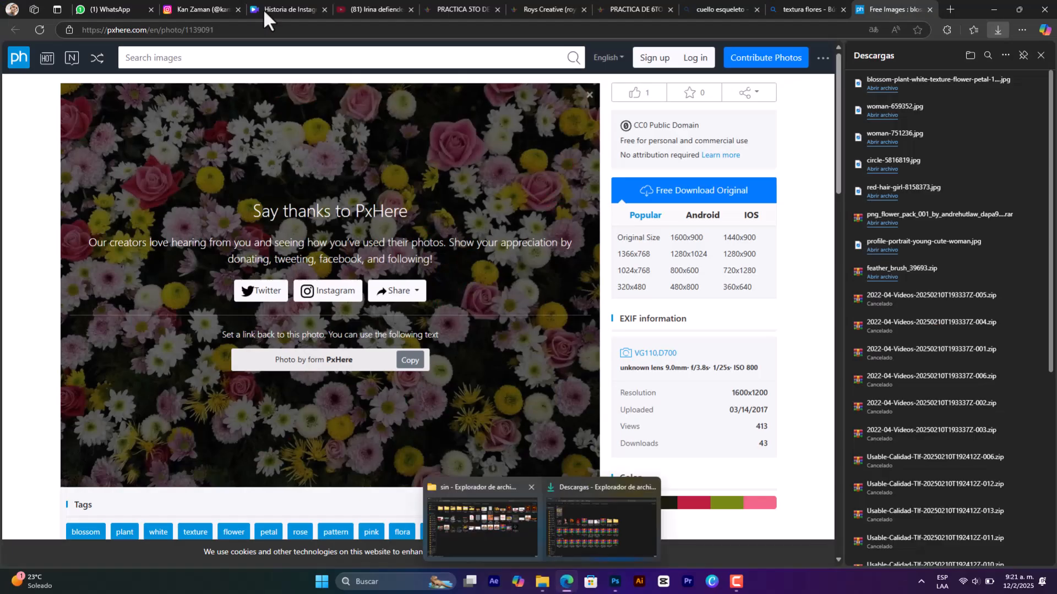
- In the web browser, return to the image search and look up "raiz textura"
key(ctrl+shift+Tab)
drag(229, 87, 0, 83)
text(rai)
key(Down)
key(Down)
key(Down)
key(Down)
text(textura)
key(Return)
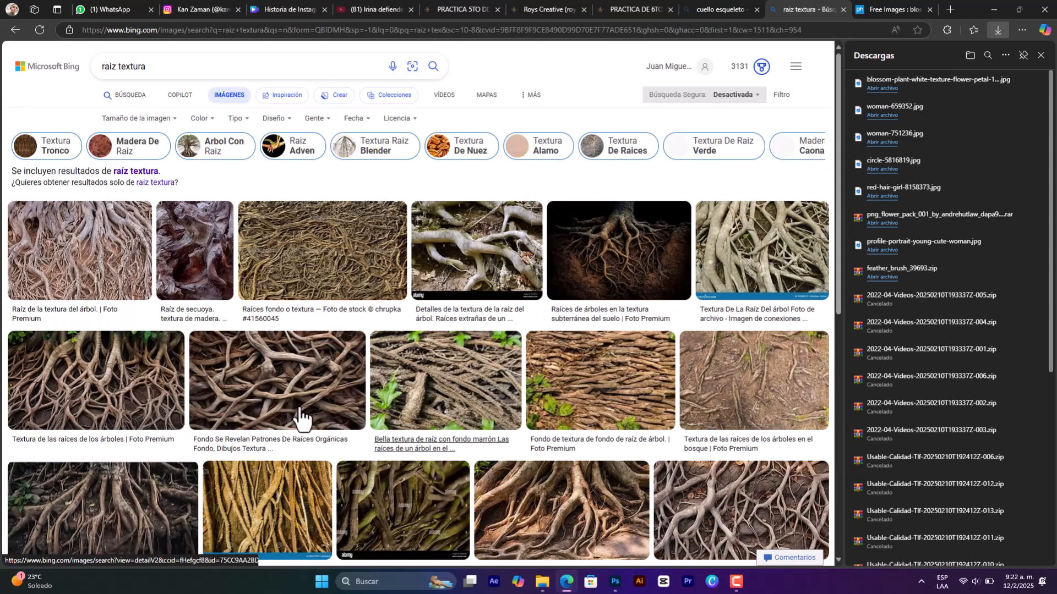
- Copy the underground tree roots image from the search results and return to Photoshop with the Capa 0 layer selected
click(548, 247)
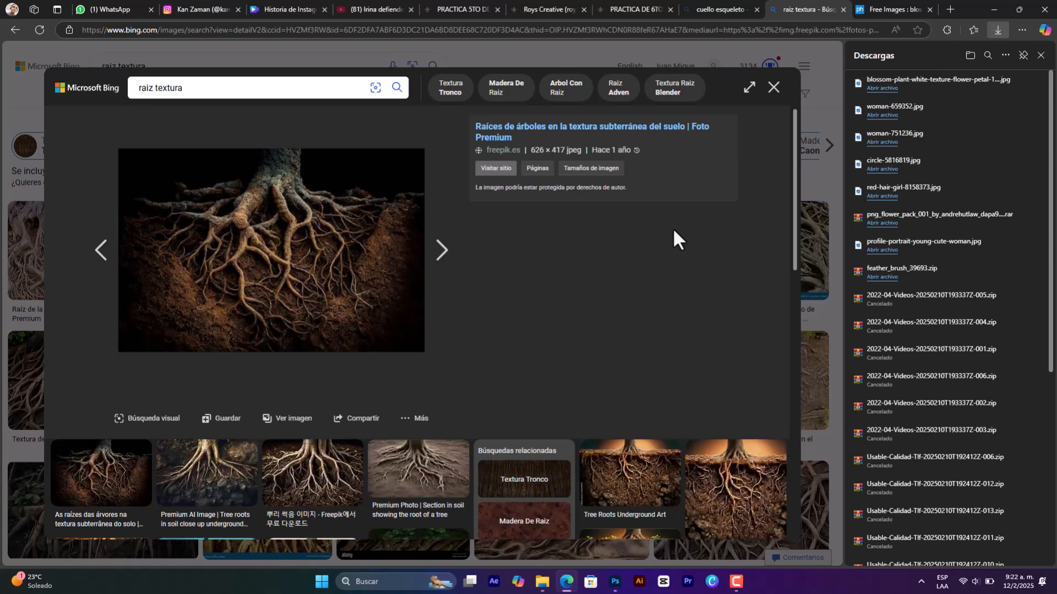
right_click(298, 244)
click(358, 290)
key(alt+Tab)
click(944, 520)
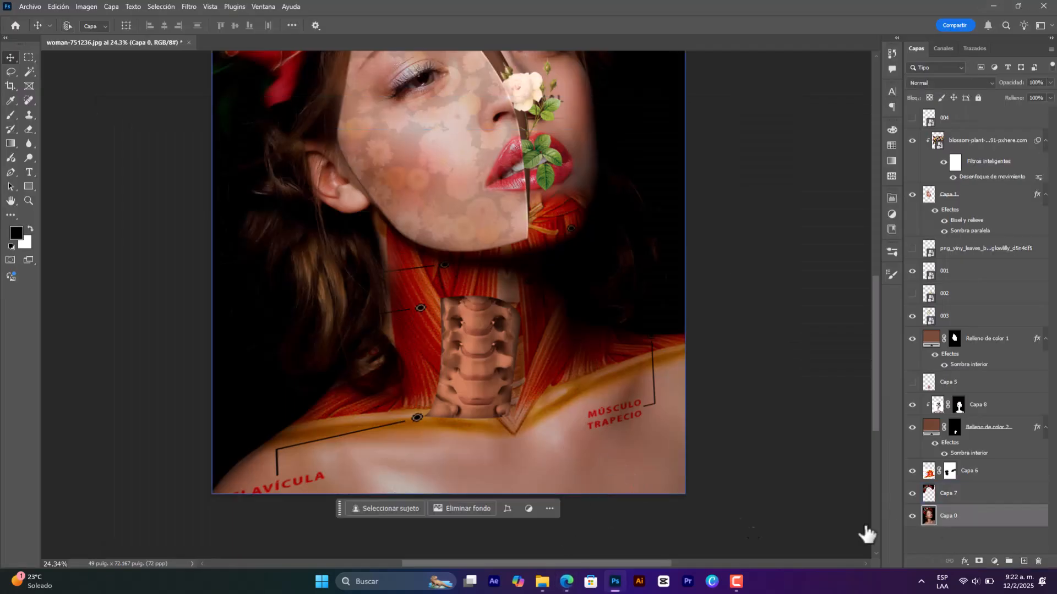
- Paste the roots image above Capa 0, resize and position it over the chest, and set its blend mode to Trama
key(ctrl+v)
key(ctrl+t)
drag(448, 307, 448, 558)
drag(620, 433, 601, 484)
key(Return)
click(949, 83)
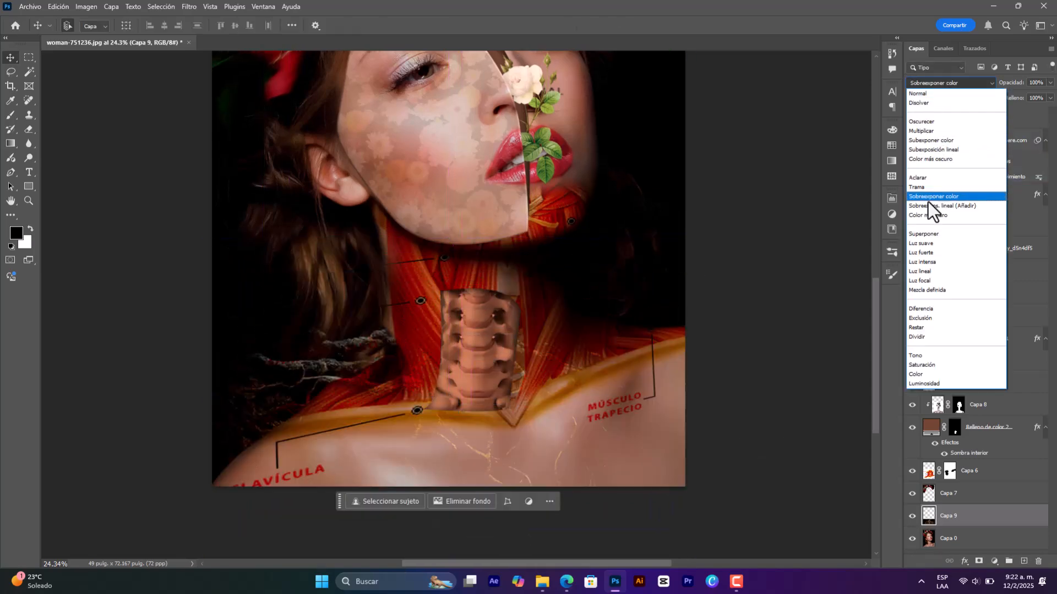
click(929, 189)
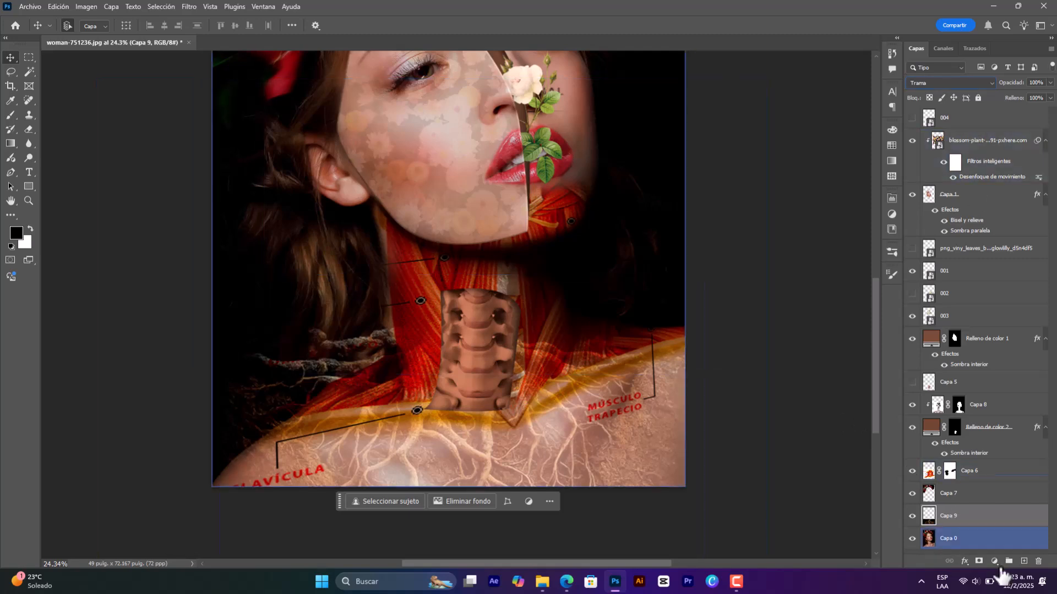
click(995, 561)
click(1018, 509)
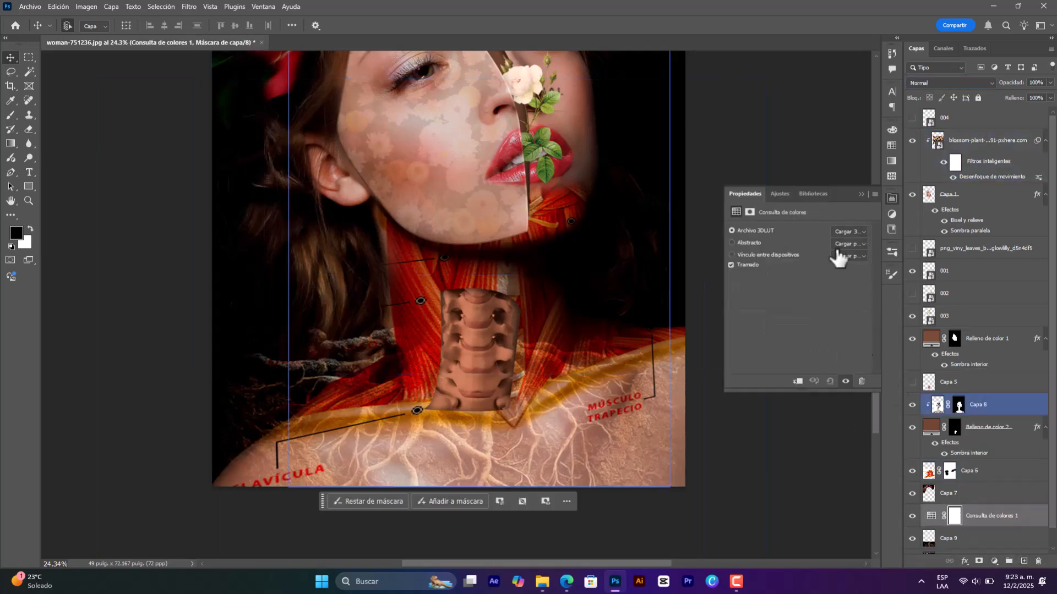
key(Delete)
key(Delete)
click(472, 219)
click(995, 561)
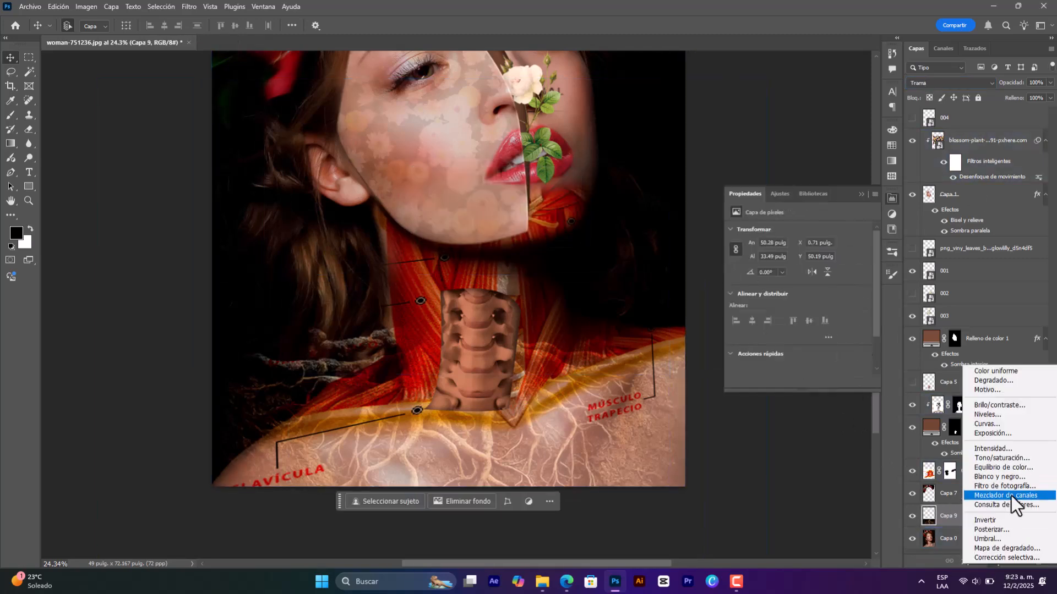
click(1007, 434)
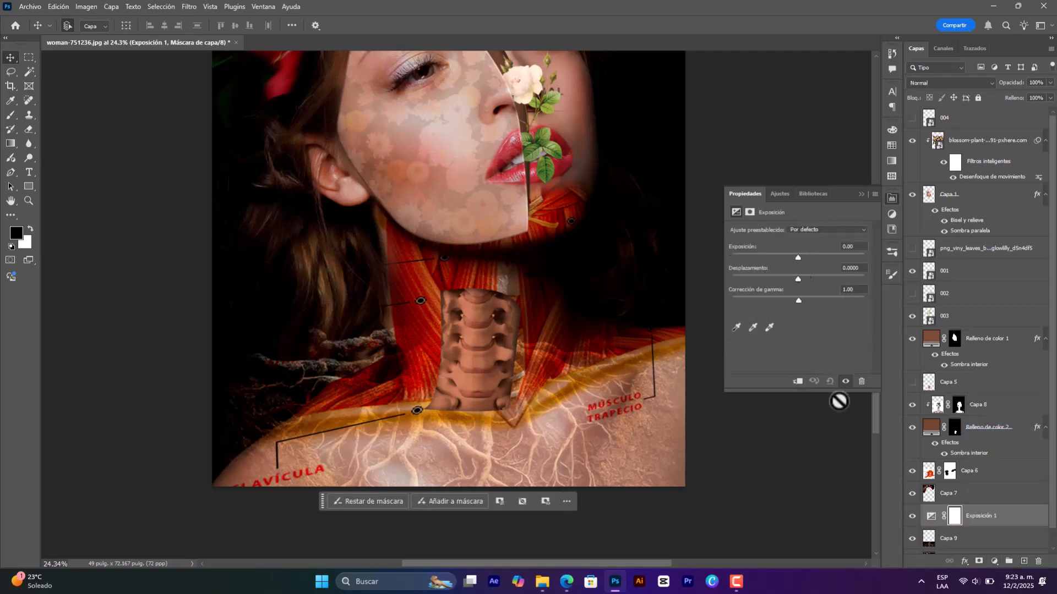
key(Delete)
key(Delete)
- Add a Color Balance adjustment clipped to the roots layer with red at +100 and magenta-green at about -60
click(995, 561)
click(1000, 464)
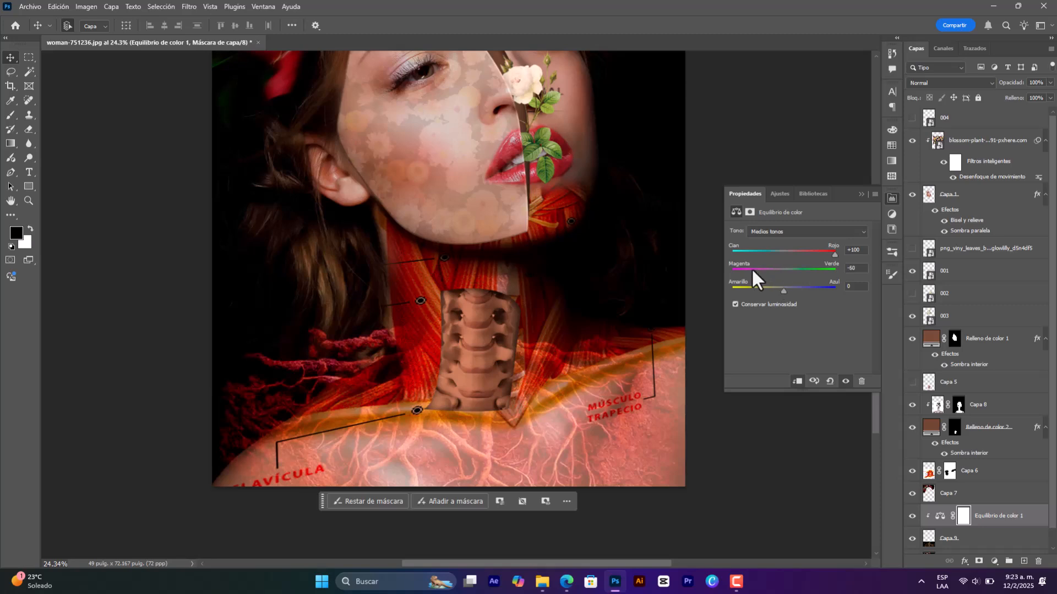
click(863, 195)
- Undo the accidental move of the neck muscles and lock the Capa 6 layer
drag(308, 412, 323, 383)
key(ctrl+z)
click(978, 98)
- Reposition the roots across the chest and set the layer's blend mode to Luz lineal with 16% opacity
drag(261, 424, 625, 454)
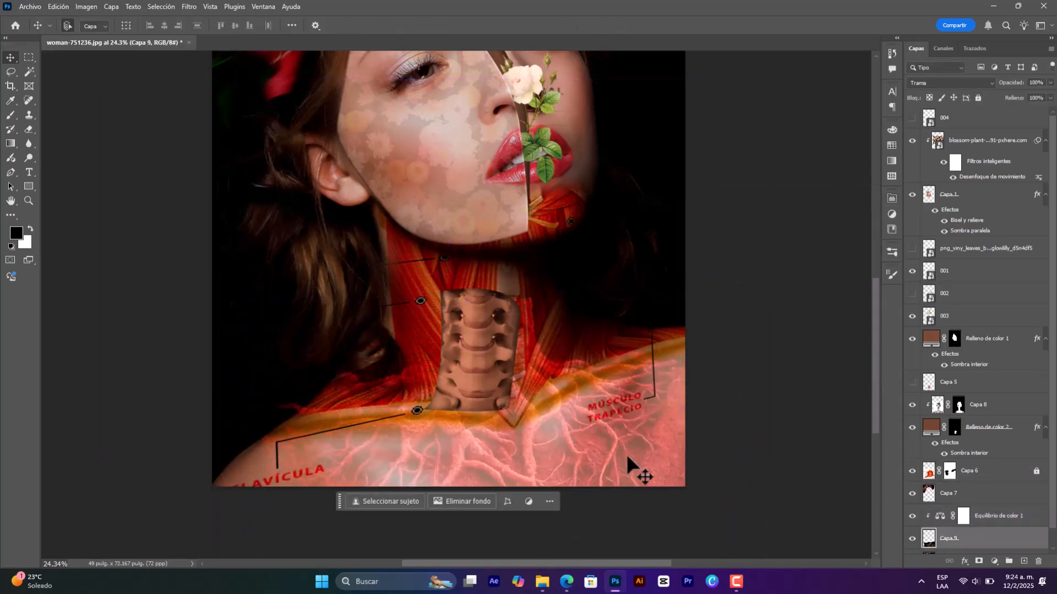
click(984, 82)
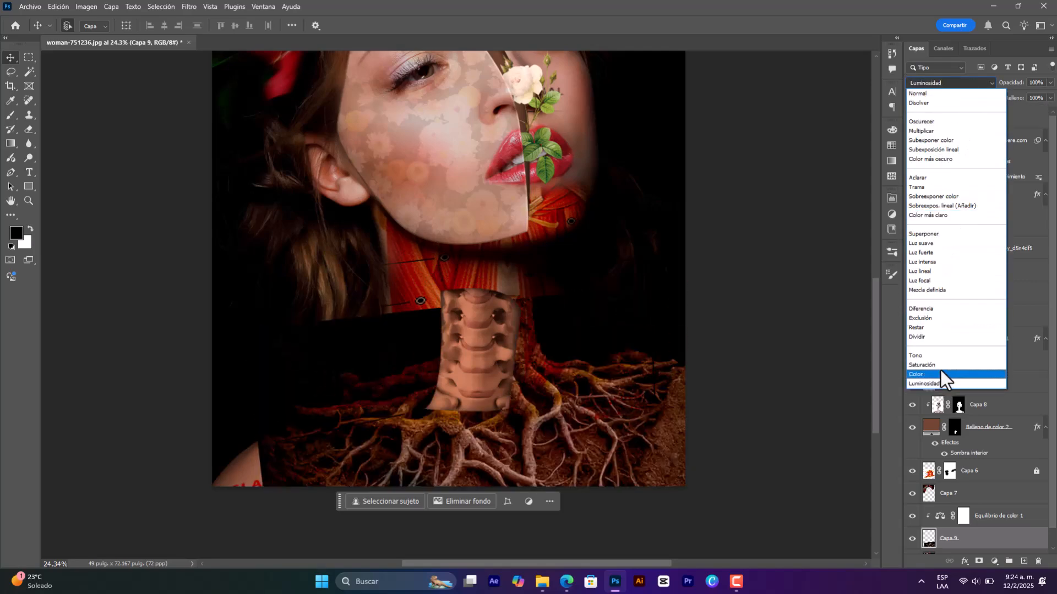
click(943, 273)
click(1050, 83)
drag(1049, 95, 1006, 94)
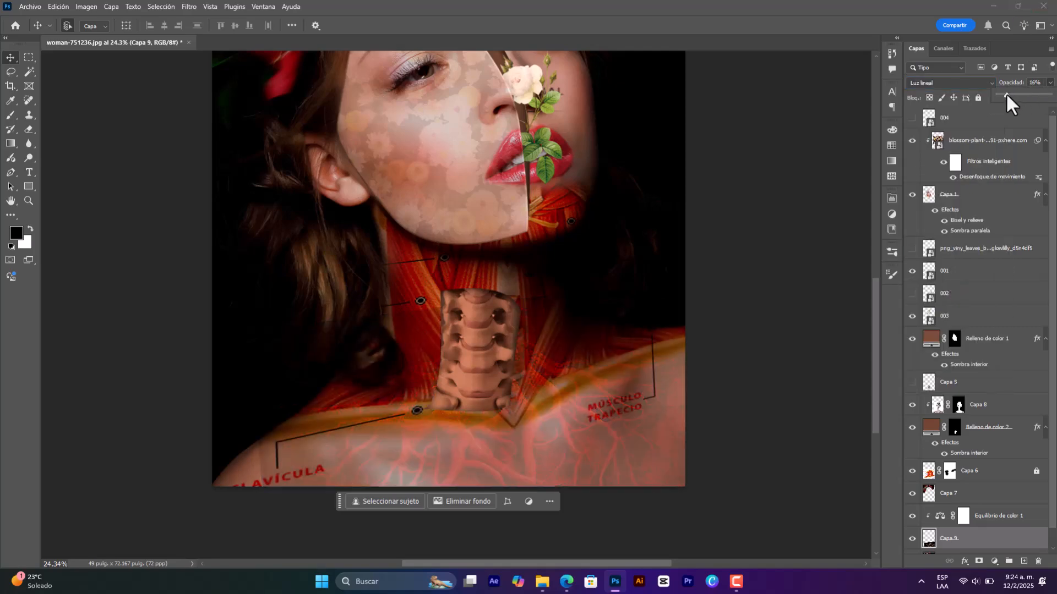
- Delete the roots layer Capa 9 and its Color Balance adjustment
drag(948, 538, 989, 337)
key(Delete)
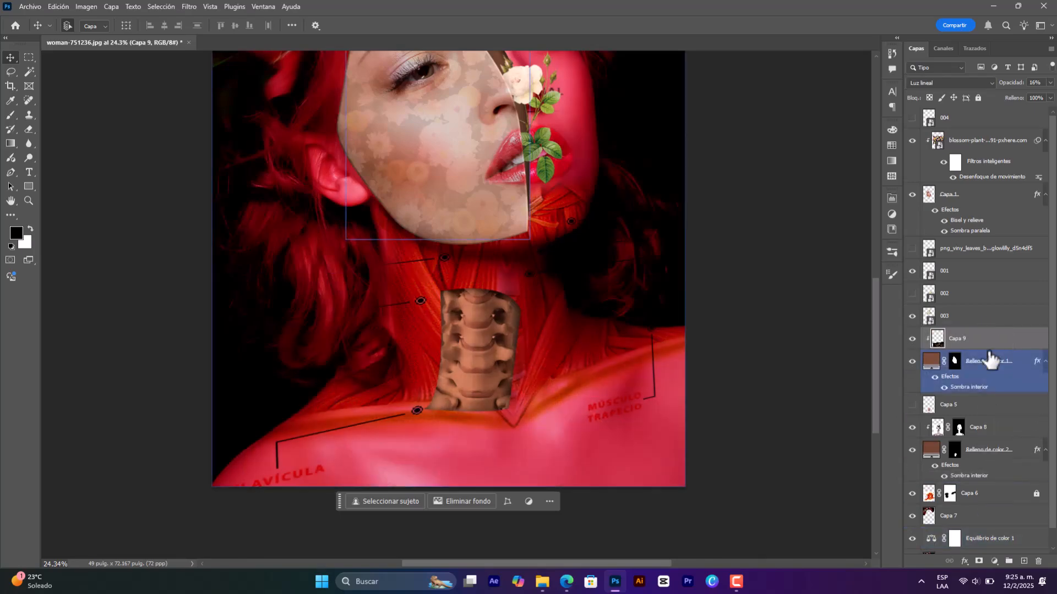
click(991, 517)
key(Delete)
drag(585, 253, 603, 363)
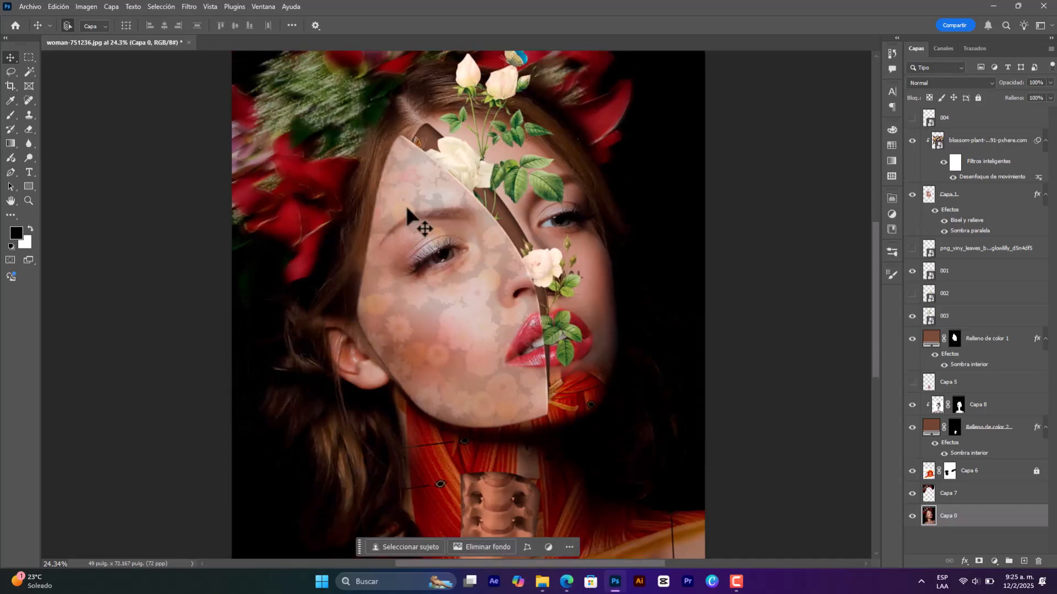
- In the web browser, search images for "orugas" and filter the results to the Extra grande size
key(alt+Tab)
click(776, 99)
text(orugas)
key(Return)
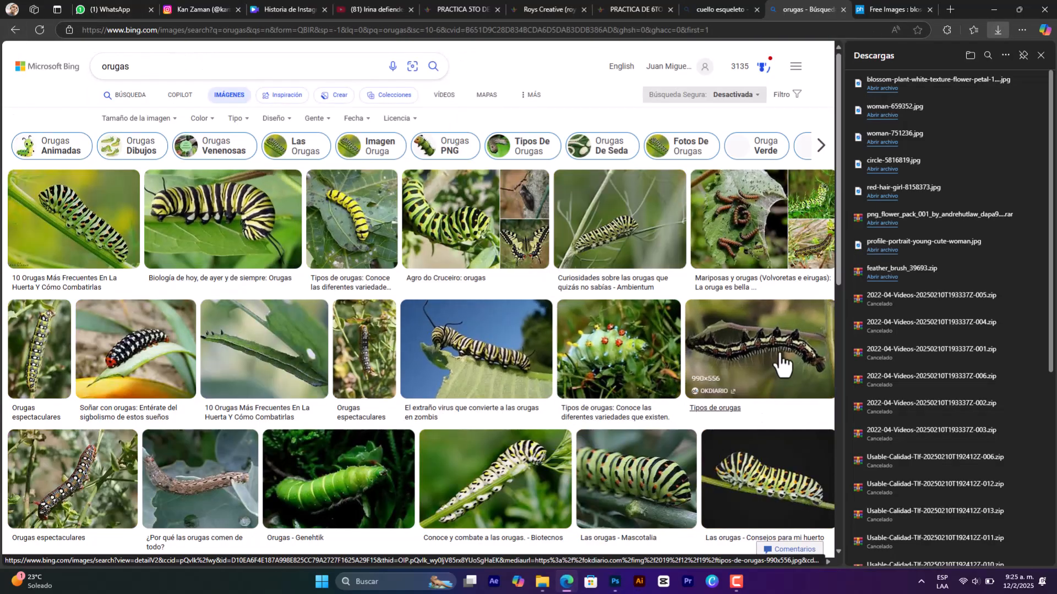
click(796, 90)
click(796, 91)
click(138, 118)
click(124, 207)
scroll(481, 338, down, 1)
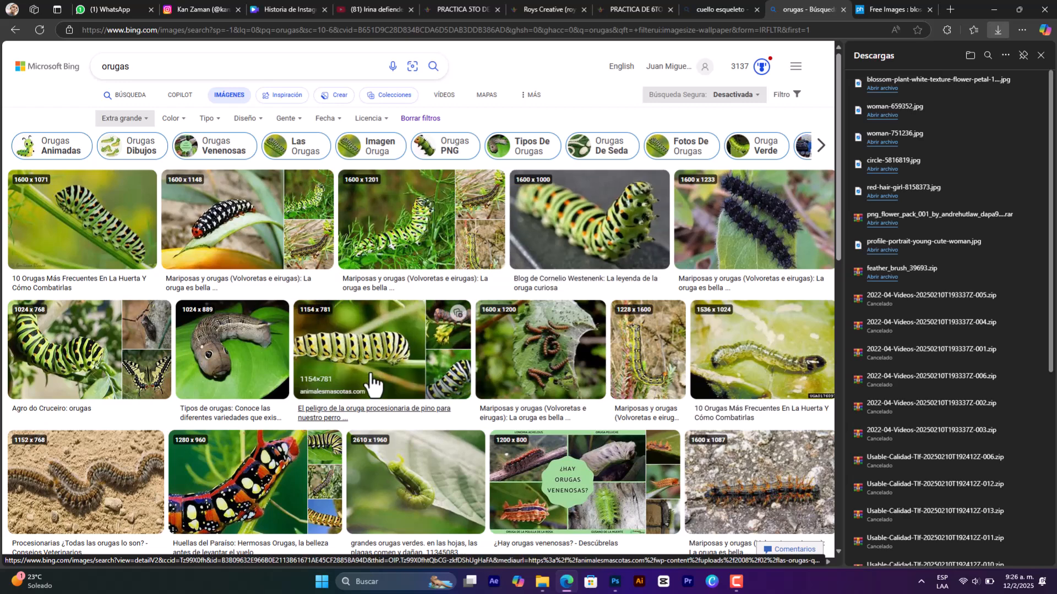
- Browse the caterpillar photo results and preview candidates at larger size
click(88, 358)
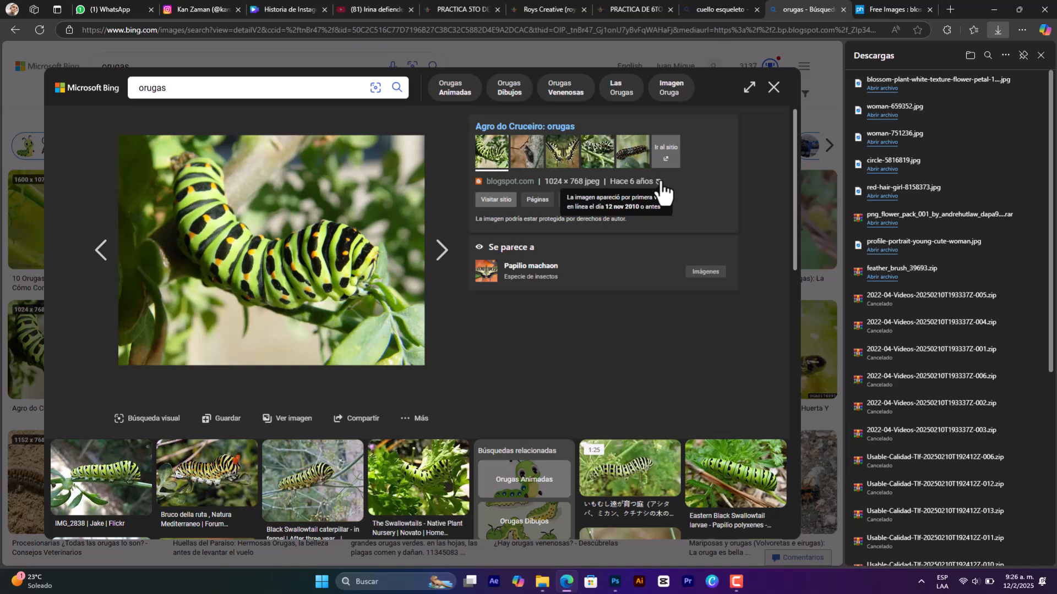
right_click(220, 241)
click(374, 294)
click(806, 49)
click(773, 87)
click(625, 256)
key(Escape)
scroll(473, 341, down, 5)
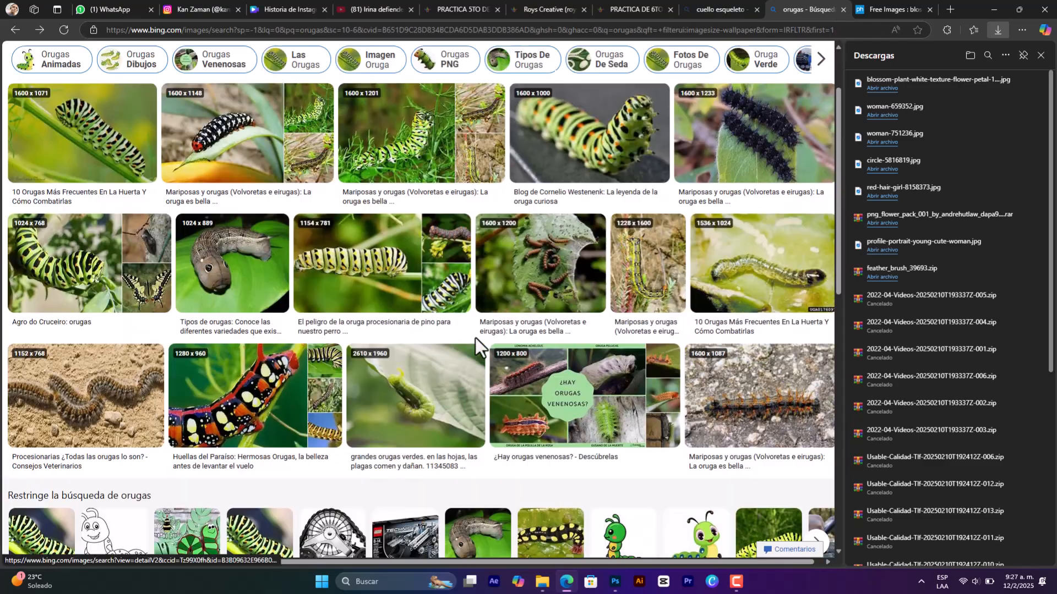
scroll(404, 487, down, 7)
scroll(255, 384, up, 8)
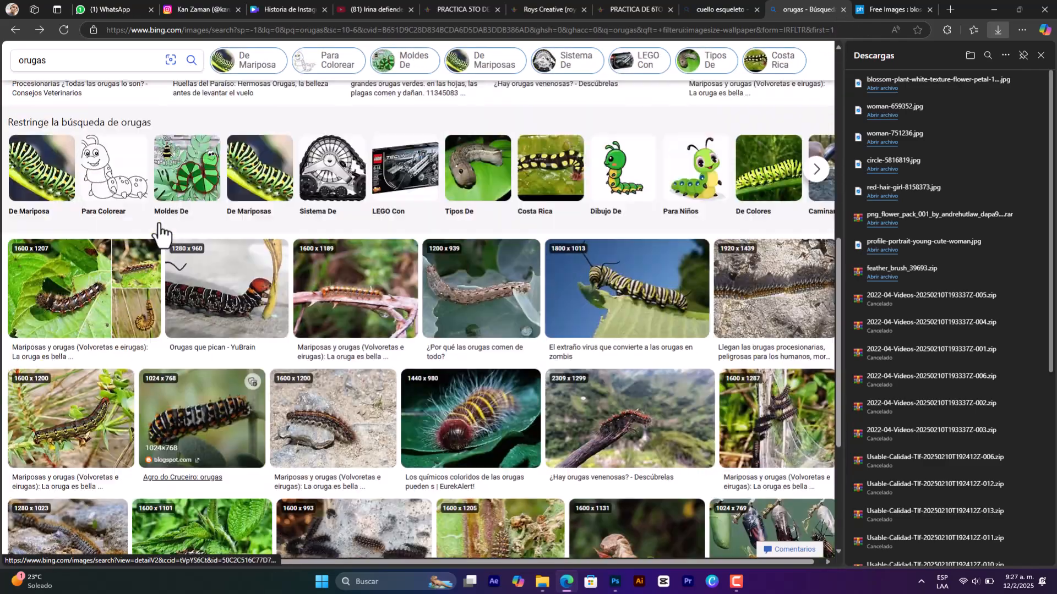
click(431, 262)
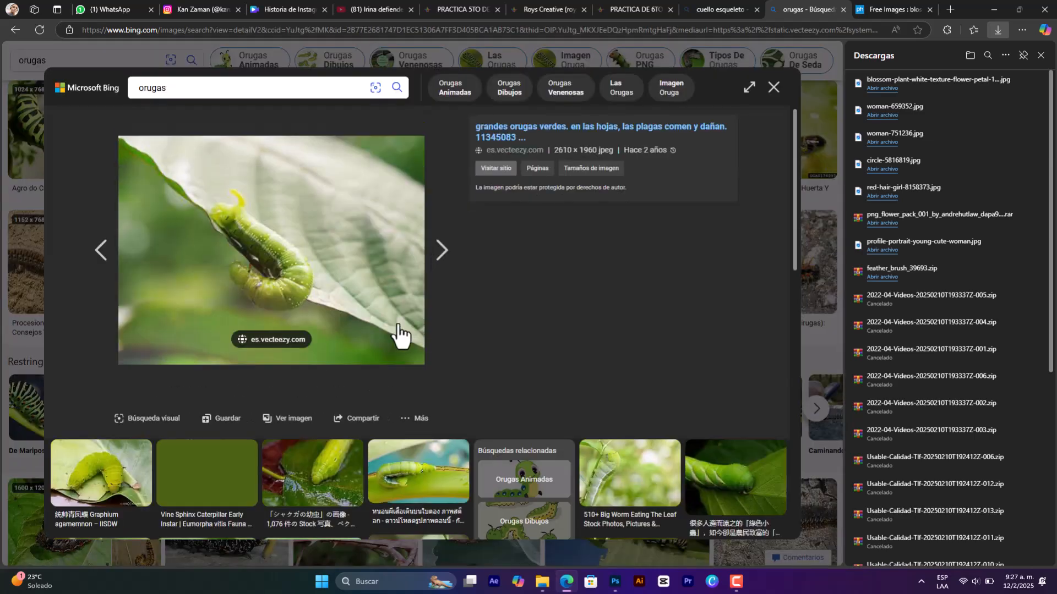
click(774, 88)
scroll(426, 330, up, 4)
scroll(586, 394, down, 4)
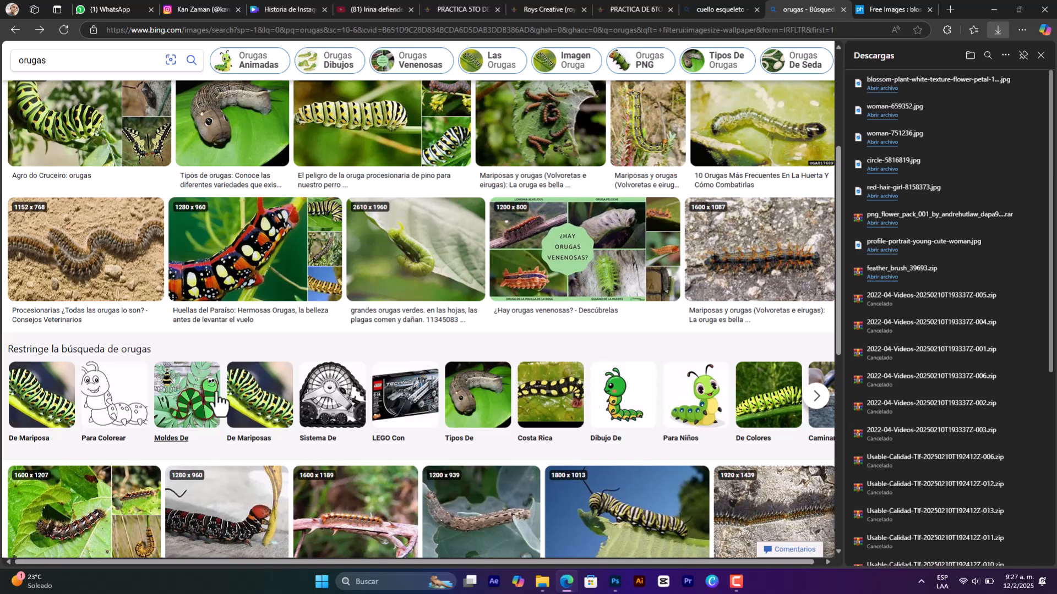
- Copy the 1154 × 781 photo of the striped caterpillar on a stem and switch to Photoshop
click(454, 120)
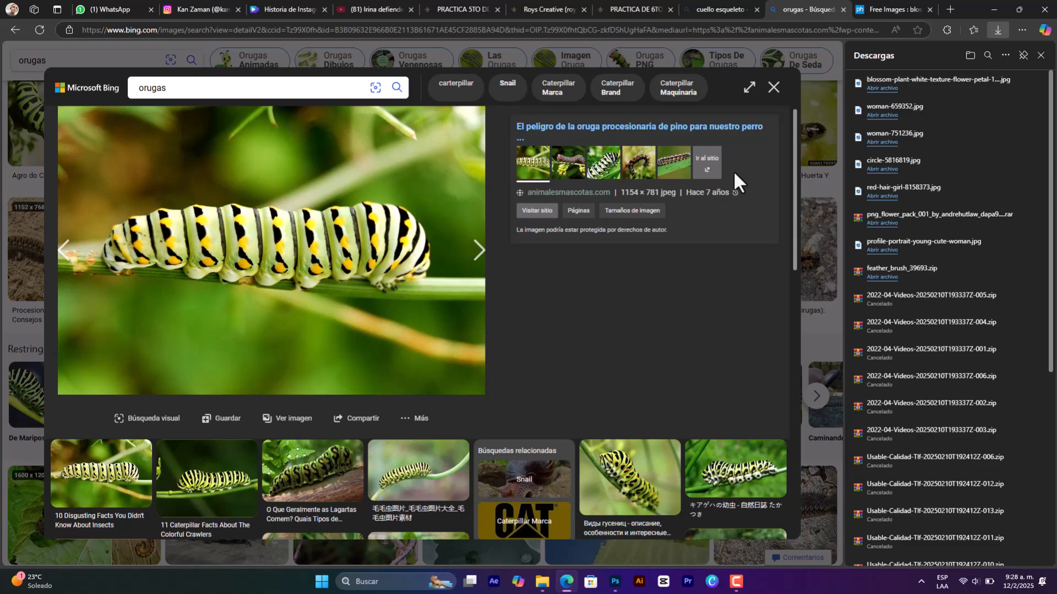
right_click(320, 236)
click(386, 286)
click(614, 581)
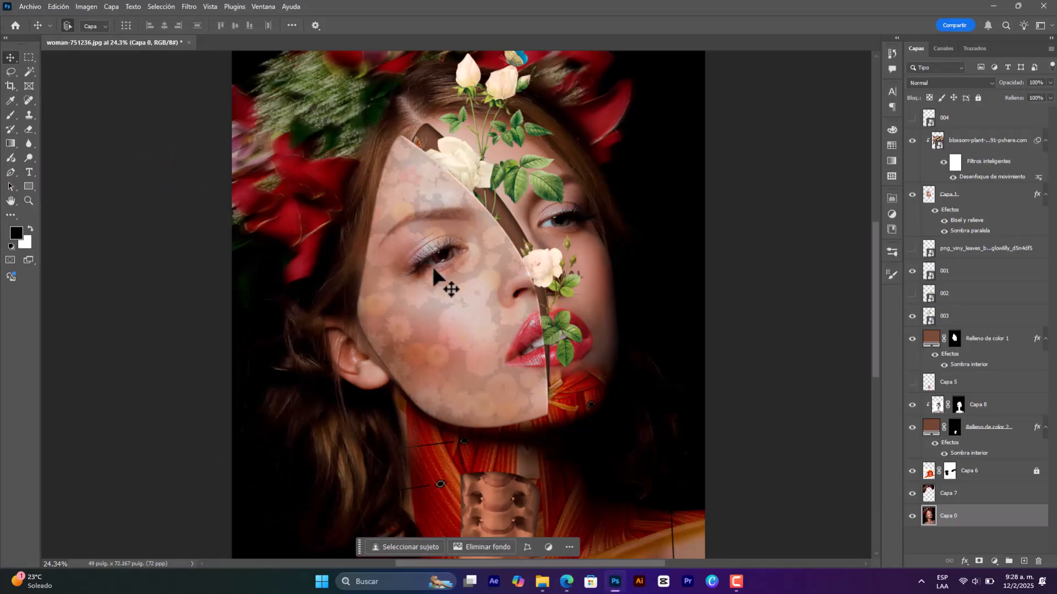
- Try pasting the caterpillar photo into the portrait, resizing it and placing its layer over the face, and discard it
key(ctrl+v)
drag(964, 509, 963, 507)
key(ctrl+t)
drag(486, 294, 639, 340)
key(Return)
drag(965, 516, 979, 241)
drag(610, 386, 524, 250)
key(Delete)
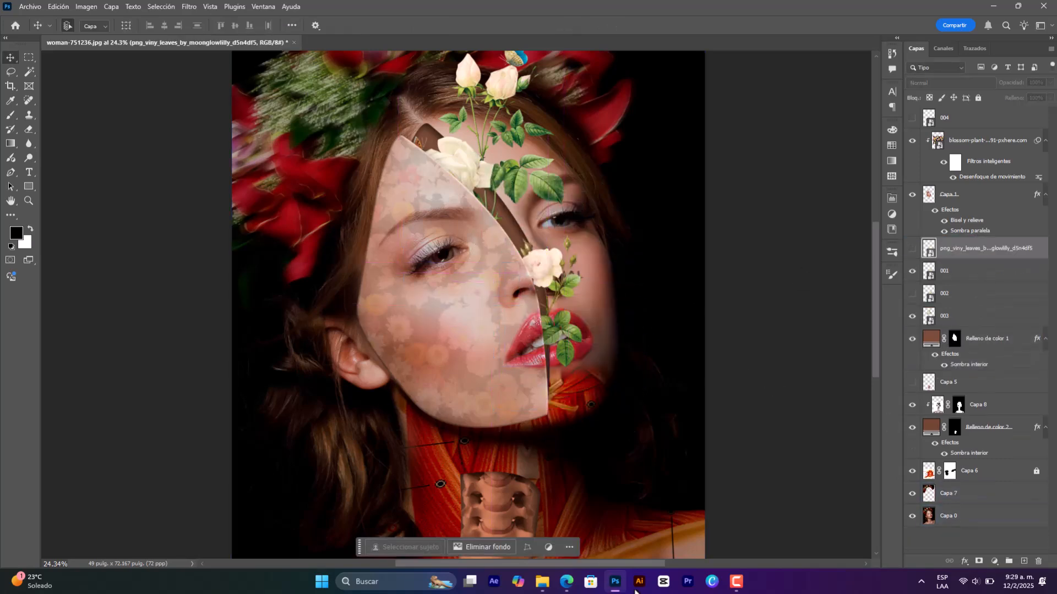
- Return to the web browser and filter the caterpillar results to transparent images
click(567, 582)
click(16, 30)
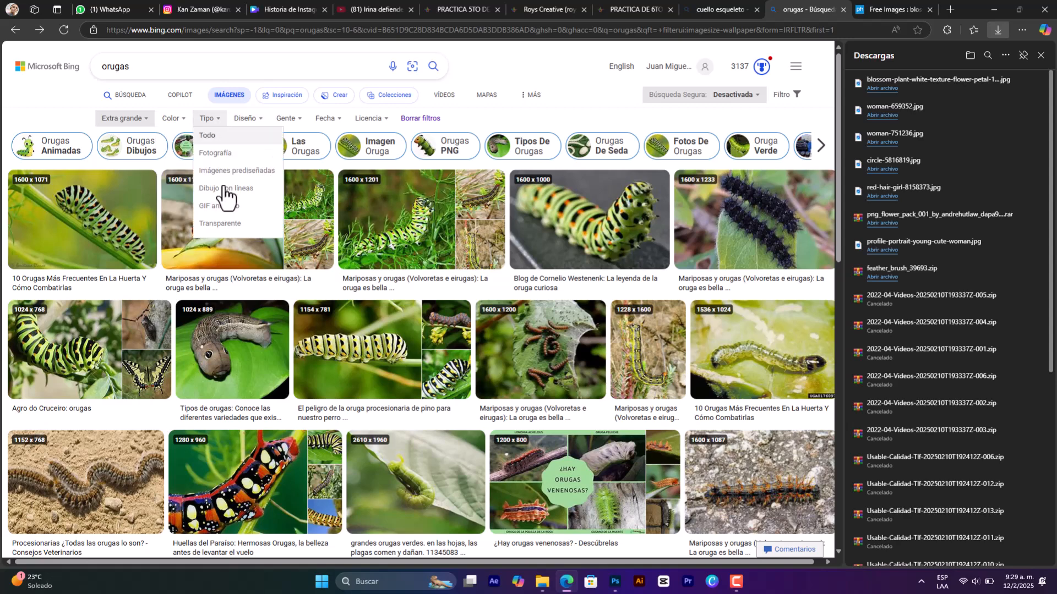
click(220, 223)
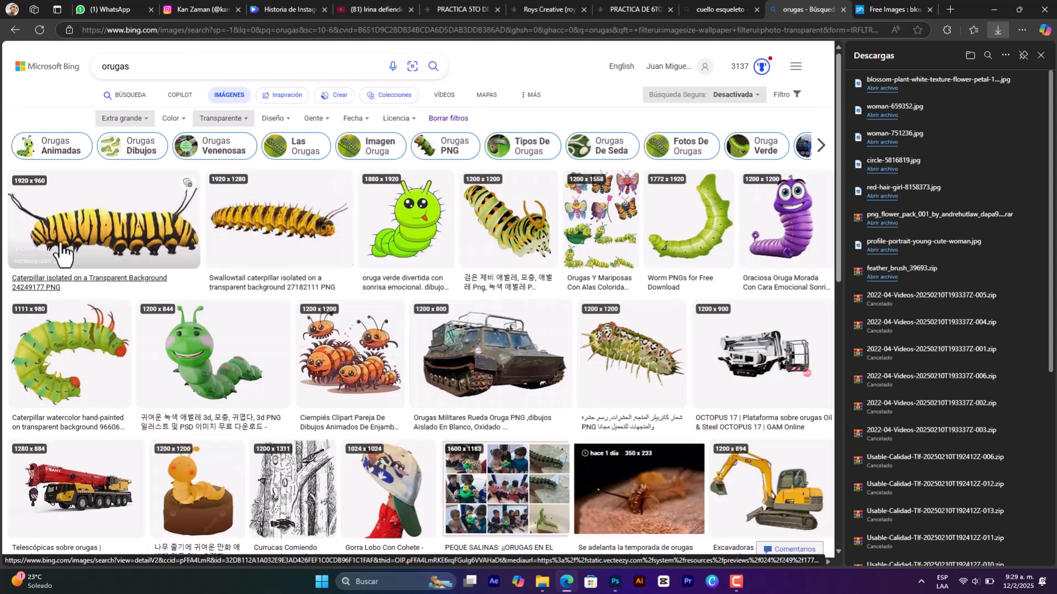
- Preview the transparent caterpillars and save the yellow and black 1920 × 960 one to the Escritorio folder
click(99, 369)
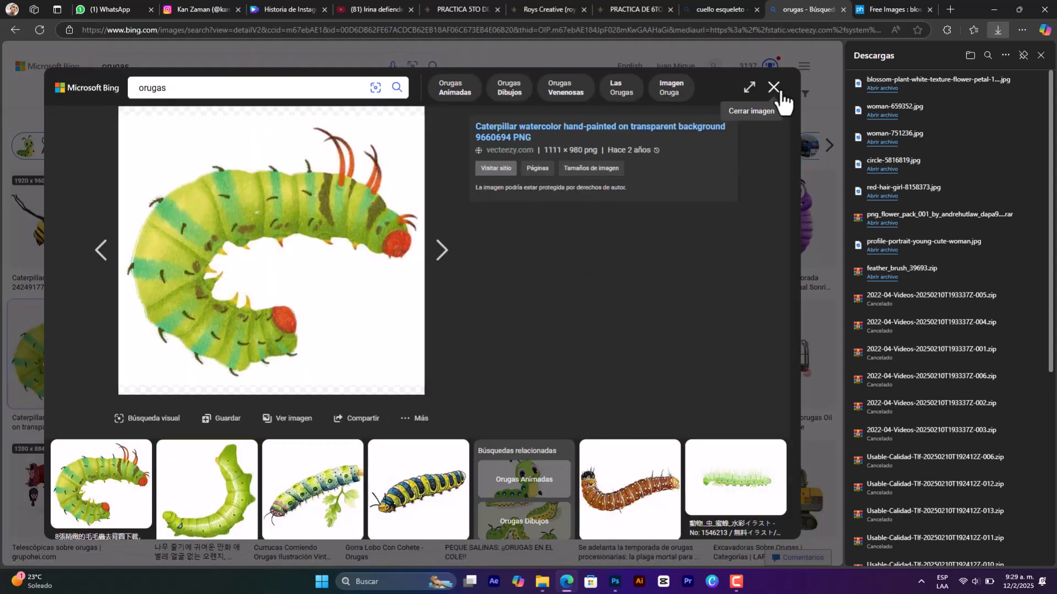
click(778, 91)
click(171, 214)
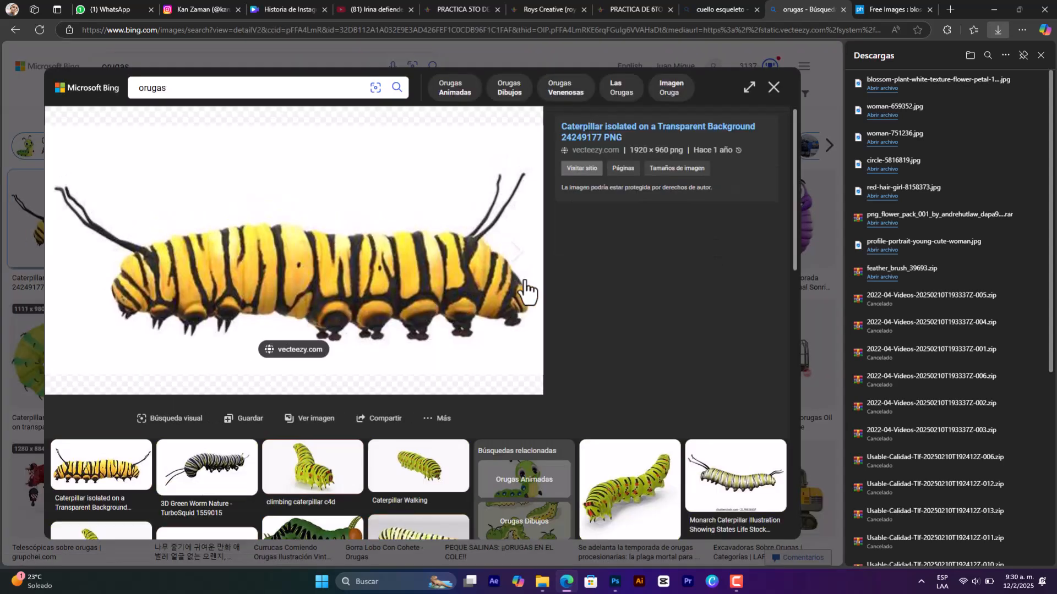
right_click(299, 254)
click(397, 354)
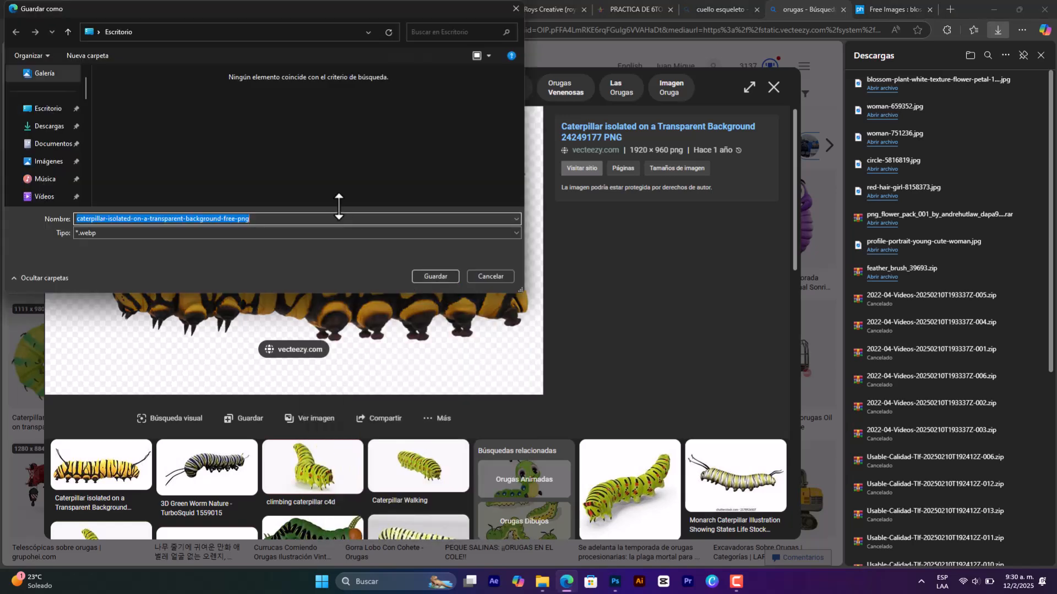
click(434, 277)
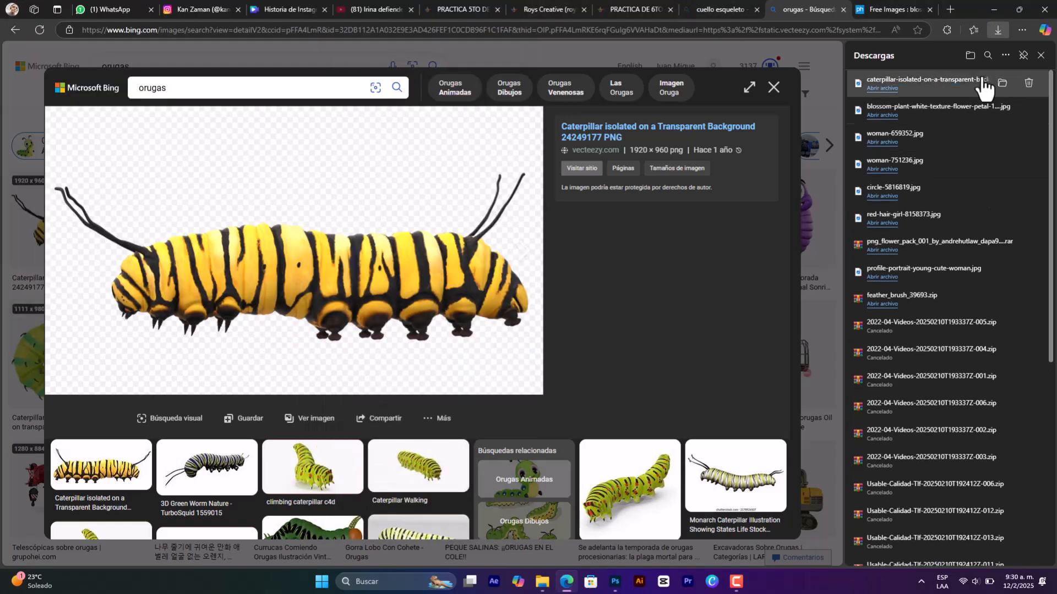
- Place the downloaded caterpillar image into the Photoshop portrait and rotate it upright over the neck
click(937, 106)
drag(424, 112, 610, 363)
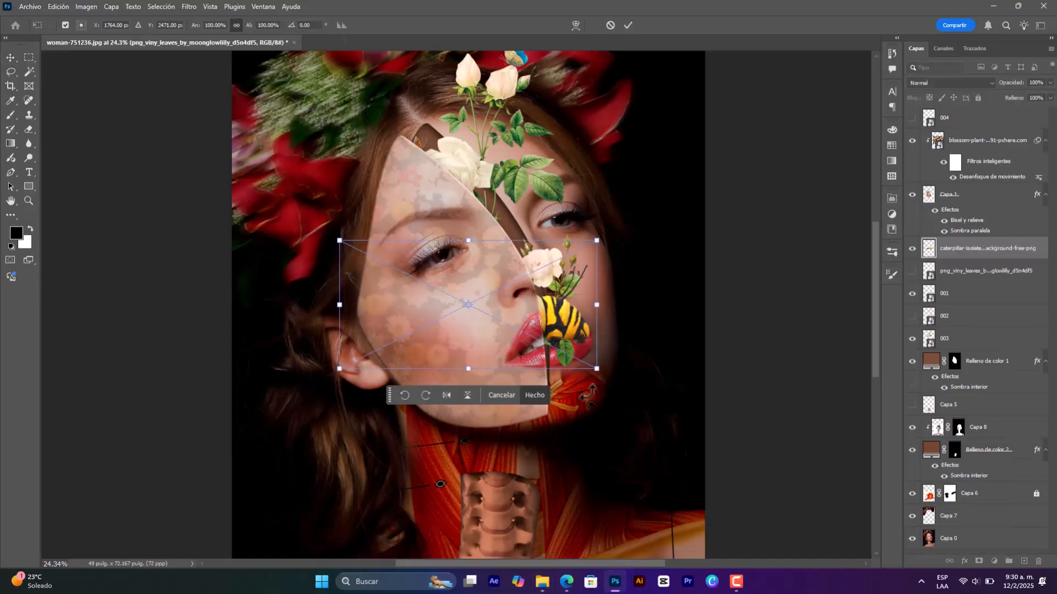
drag(610, 227, 520, 386)
key(Return)
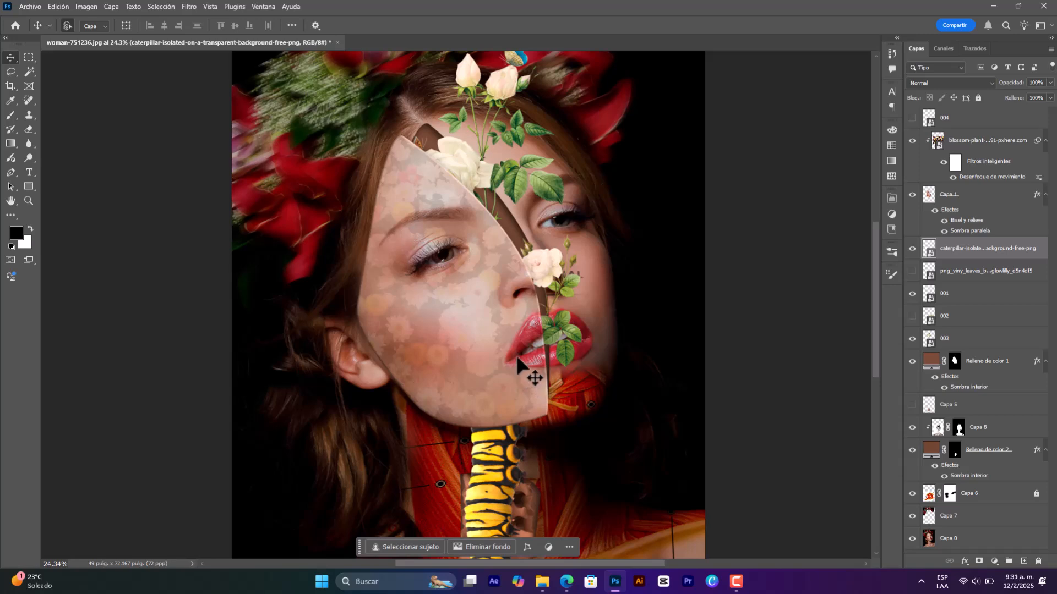
- Move the caterpillar down into the neck opening and clip its layer to Relleno de color 2, beneath Capa 8
scroll(542, 341, down, 2)
scroll(543, 255, down, 4)
drag(503, 325, 505, 374)
drag(971, 255, 992, 441)
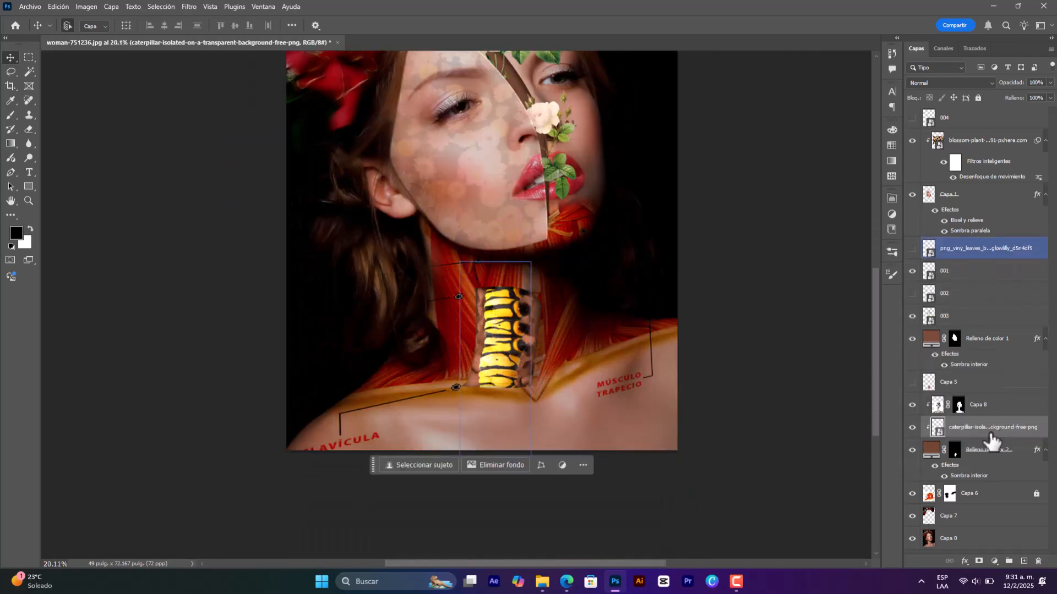
- Hide the vertebrae layer Capa 8 and transform the caterpillar to fit along one side of the neck opening
key(ctrl+t)
drag(447, 359, 403, 358)
click(912, 405)
drag(494, 339, 511, 341)
key(ctrl+t)
drag(559, 365, 490, 321)
key(Return)
- Duplicate the caterpillar layer, flip the copy and position it along the opposite side of the neck opening
key(ctrl+j)
key(ctrl+t)
right_click(526, 330)
click(538, 541)
right_click(530, 316)
click(545, 518)
key(Return)
drag(526, 313, 521, 312)
click(960, 83)
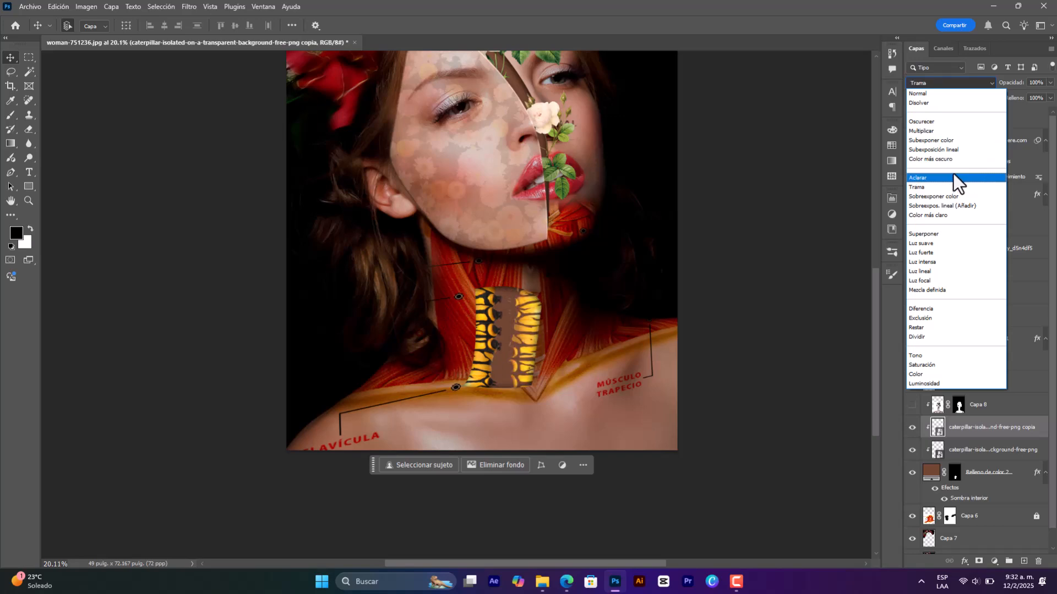
click(709, 526)
- Add two more caterpillar copies and arrange them to fill the middle of the neck opening
alt+drag(526, 326, 518, 265)
key(ctrl+t)
key(Return)
drag(515, 303, 526, 312)
drag(498, 319, 485, 312)
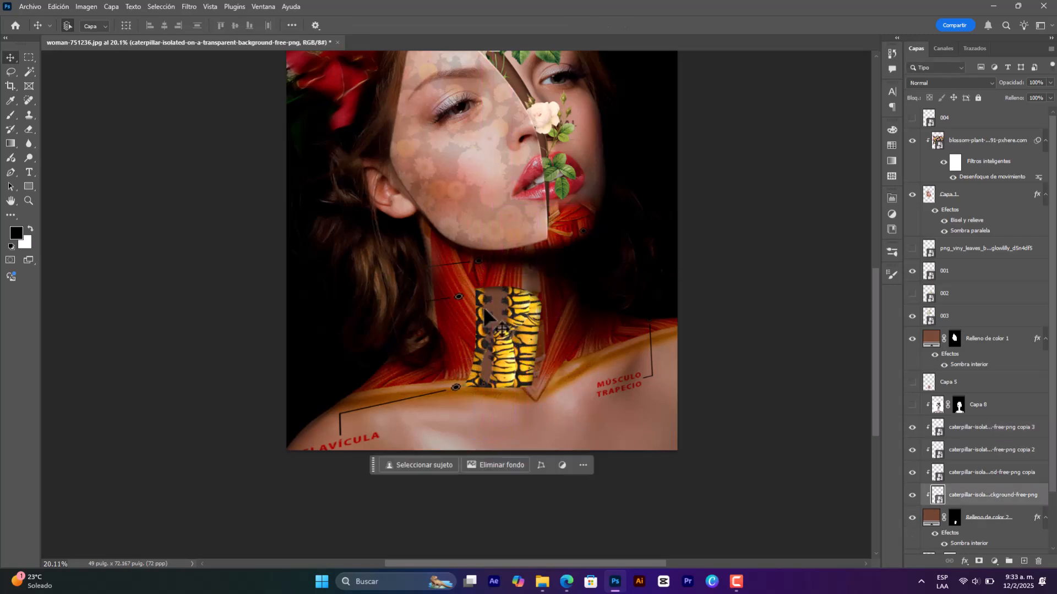
- Adjust the distance and size of the inner shadow on the Relleno de color 2 layer and apply the layer style
right_click(999, 523)
click(981, 490)
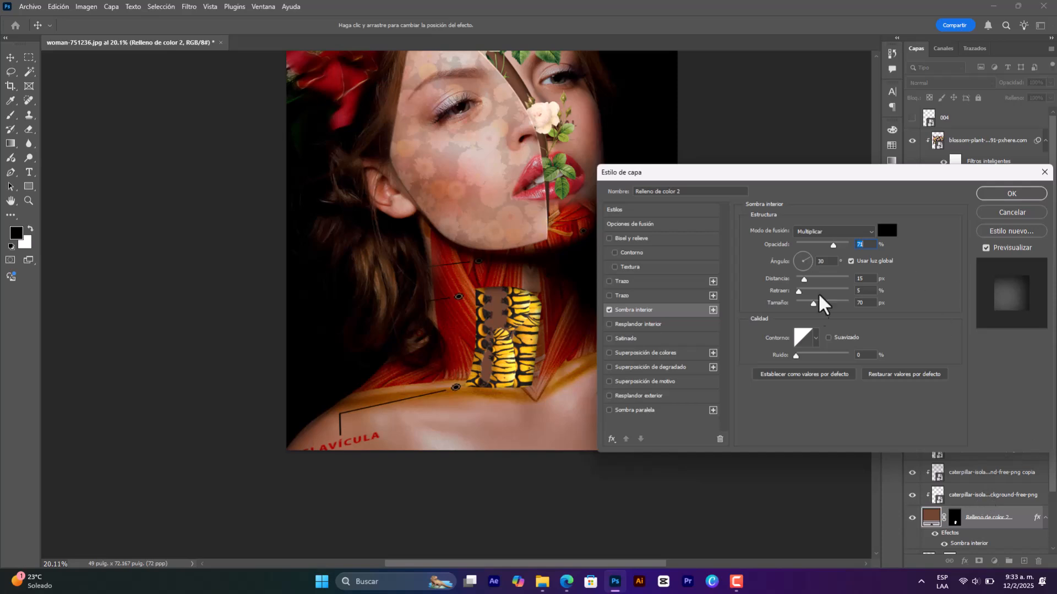
drag(804, 279, 802, 291)
drag(813, 303, 817, 304)
click(1011, 194)
- Shift the middle caterpillar copies sideways to close the gaps inside the neck opening
drag(513, 300, 497, 302)
drag(502, 366, 489, 368)
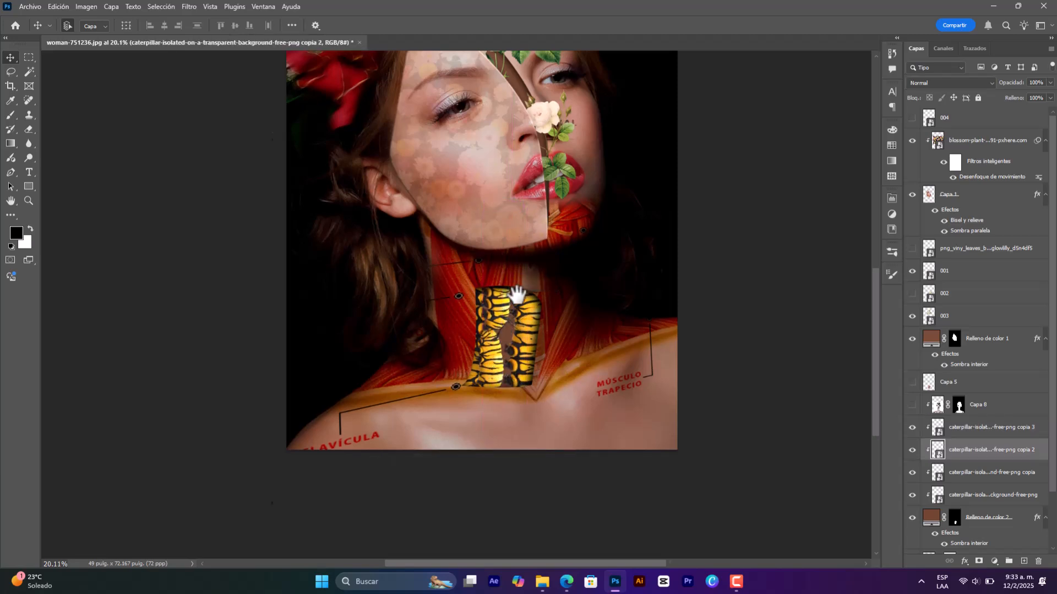
drag(517, 297, 501, 373)
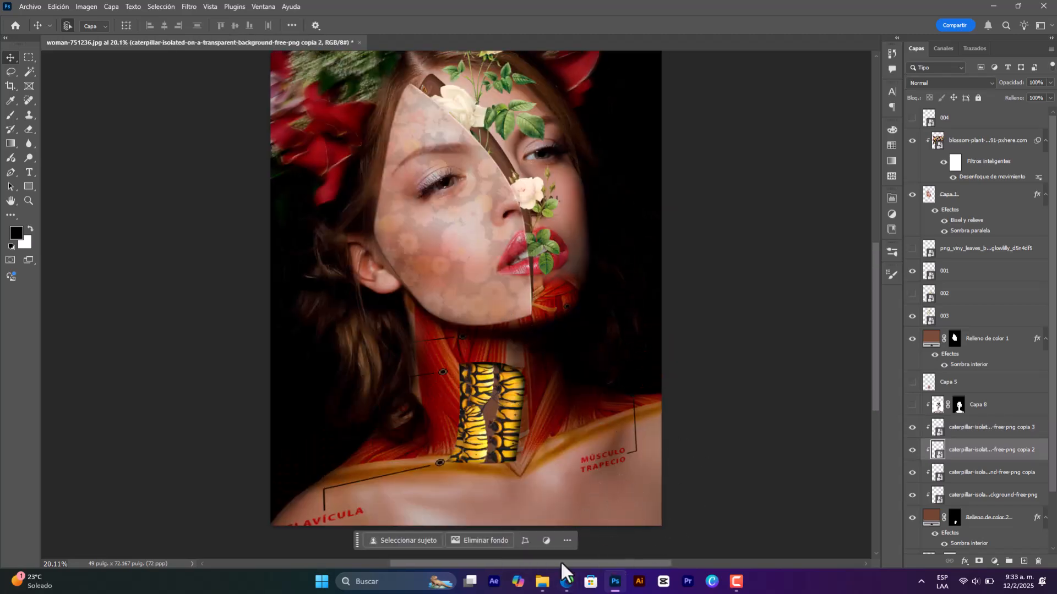
- Switch to the browser, search images for "mariposas" and preview an orange and black butterfly among the results
click(566, 582)
click(772, 88)
text(mariposas)
key(Return)
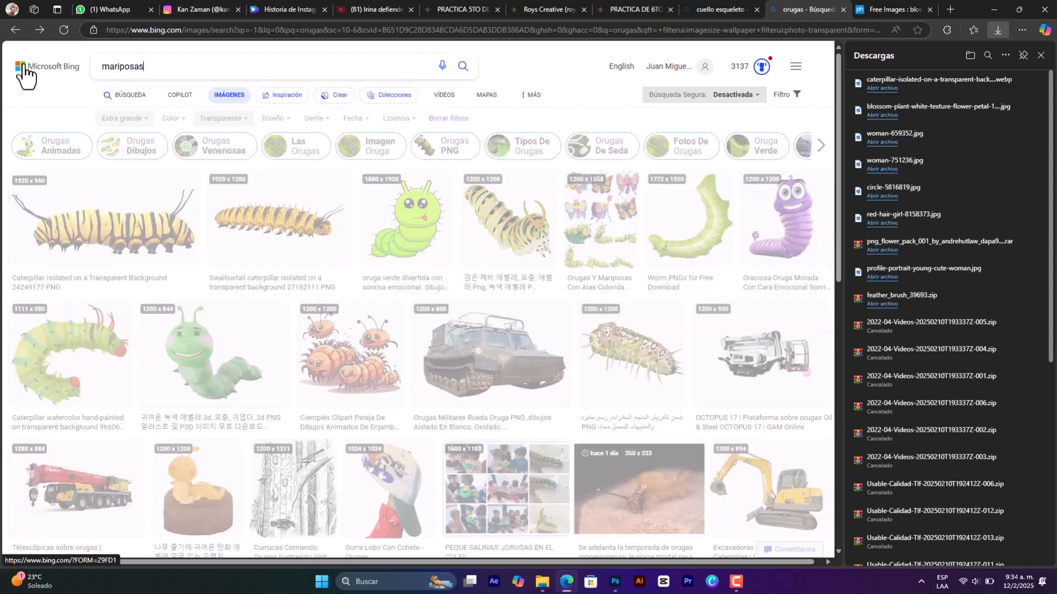
click(396, 224)
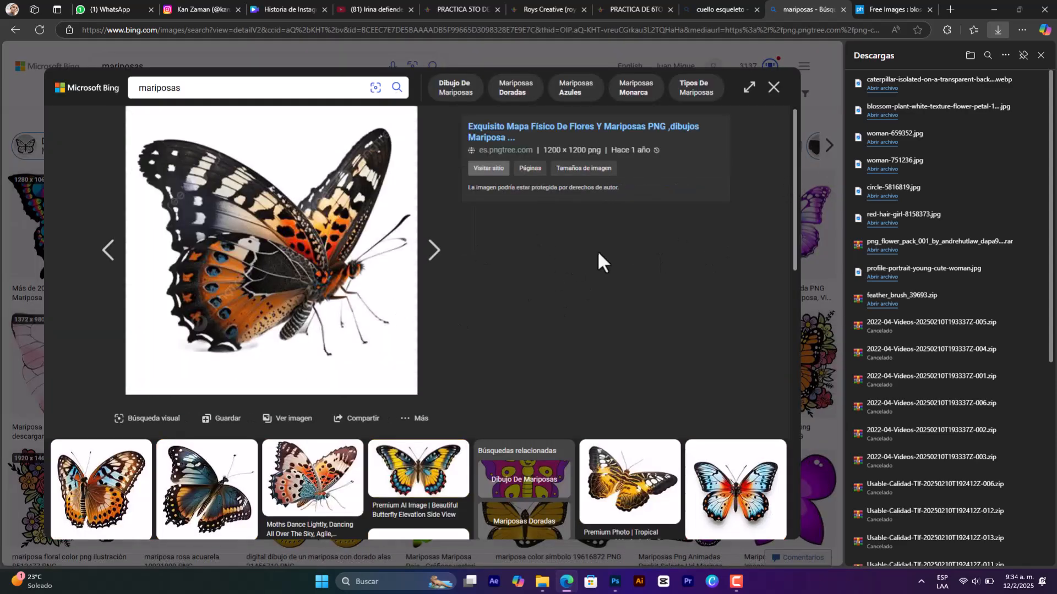
click(774, 87)
scroll(269, 272, down, 2)
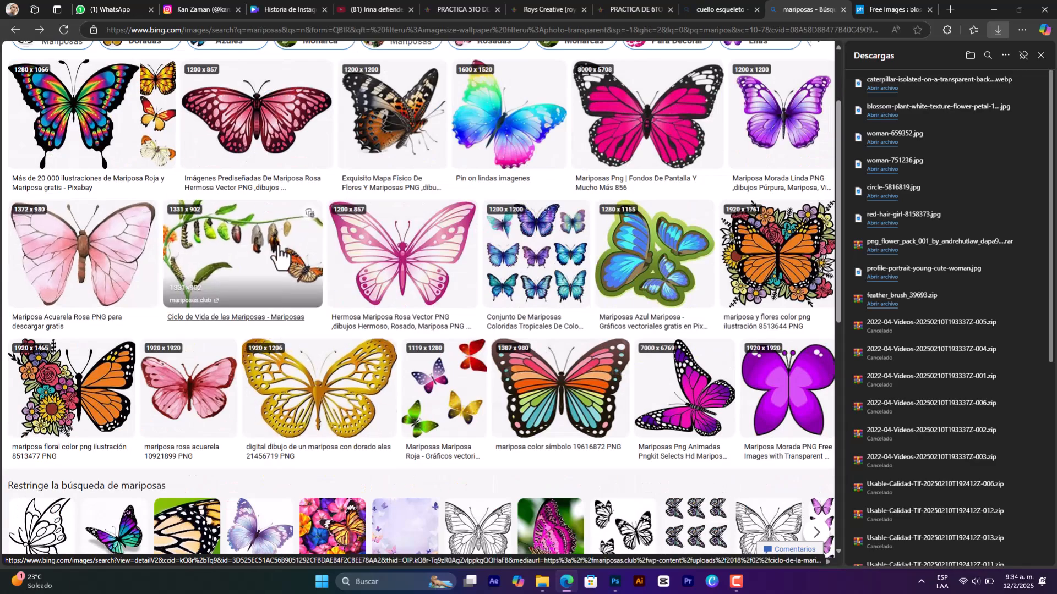
- Open the butterfly life-cycle image from mariposas.club and save it as R.png
click(270, 273)
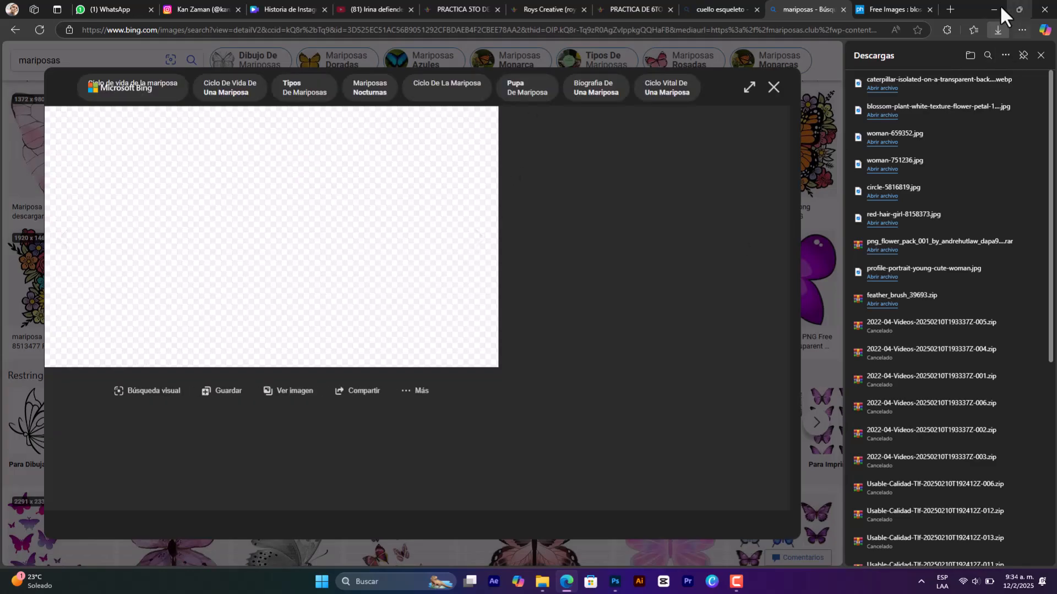
key(alt+Tab)
scroll(385, 264, up, 4)
scroll(385, 264, right, 1)
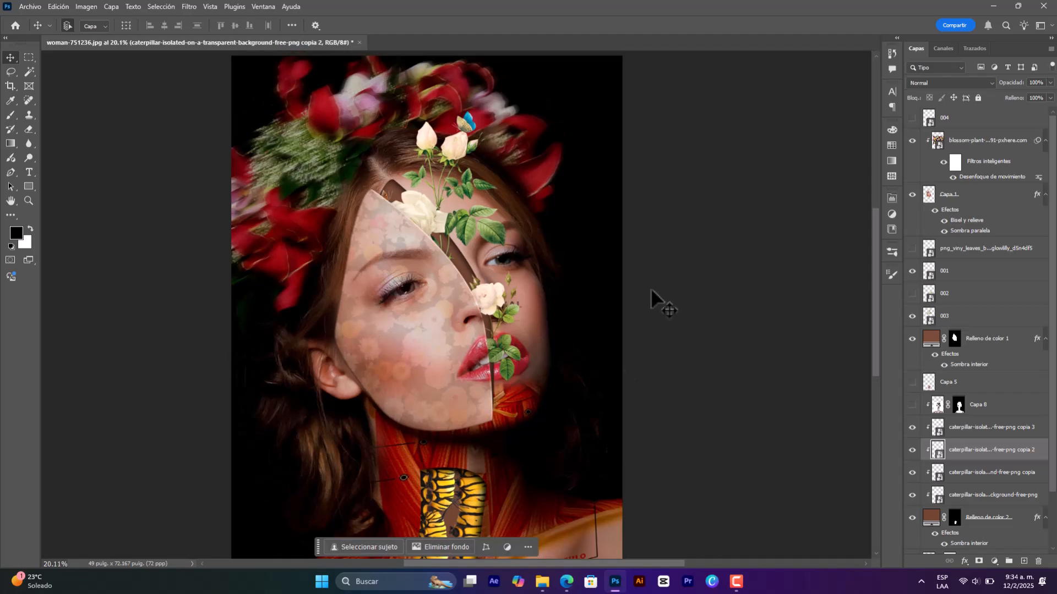
click(737, 585)
click(566, 583)
right_click(355, 210)
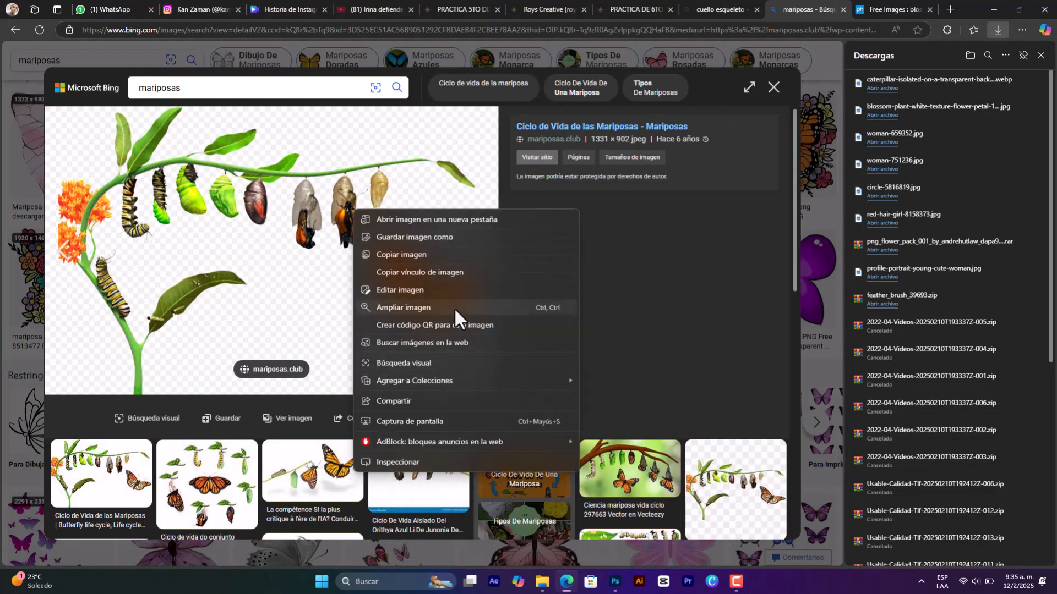
click(443, 237)
key(Return)
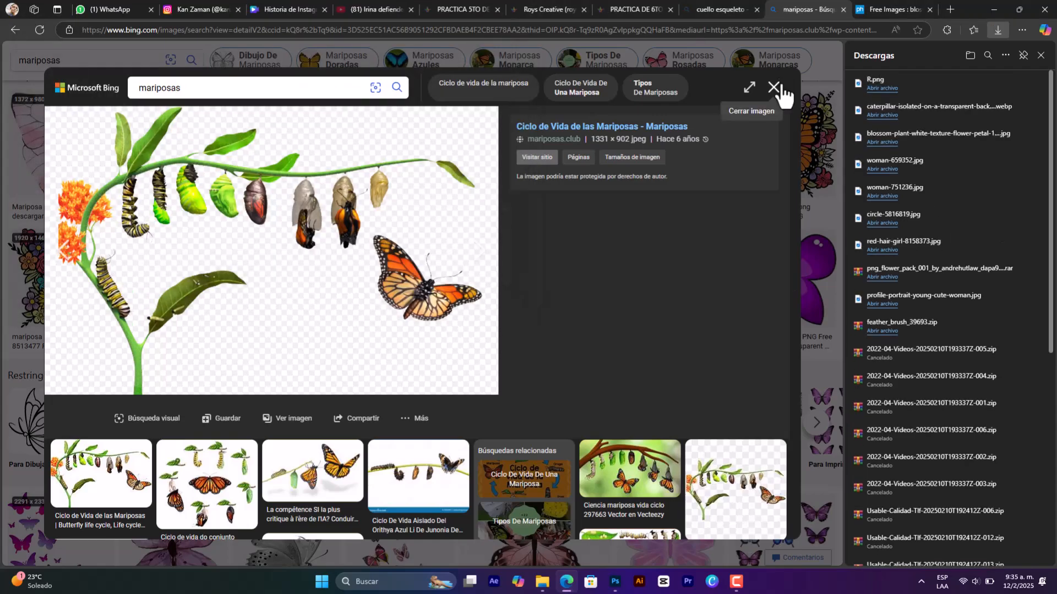
- Search images for "terror", remove the transparent-image filter and browse the results for a suitable picture
click(773, 86)
drag(184, 67, 1, 52)
text(terror)
key(Return)
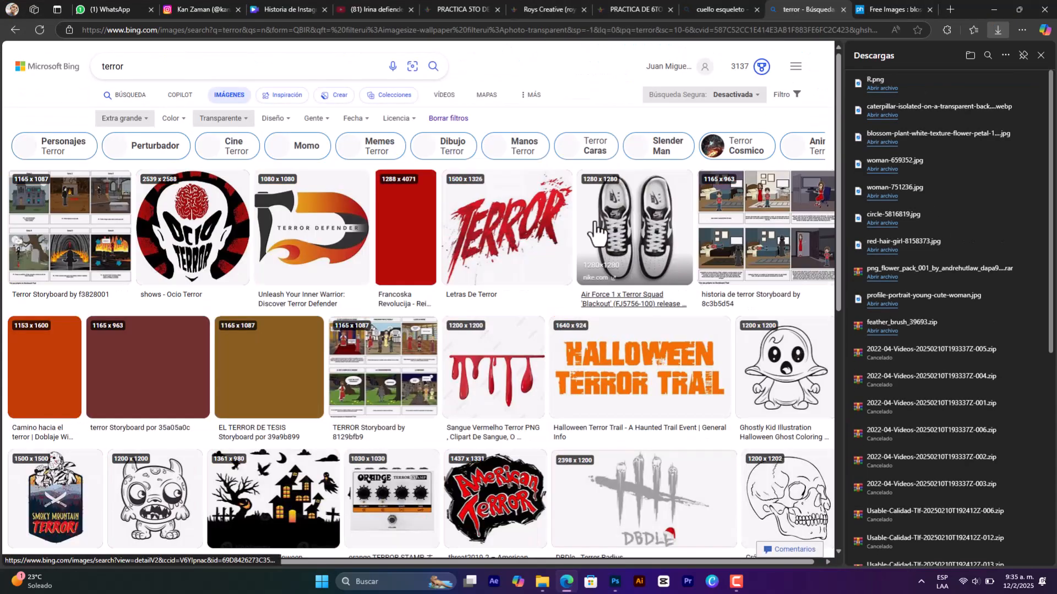
click(223, 118)
click(242, 137)
scroll(369, 219, down, 10)
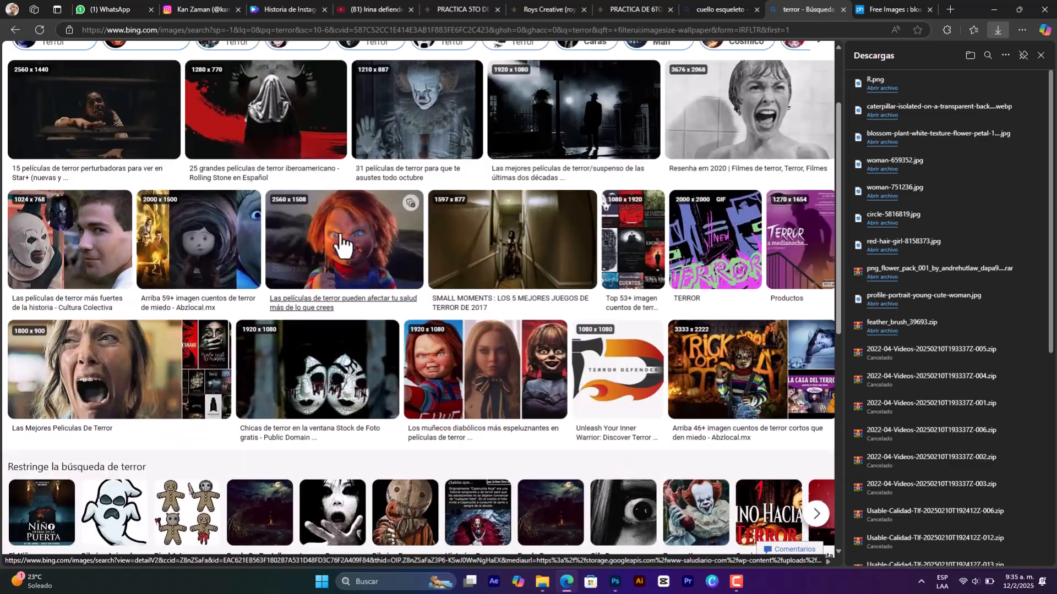
scroll(369, 206, down, 5)
scroll(371, 201, up, 15)
- Open the related image search "Perturbador" and look through its results
click(145, 145)
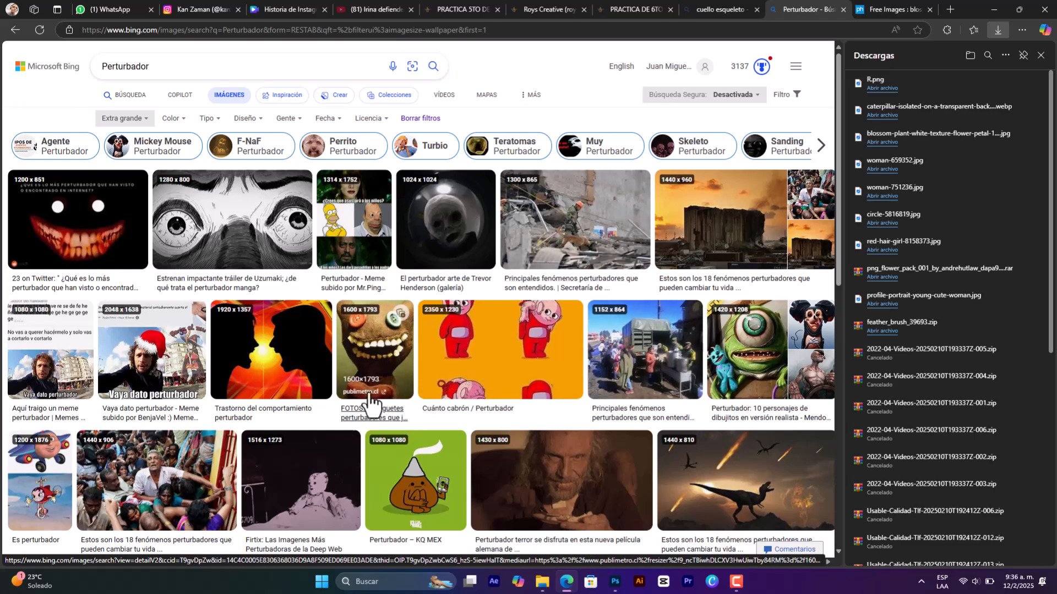
scroll(365, 302, down, 5)
scroll(364, 302, down, 12)
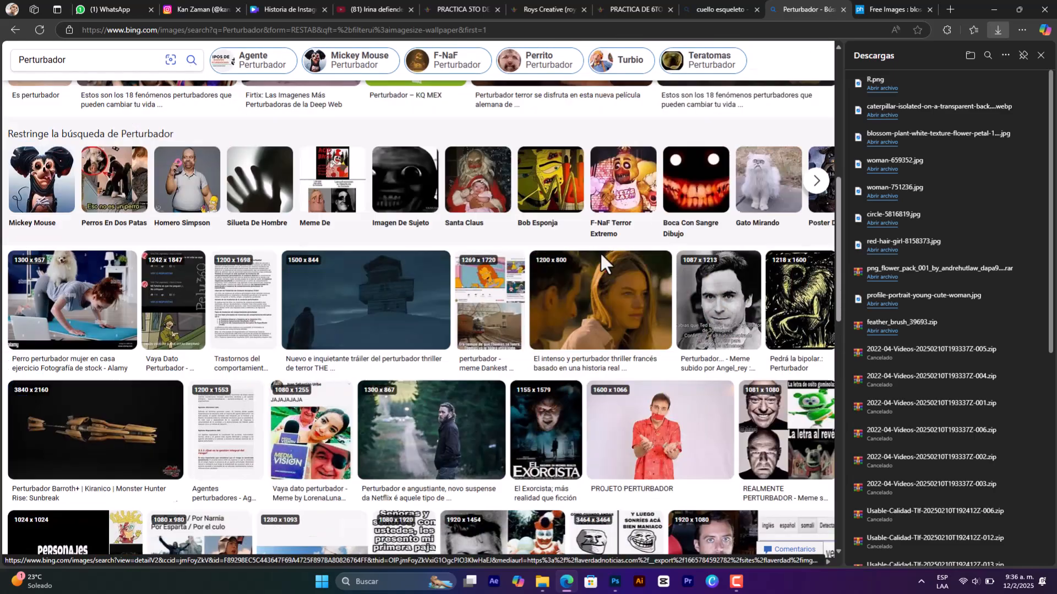
scroll(236, 278, up, 20)
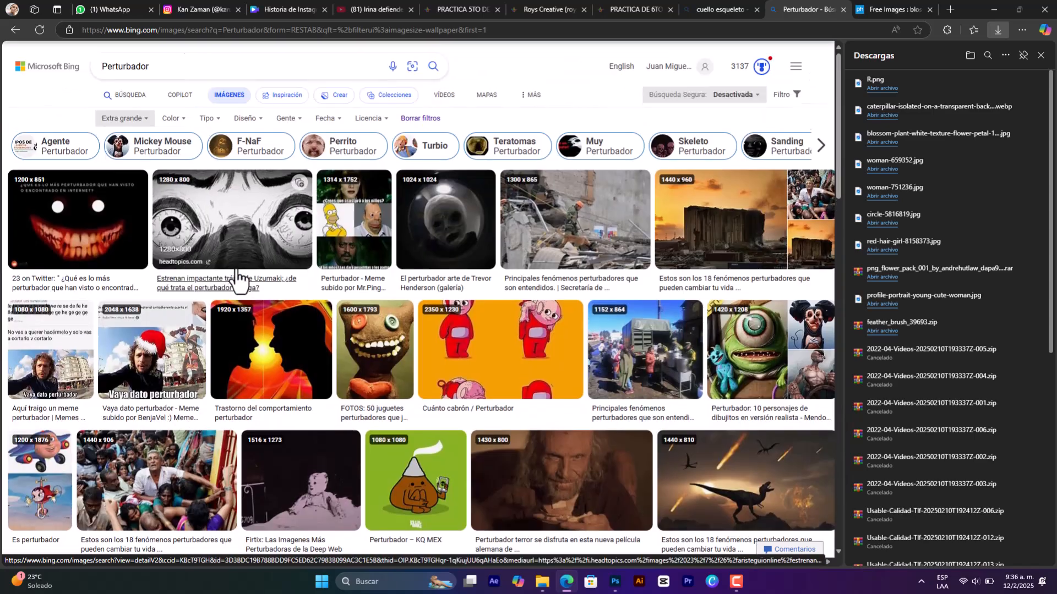
- Search images for "terror ojos"
text(ater)
key(BackSpace)
key(BackSpace)
key(BackSpace)
key(BackSpace)
text(terror ojos)
key(Return)
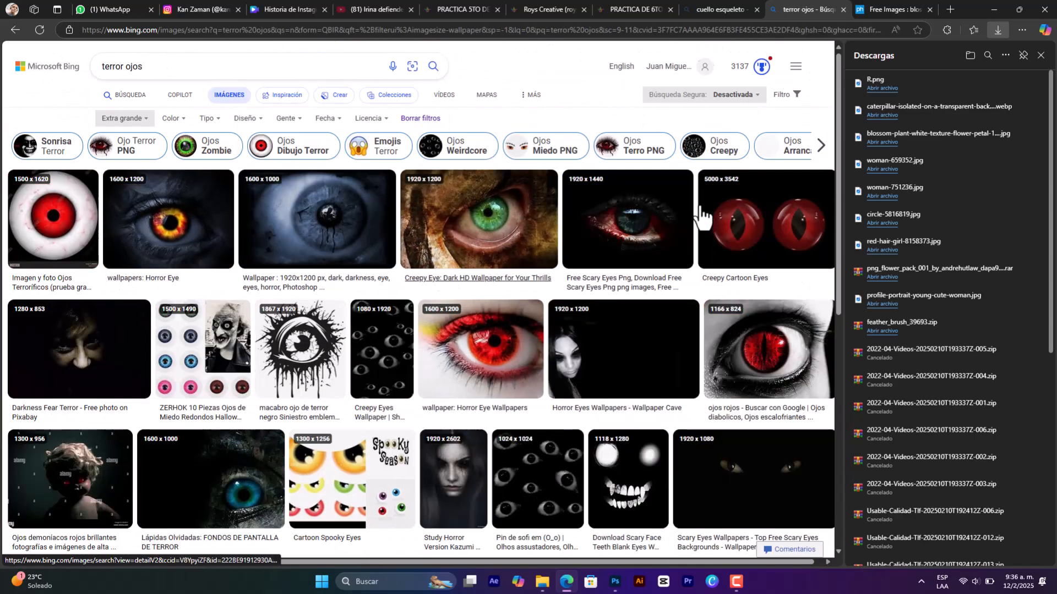
- Copy the bloodshot eye image from clipart-library.com and bring it into the Photoshop portrait, scaling it beside the face
click(588, 238)
right_click(314, 253)
click(363, 419)
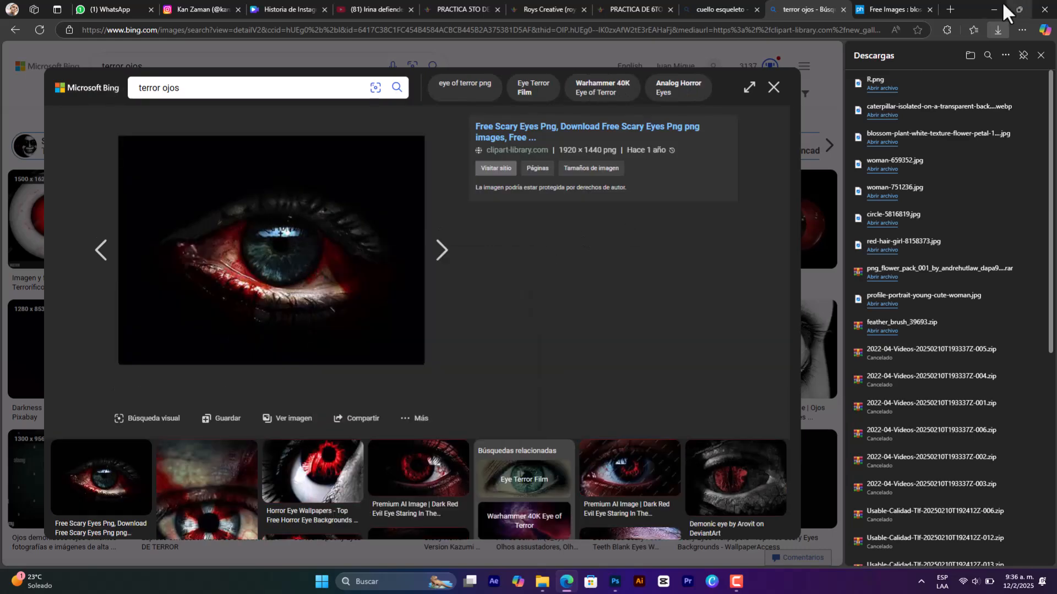
click(994, 8)
scroll(969, 513, down, 2)
key(ctrl+t)
drag(452, 289, 622, 163)
drag(553, 242, 639, 168)
key(Return)
- Place the bloodshot eye on the dark background beside the face and try the Trama and Luminosidad blend modes
key(ctrl+z)
click(978, 98)
drag(569, 118, 605, 243)
click(947, 82)
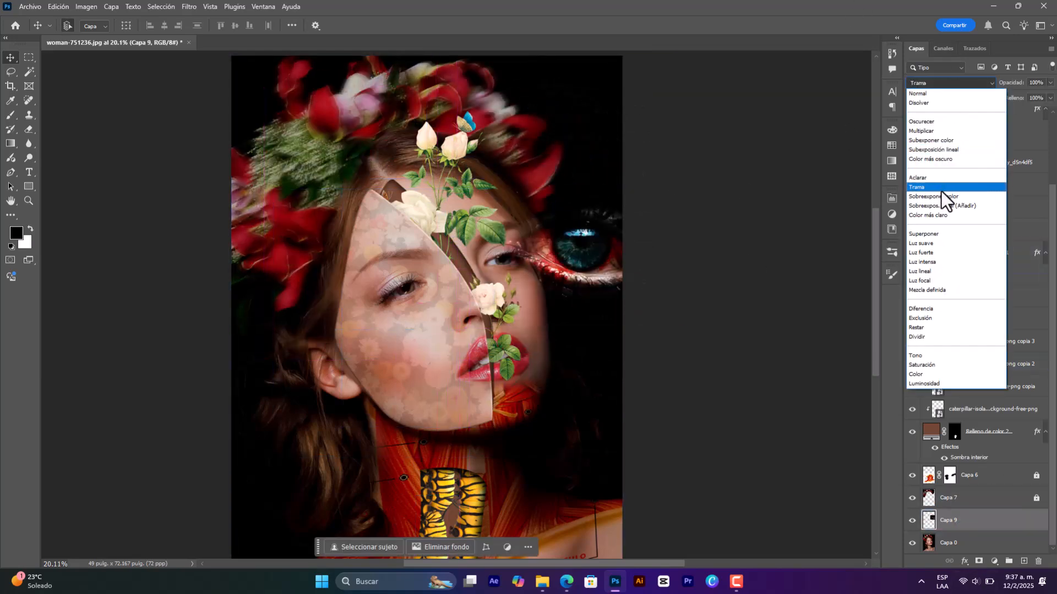
click(924, 383)
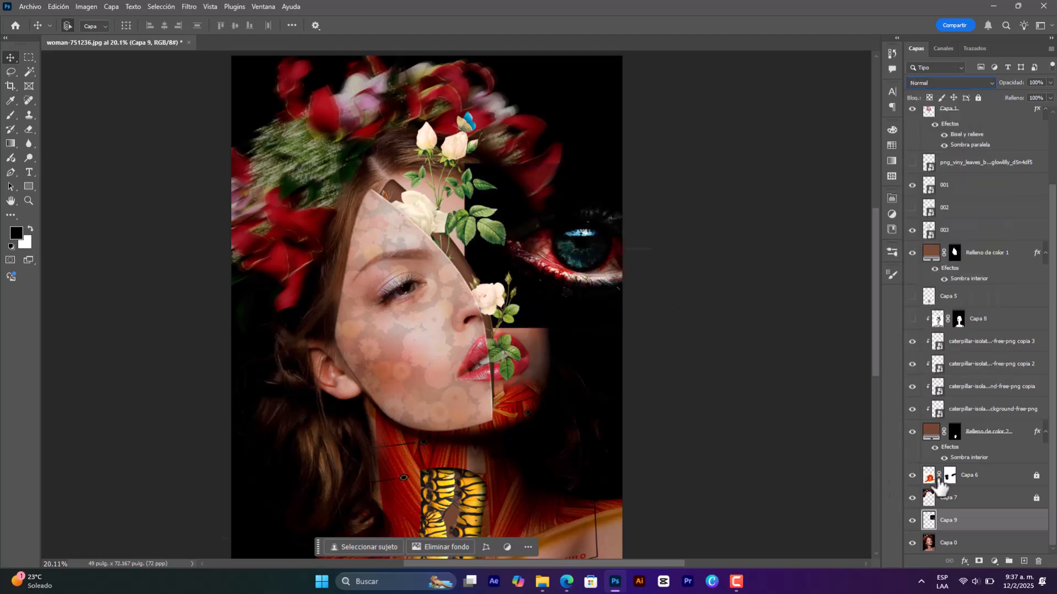
- Return to the browser's eye images and copy the tall picture of many black-and-white eyes
key(alt+Tab)
key(Escape)
click(528, 467)
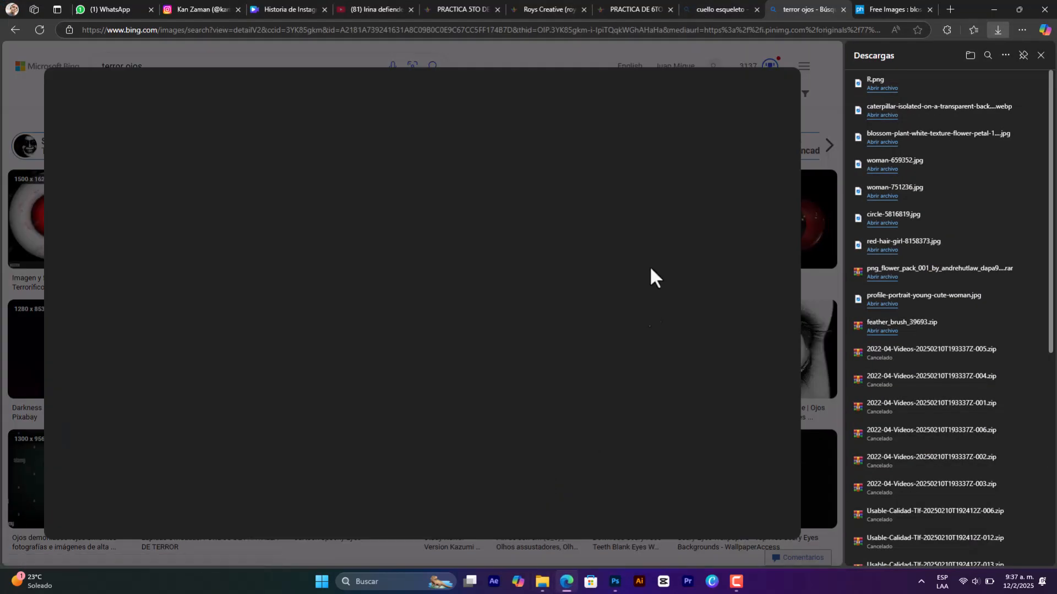
scroll(349, 243, down, 2)
scroll(331, 352, up, 2)
click(126, 480)
scroll(609, 354, down, 2)
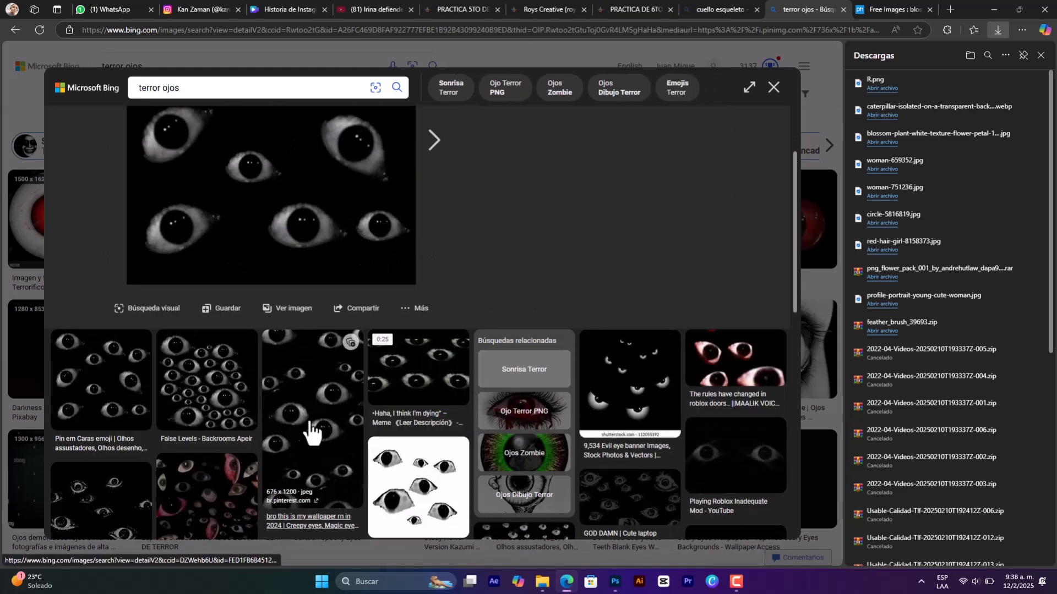
click(302, 432)
right_click(298, 176)
click(337, 206)
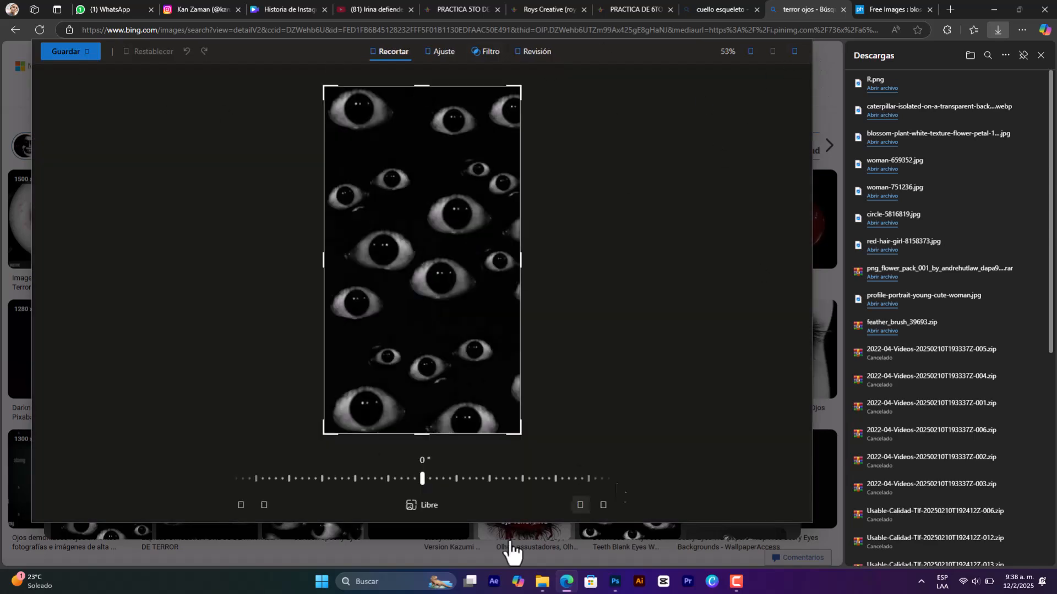
- Switch to Photoshop, paste the many-eyes picture and enlarge it to about 343% over the face side of the dark background
click(614, 582)
key(ctrl+v)
key(ctrl+t)
drag(464, 308, 648, 273)
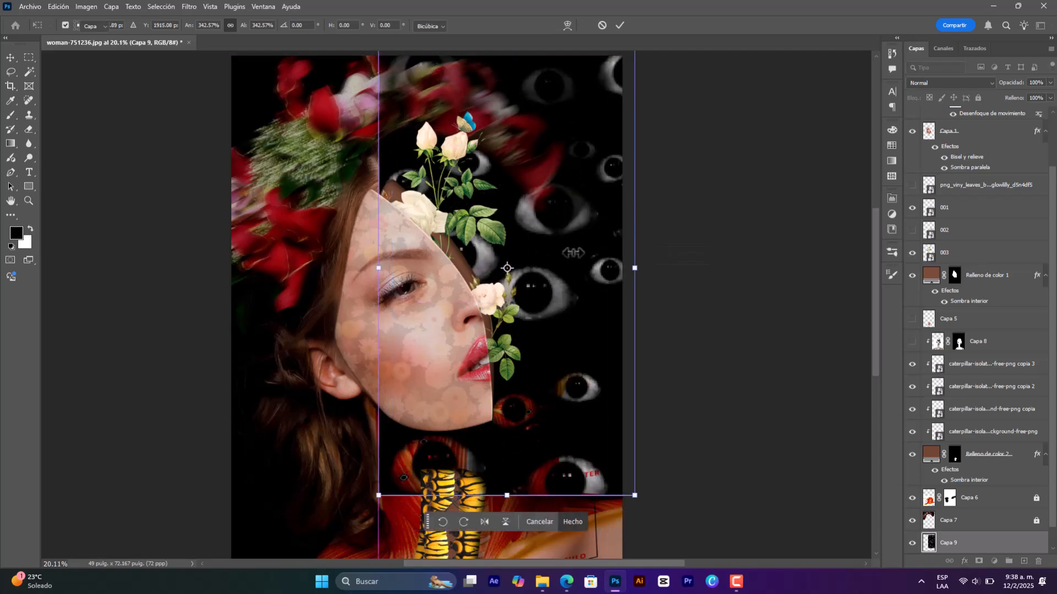
key(Return)
- Set the eyes layer Capa 9 to the Color más claro blend mode with 50% opacity
click(949, 82)
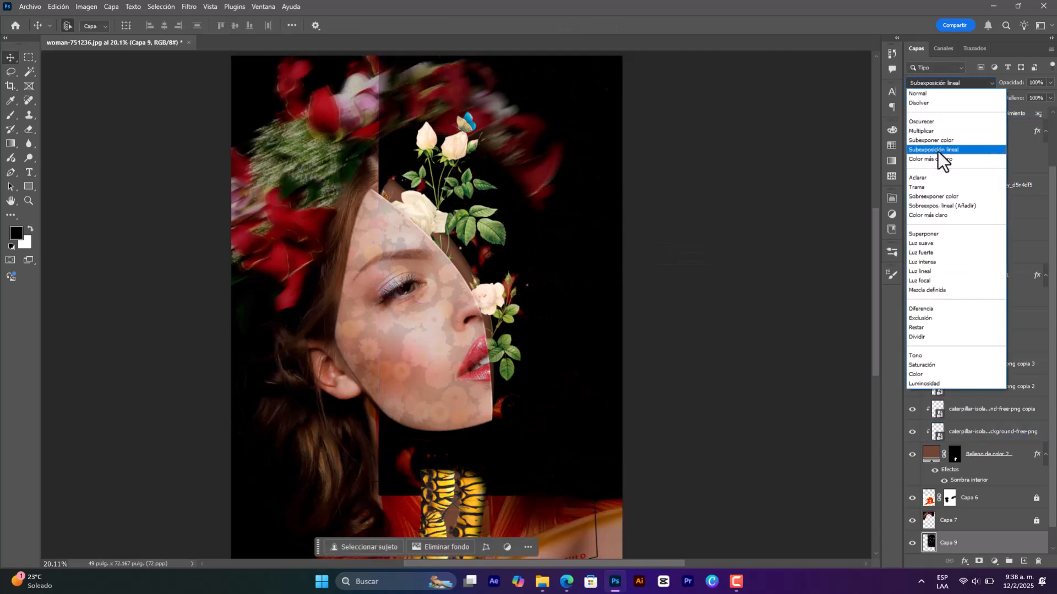
click(933, 215)
click(1050, 82)
drag(1047, 94, 1025, 98)
- Reposition and scale the eyes within the dark background beside the face, and duplicate the layer to the opposite side of the portrait
drag(673, 189, 748, 140)
key(ctrl+t)
drag(774, 240, 660, 240)
drag(607, 274, 629, 399)
key(Return)
alt+drag(575, 247, 161, 269)
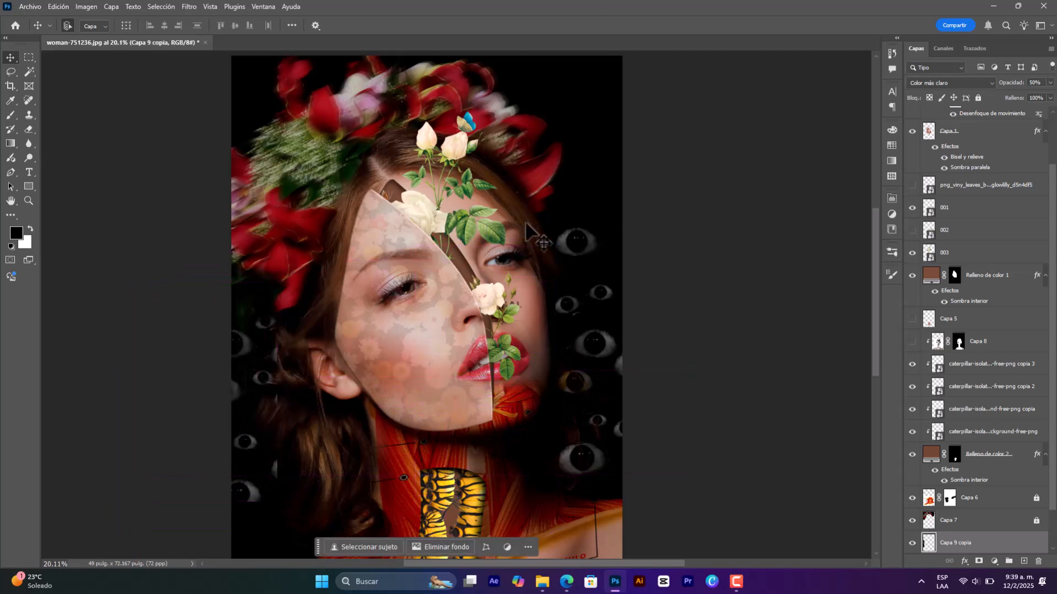
- Add a layer mask to Capa 9 copia and paint out unwanted parts of the eyes with a soft black brush
click(978, 560)
key(b)
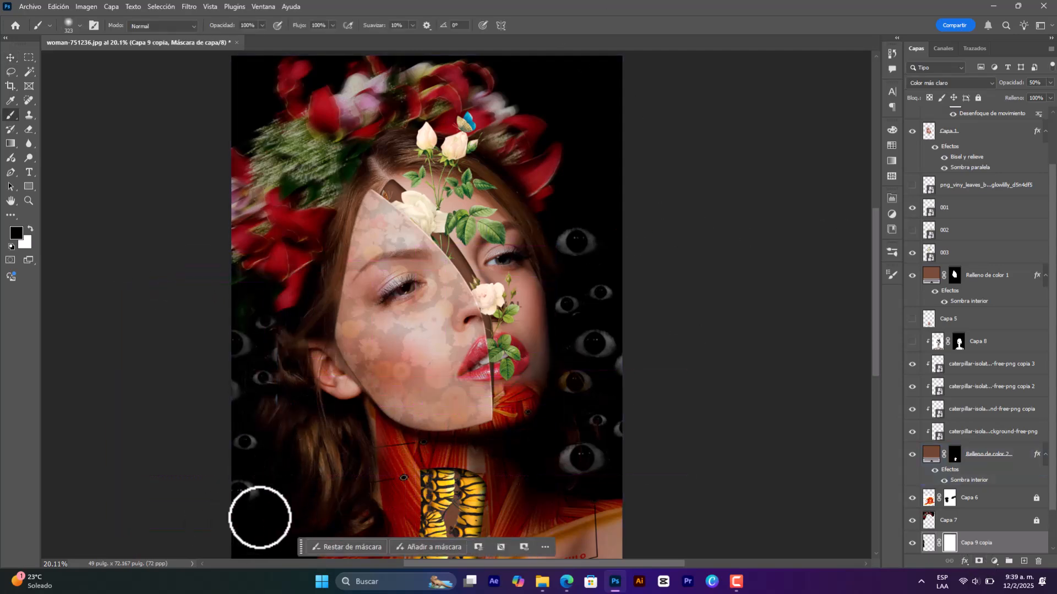
scroll(991, 523, down, 2)
- Mask the unwanted eyes on Capa 9 and lower the opacity of Capa 9 to 24% and Capa 9 copia to 23%
click(985, 520)
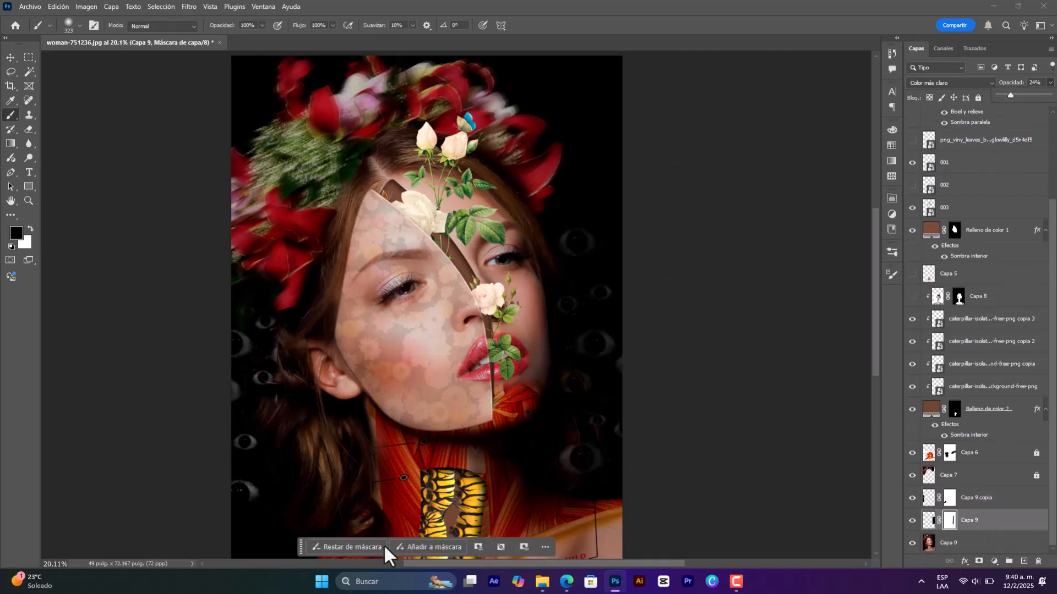
click(928, 498)
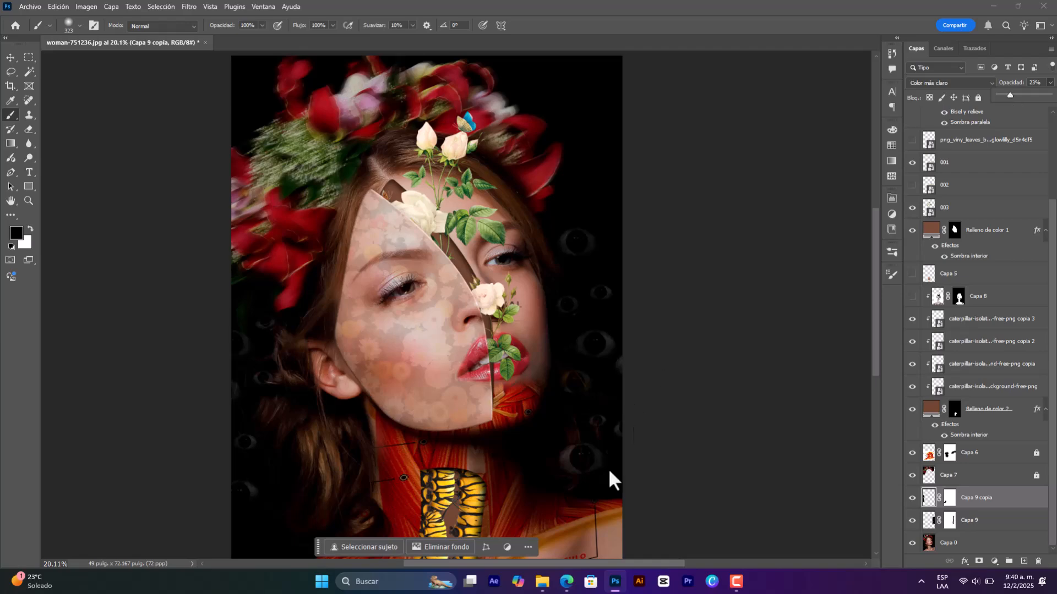
click(949, 520)
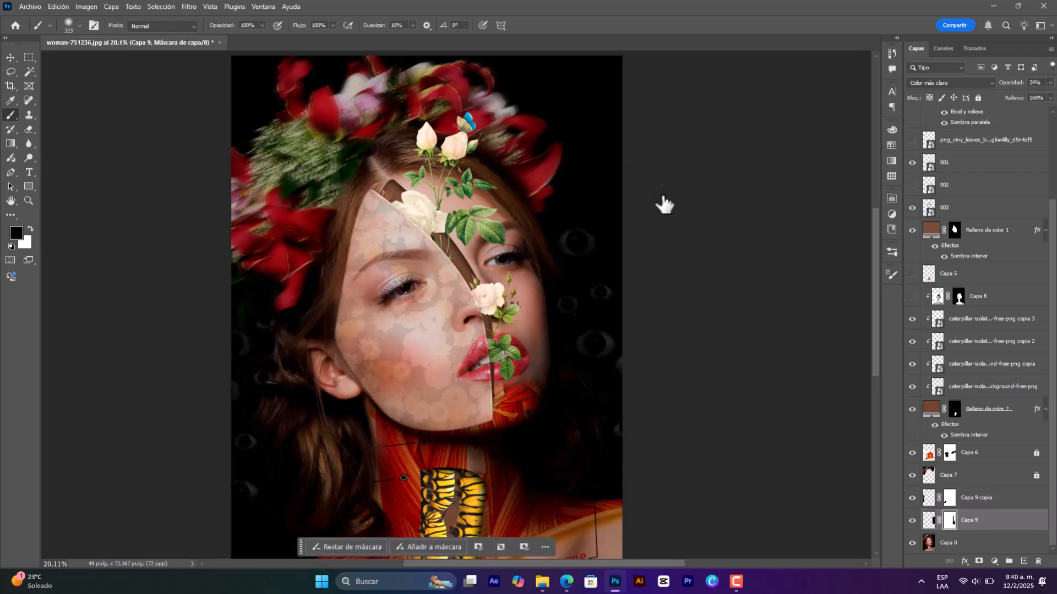
drag(434, 205, 434, 257)
- Switch to the browser, close the downloads list and the eye image page, and search images for "destellos circulares"
click(566, 581)
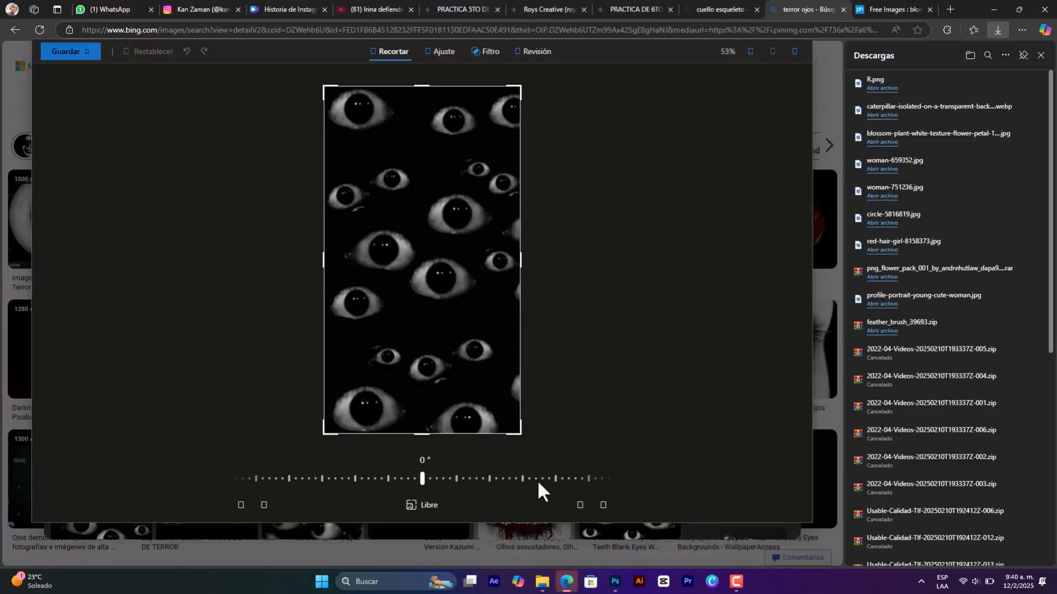
click(1041, 55)
click(16, 29)
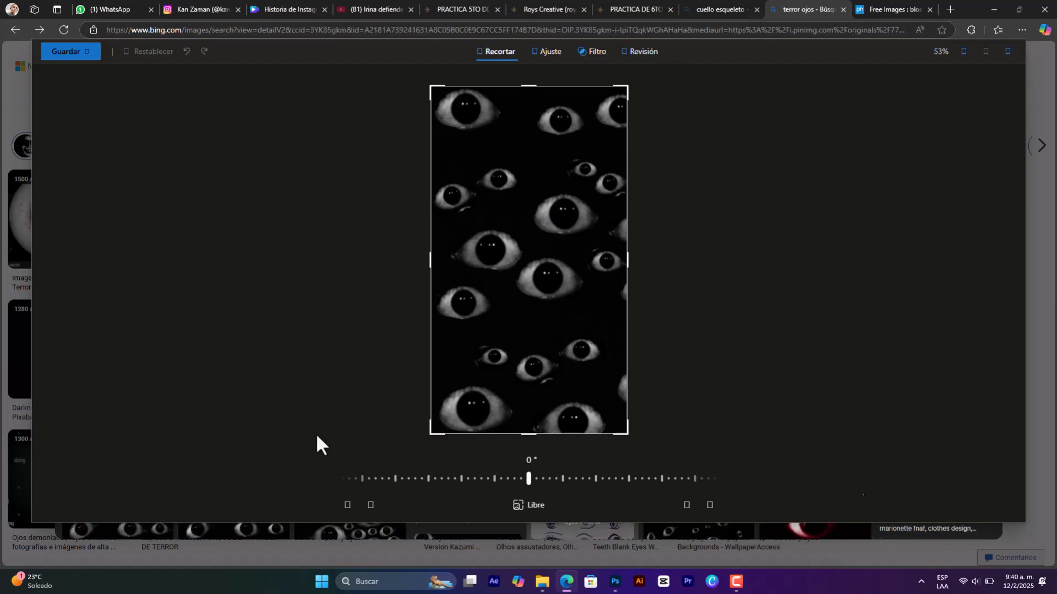
click(842, 9)
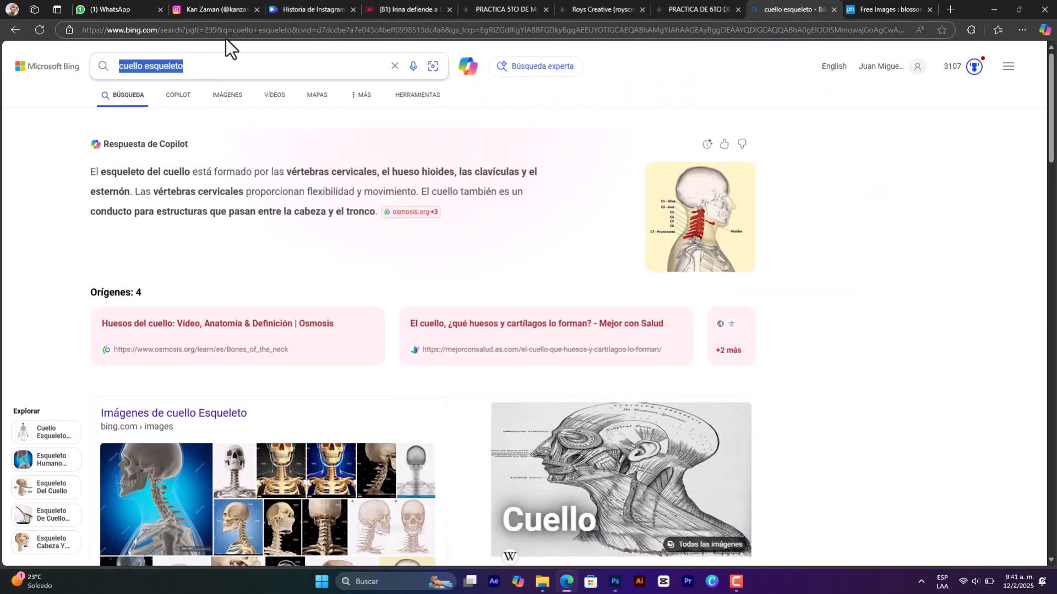
key(BackSpace)
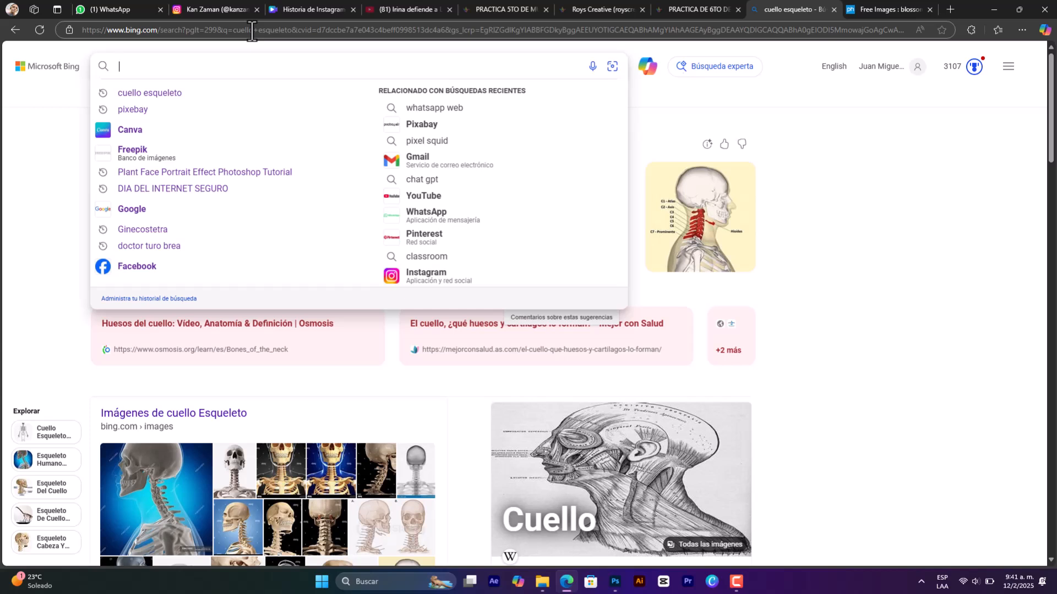
text(destellos circulares)
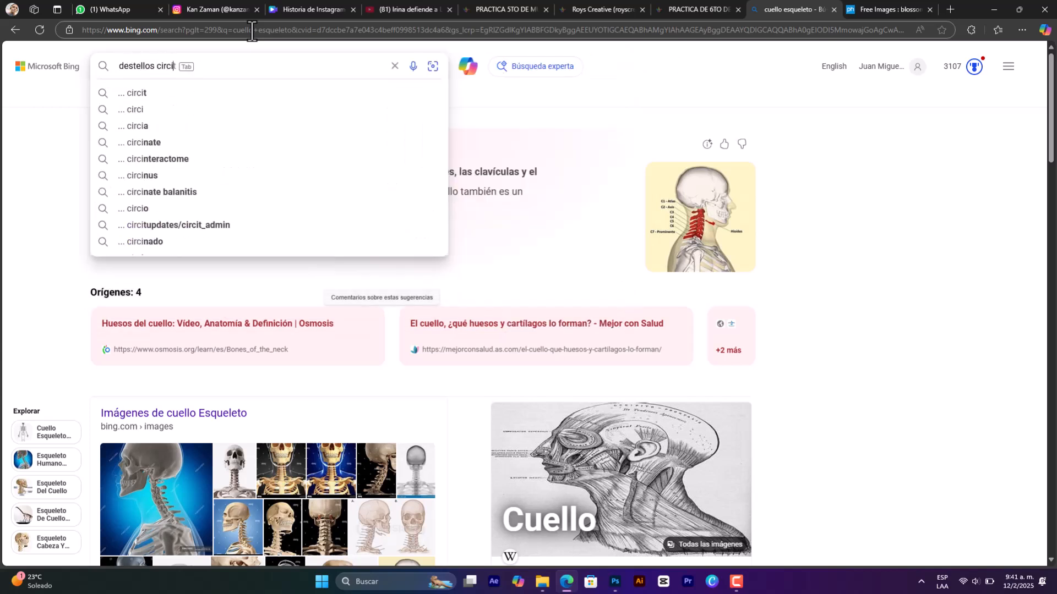
key(Return)
click(227, 96)
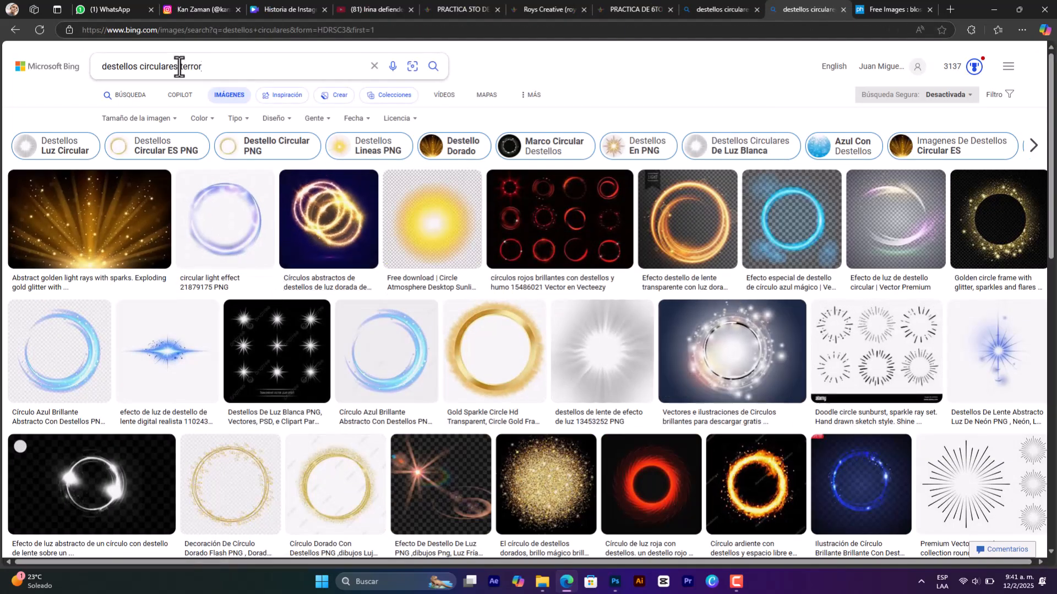
- Search images for "destellos circulares terror" and open the source page of the red spiral light circle
key(Return)
scroll(737, 389, down, 4)
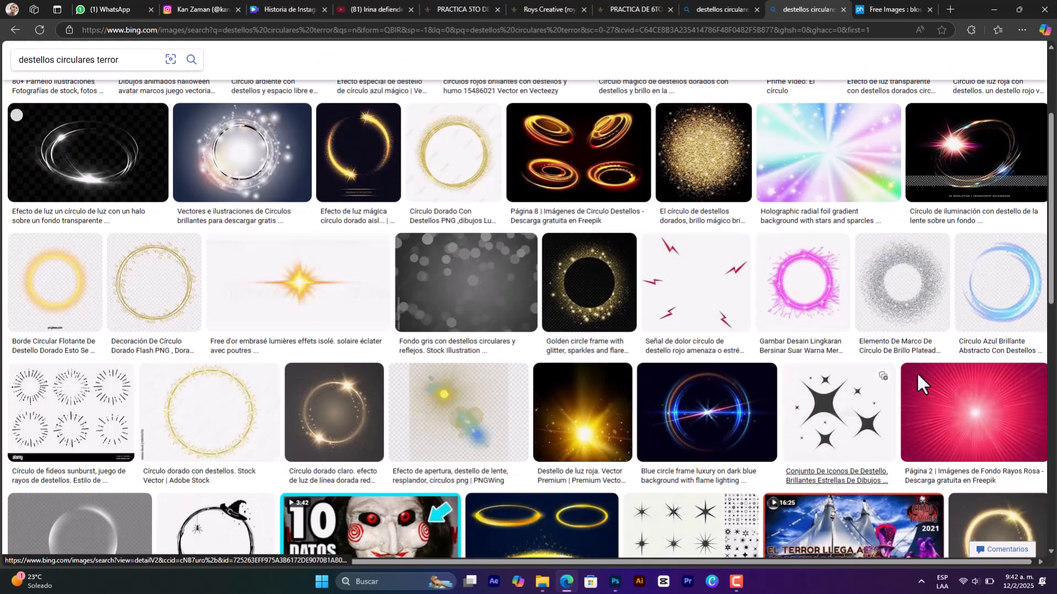
scroll(737, 389, down, 12)
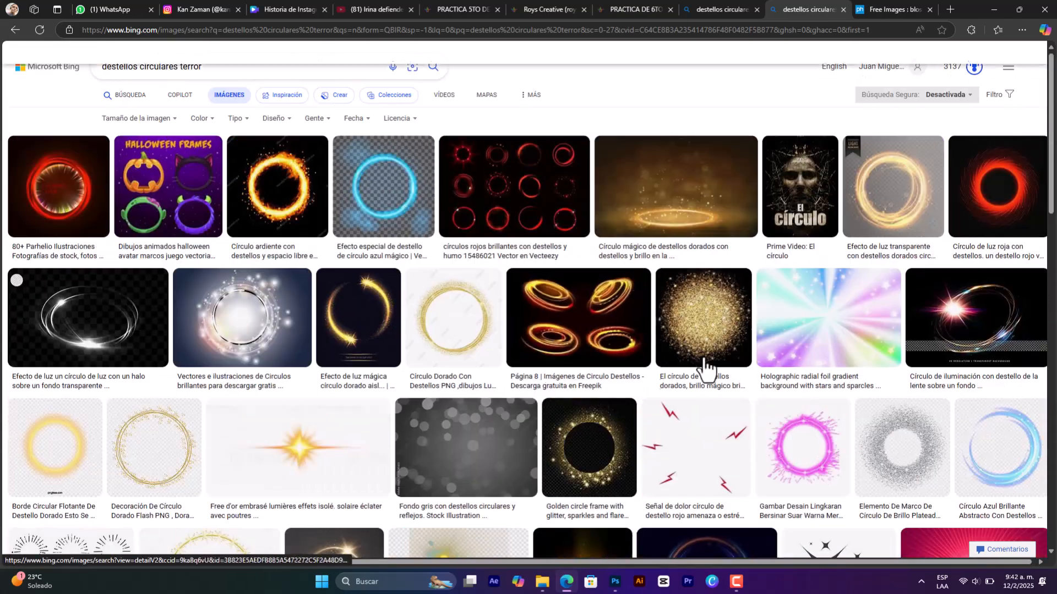
click(1018, 198)
right_click(457, 229)
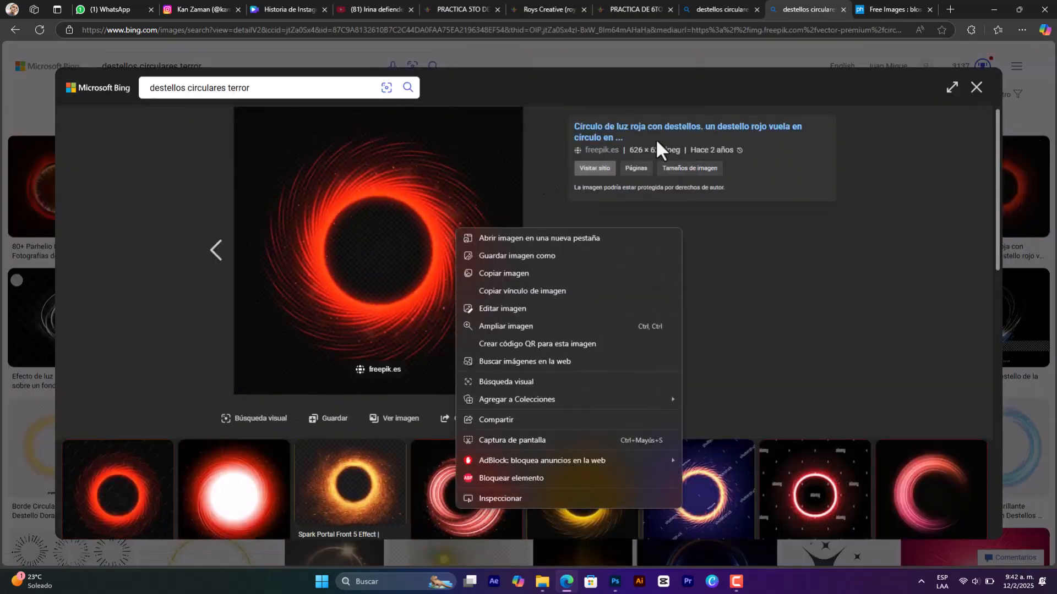
click(592, 167)
- Pick the glowing red circle with a white centre from the related images and copy it
click(760, 7)
scroll(264, 259, down, 4)
click(264, 259)
right_click(408, 259)
click(465, 306)
- Switch to Photoshop, paste the red light circle, and fit it over the head with its layer above Capa 6
key(alt+Tab)
scroll(522, 206, down, 2)
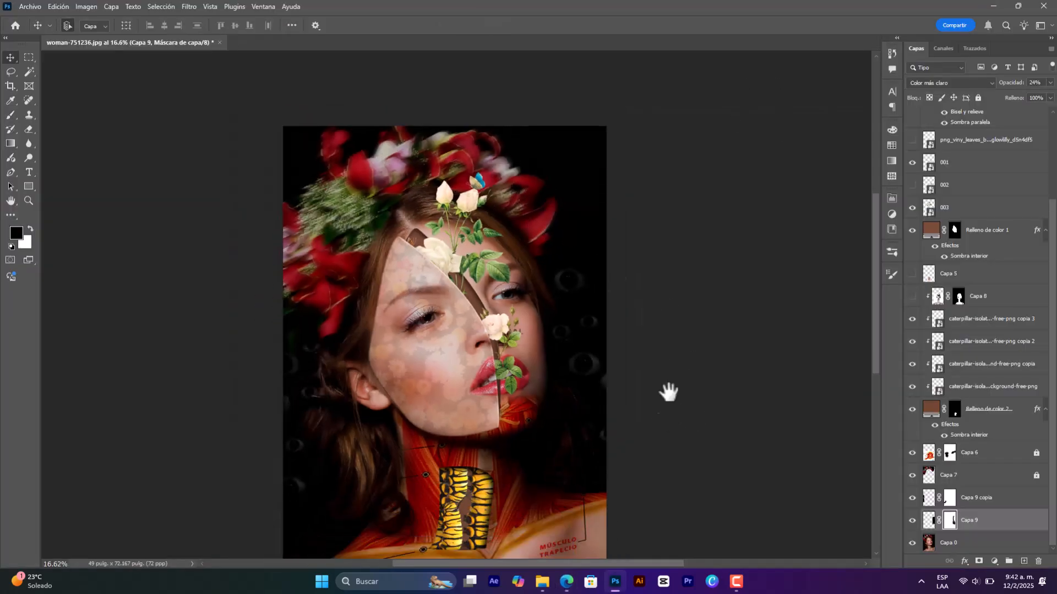
drag(662, 422, 671, 367)
mouse_move(634, 558)
mouse_down()
mouse_move(639, 526)
mouse_move(637, 575)
mouse_up()
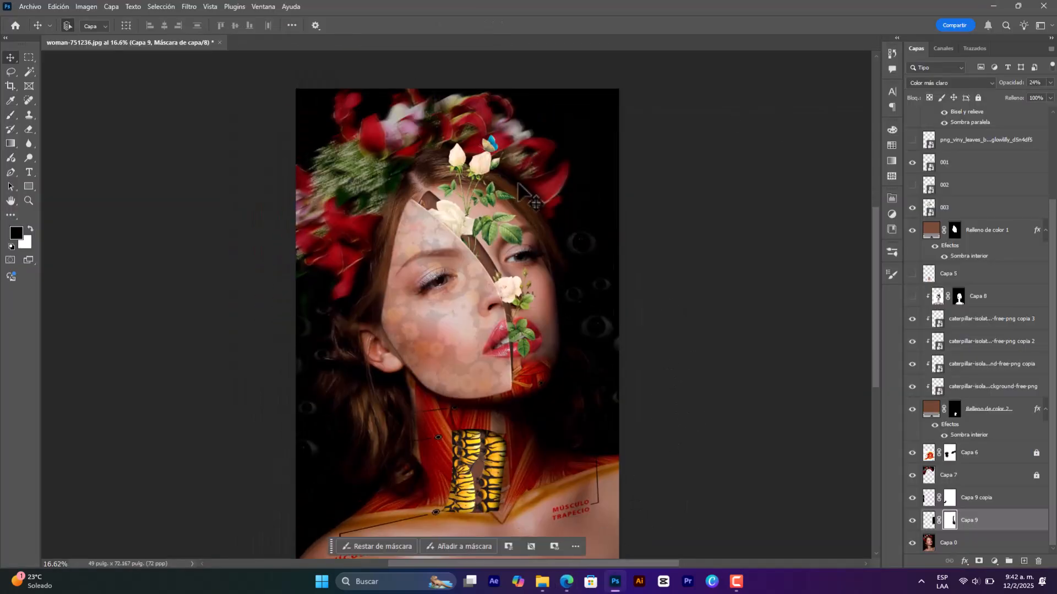
click(532, 157)
key(ctrl+v)
key(ctrl+t)
drag(457, 283, 484, 83)
key(Return)
drag(1007, 545, 976, 429)
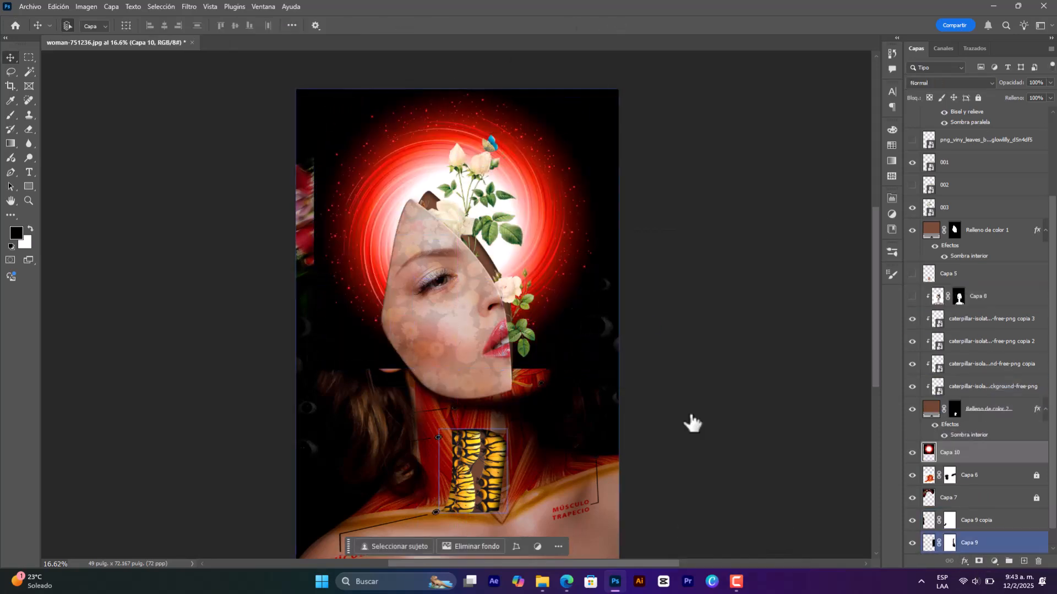
drag(536, 183, 517, 170)
- Set Capa 10 to the Aclarar blend mode at 100% opacity and move it above Capa 8 in the layer stack
click(948, 83)
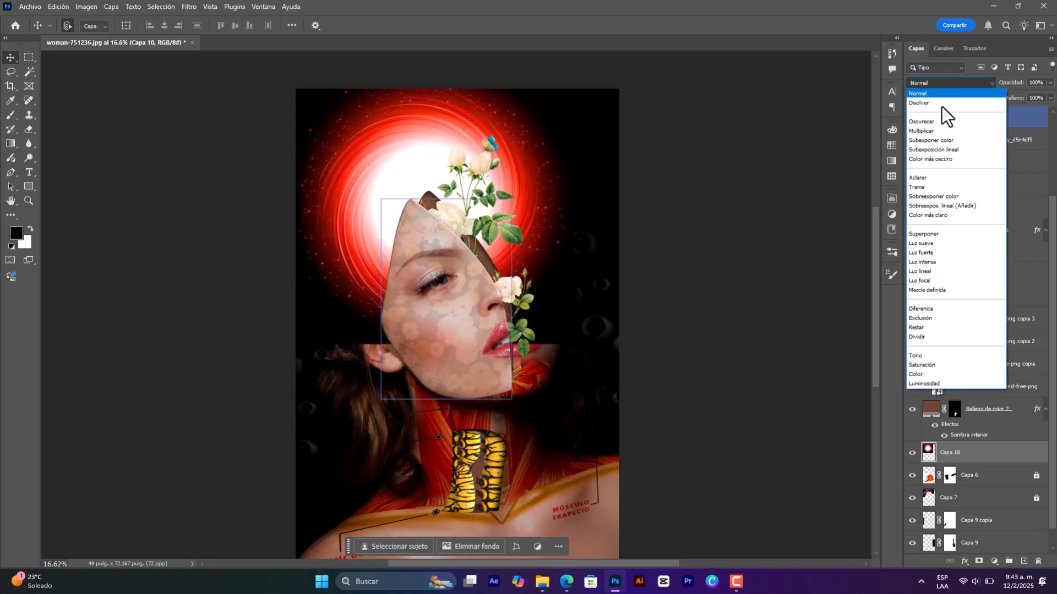
click(941, 181)
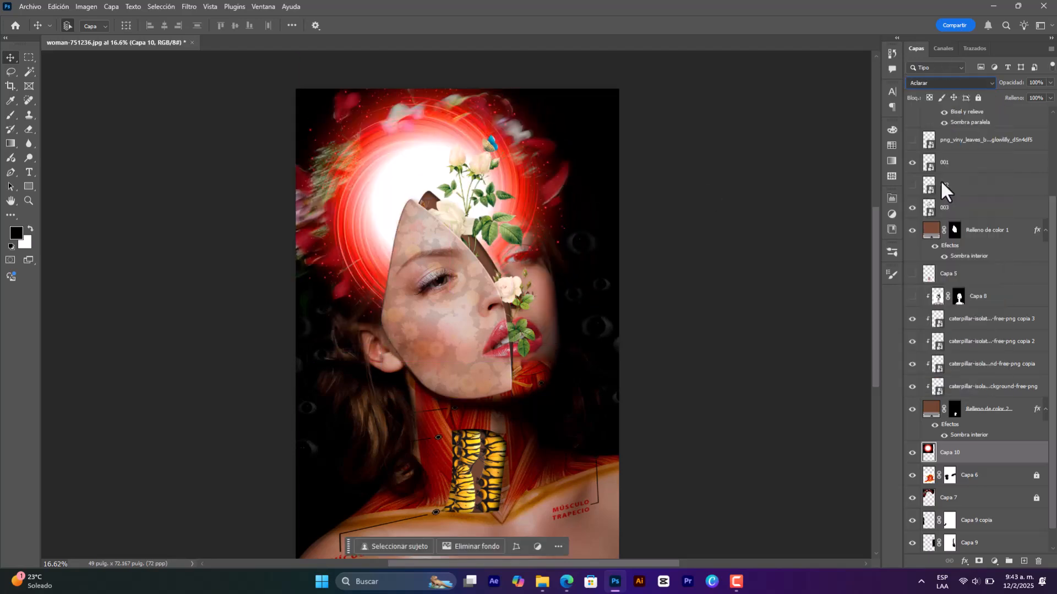
click(1050, 83)
drag(1038, 95, 1053, 98)
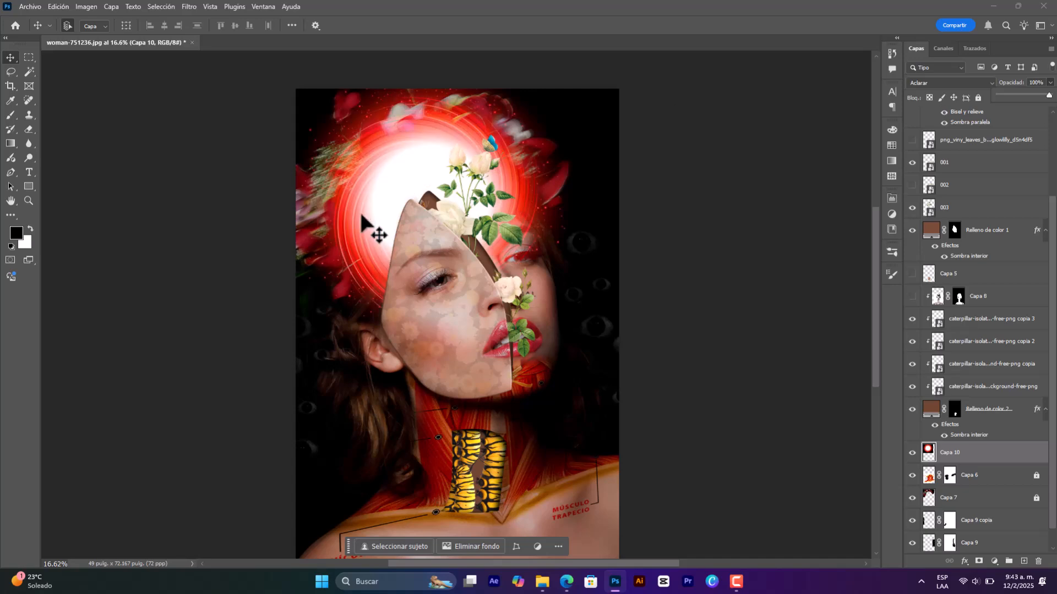
drag(992, 450, 973, 287)
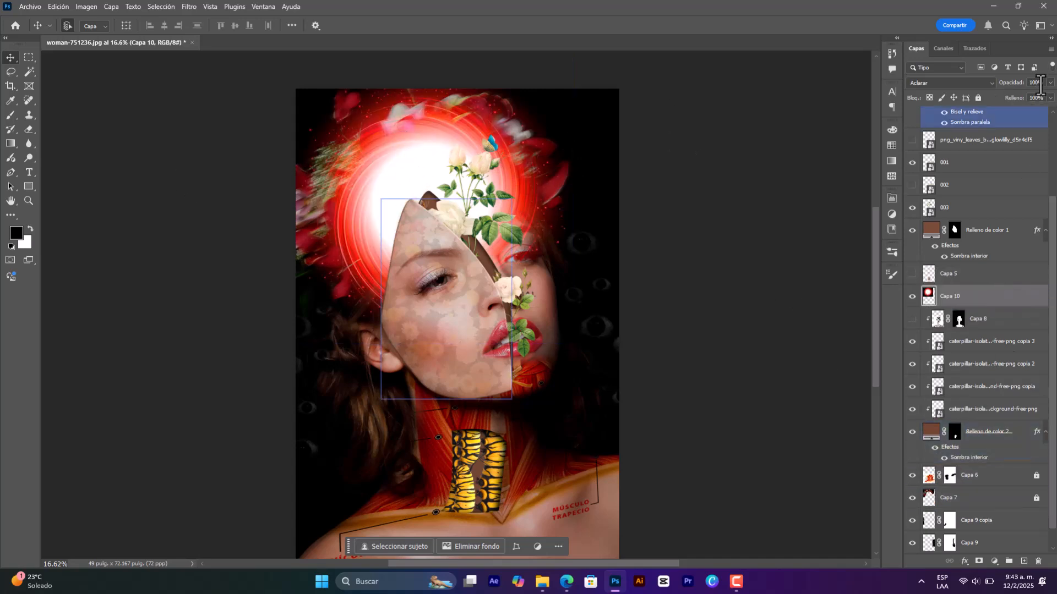
drag(1034, 92, 1051, 95)
- Shift the red halo behind the head, add a layer mask, and paint it out over the flowers and forehead with a soft black brush
mouse_move(373, 170)
mouse_down()
mouse_move(394, 160)
mouse_move(397, 190)
mouse_move(419, 175)
mouse_move(427, 137)
mouse_move(345, 155)
mouse_move(424, 106)
mouse_move(452, 190)
mouse_move(466, 192)
mouse_move(488, 121)
mouse_move(498, 151)
mouse_move(432, 174)
mouse_up()
click(978, 561)
key(b)
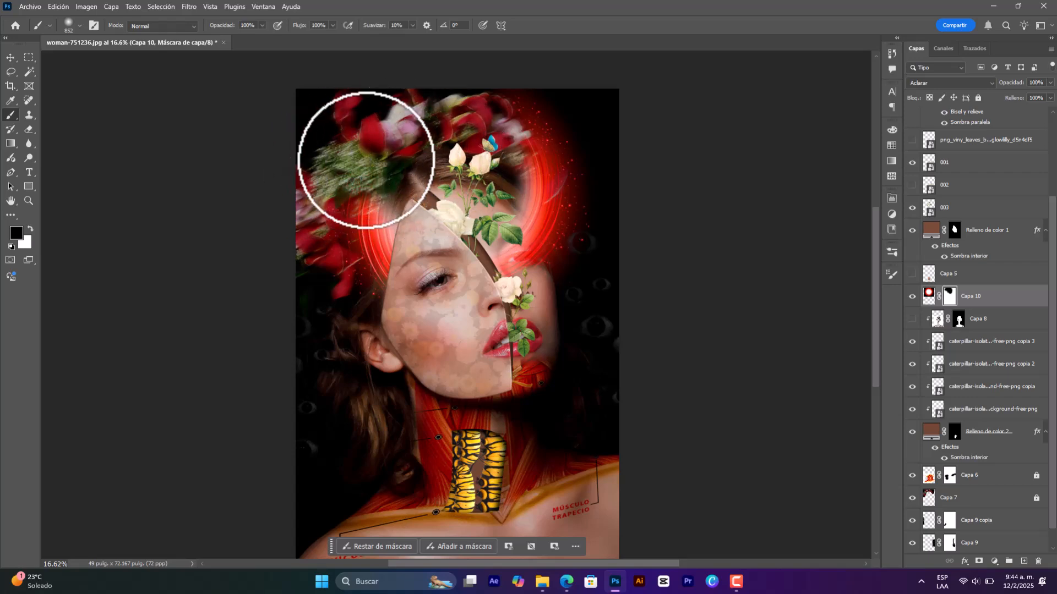
drag(362, 162, 570, 102)
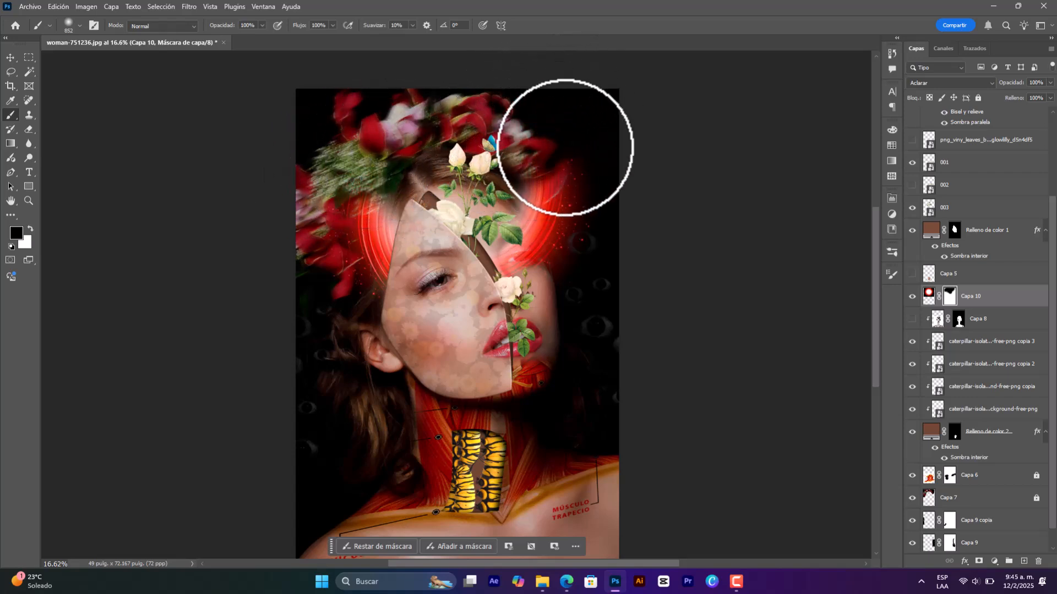
drag(544, 174, 580, 151)
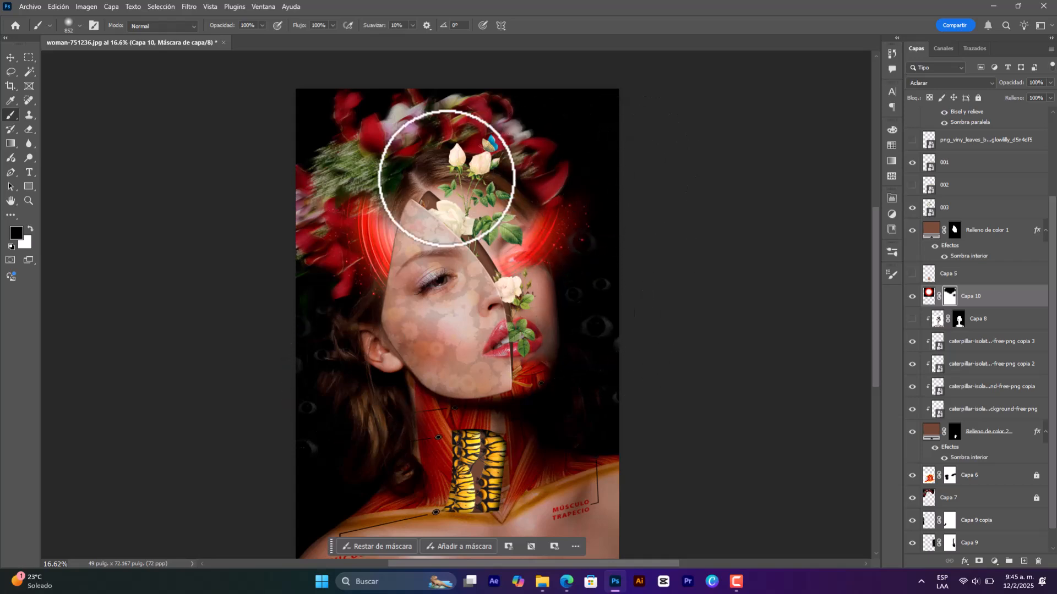
scroll(559, 210, down, 1)
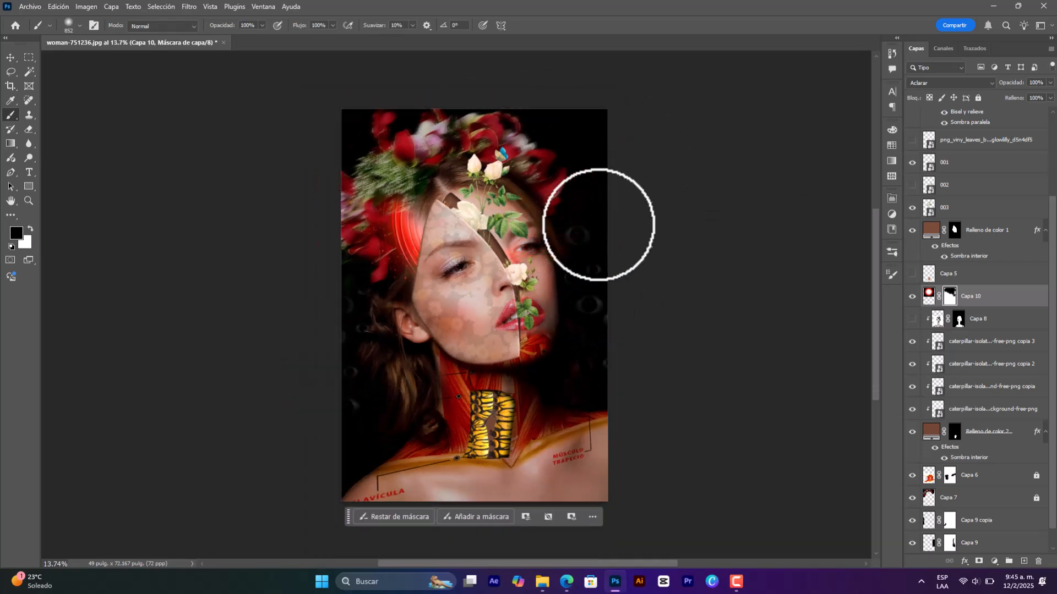
scroll(553, 209, up, 1)
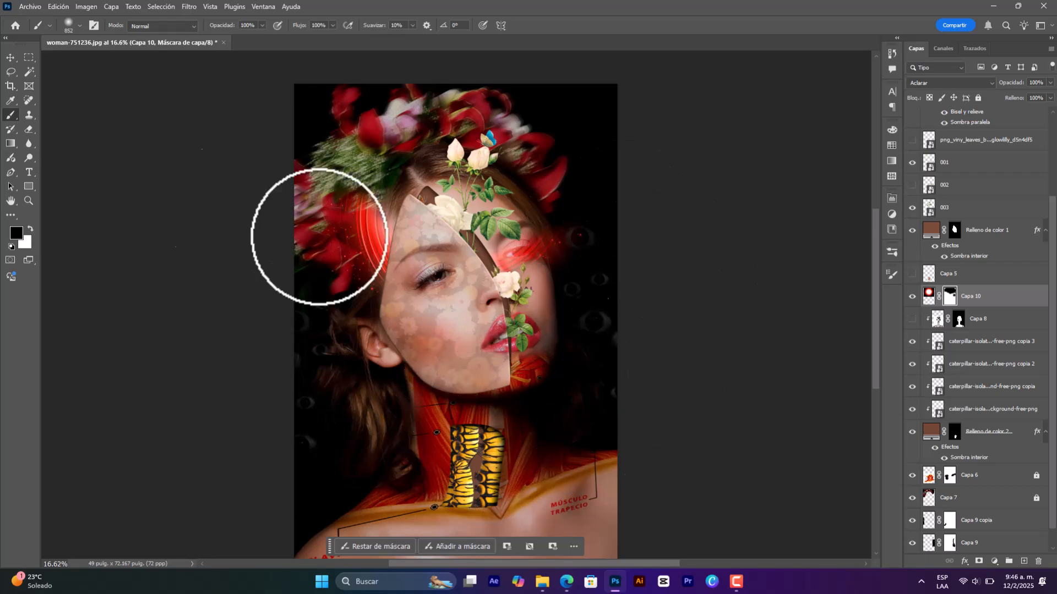
- Unlock Capa 7 and lower its opacity to bring back sharper detail in the flower crown
key(v)
scroll(982, 490, down, 1)
click(974, 476)
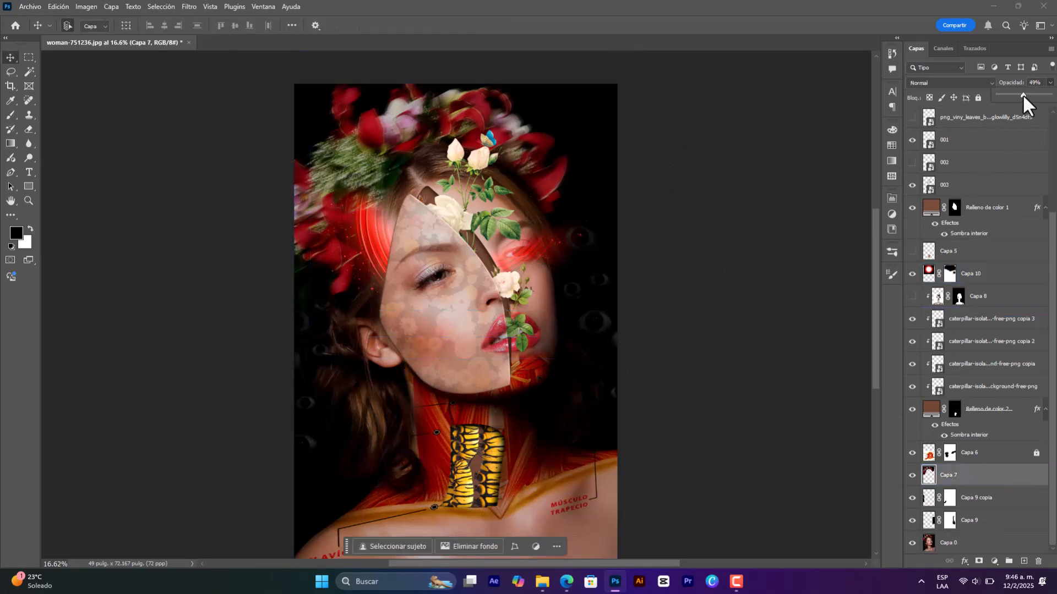
click(741, 373)
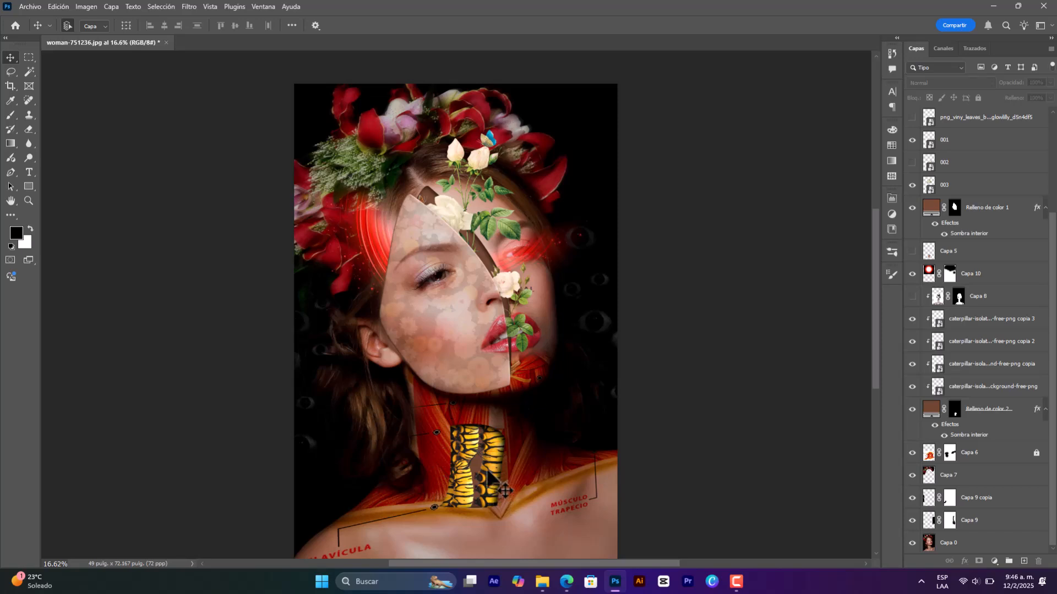
- Select a caterpillar in the neck opening and reposition it with Free Transform
click(491, 480)
key(ctrl+t)
drag(487, 480, 490, 358)
key(Return)
- Duplicate the caterpillars and arrange the copies to fill the remaining gaps in the neck opening
scroll(484, 468, up, 3)
drag(457, 497, 455, 519)
alt+drag(463, 488, 454, 396)
ctrl+drag(462, 474, 466, 440)
drag(501, 495, 504, 484)
drag(461, 451, 481, 436)
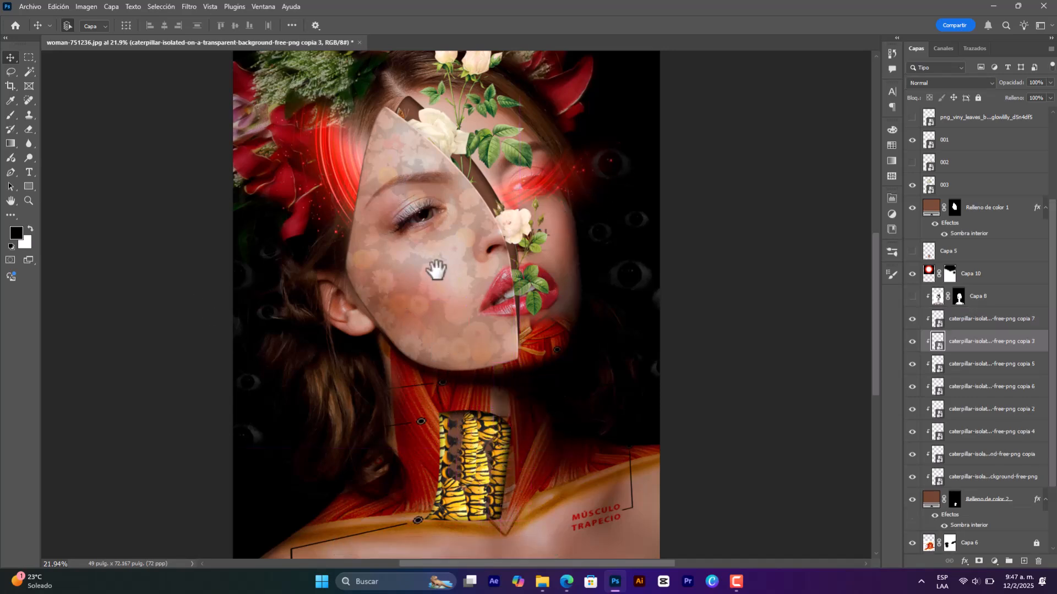
drag(436, 274, 418, 196)
drag(448, 299, 466, 341)
click(766, 320)
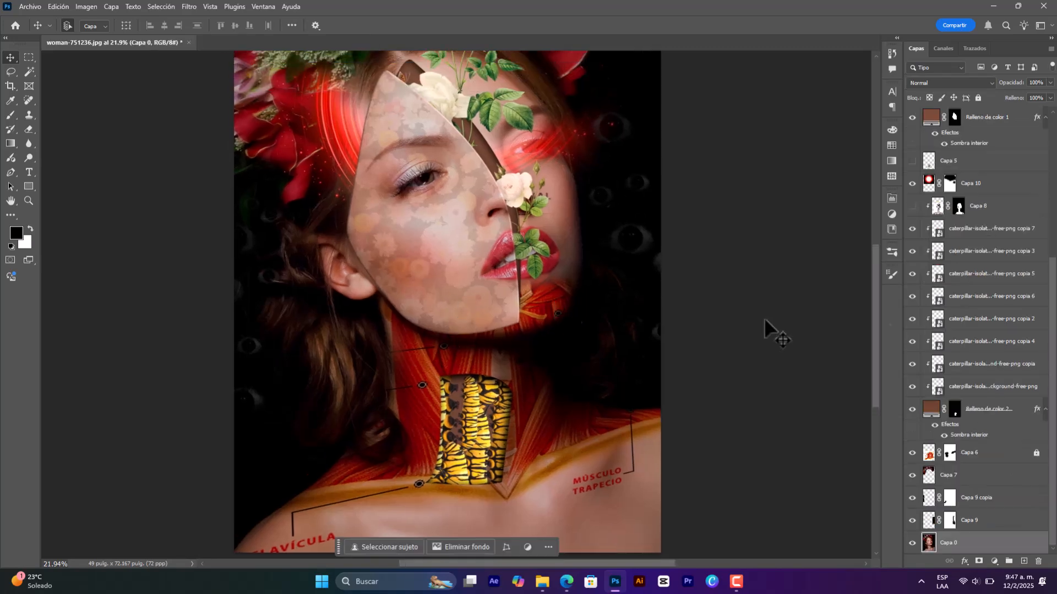
- Unlock Capa 6 and refine its layer mask around the chin with a smaller soft white brush
click(1037, 453)
click(949, 453)
key(b)
alt+right_click(573, 246)
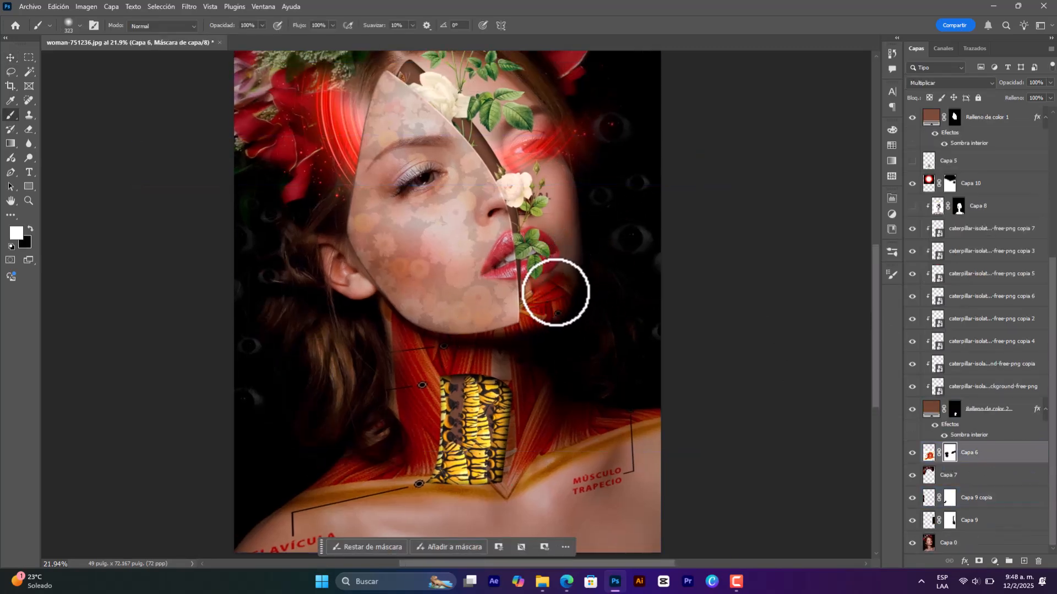
key(v)
- Apply a drop shadow to the 003 flower layer and adjust the shadow's opacity and size
drag(417, 270, 398, 350)
drag(465, 103, 461, 155)
click(461, 156)
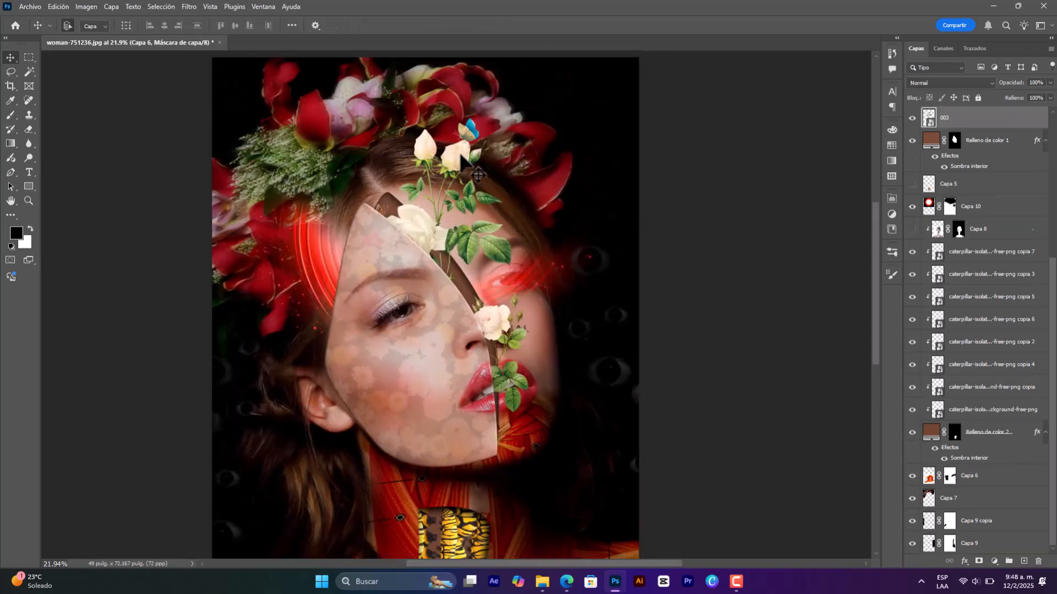
click(964, 561)
click(971, 552)
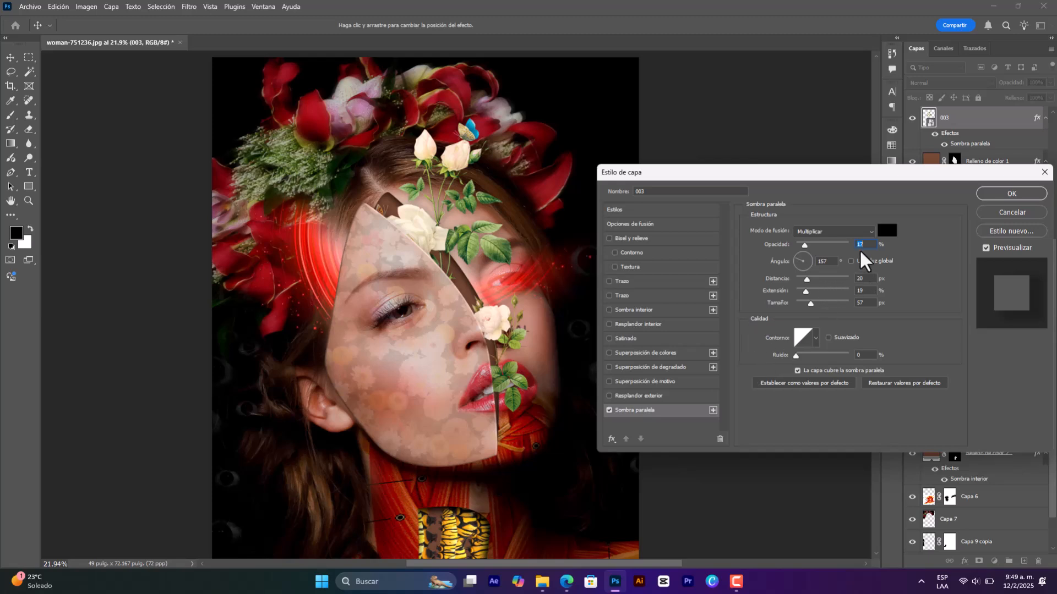
drag(804, 244, 816, 244)
drag(810, 303, 828, 244)
drag(807, 304, 798, 303)
click(1012, 193)
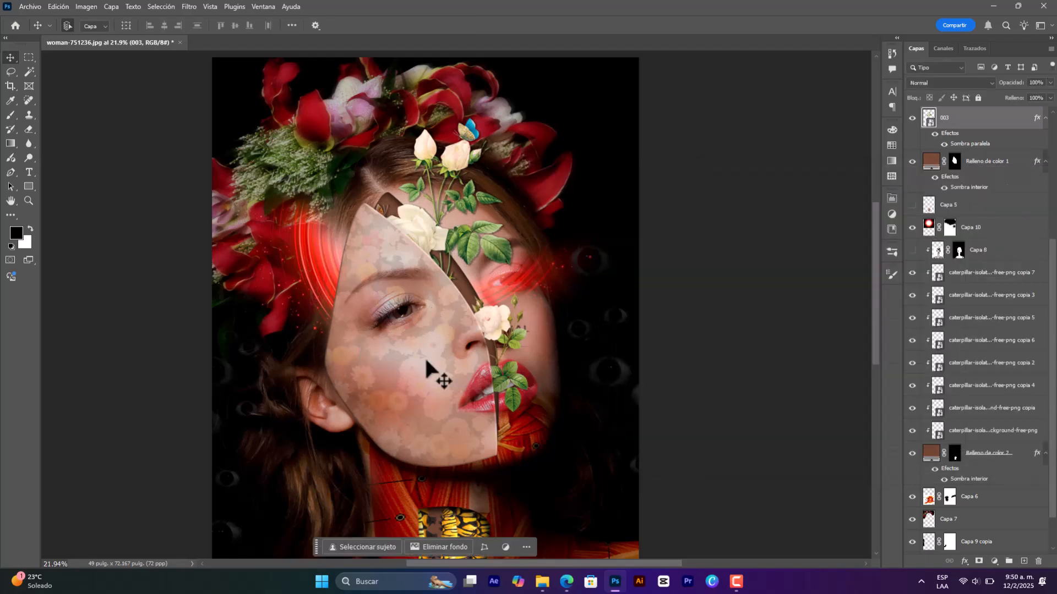
- Rotate the red halo on Capa 10 by 12.81° and shift it across the head
scroll(552, 334, down, 1)
drag(547, 457, 550, 308)
drag(526, 267, 546, 379)
click(364, 230)
key(ctrl+t)
drag(696, 174, 678, 227)
drag(362, 214, 376, 223)
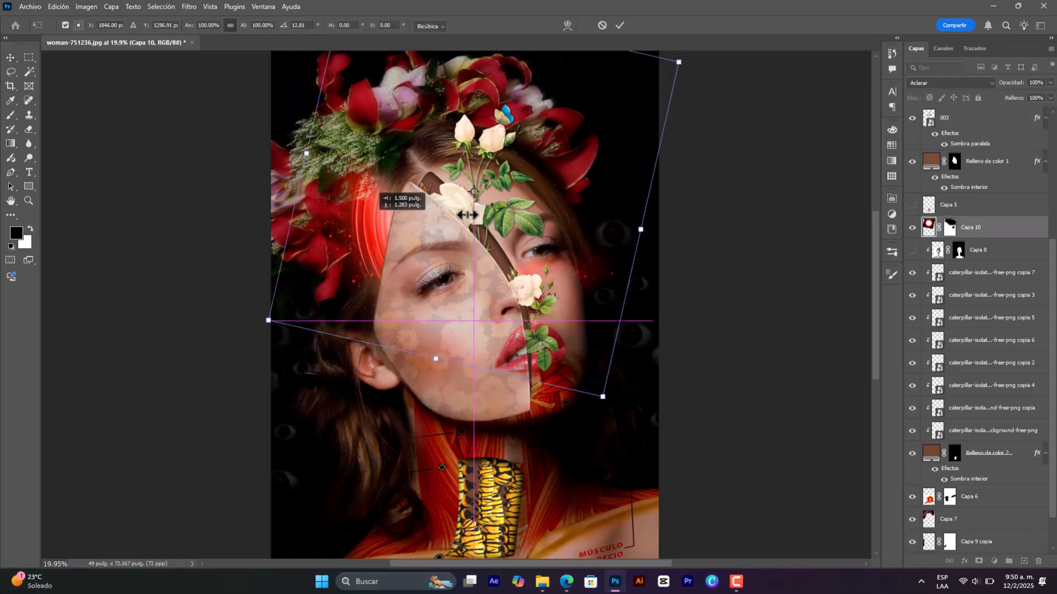
key(Return)
- Refine the Capa 10 mask with white and black brushing to reveal the halo beside the uncovered eye
click(949, 228)
key(b)
key(x)
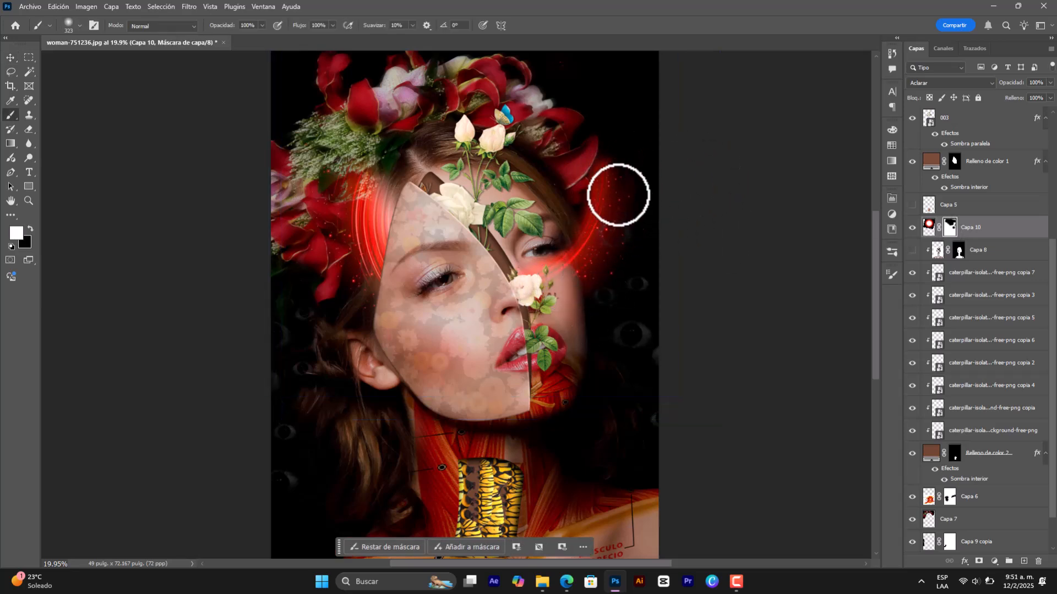
scroll(610, 157, up, 2)
key(x)
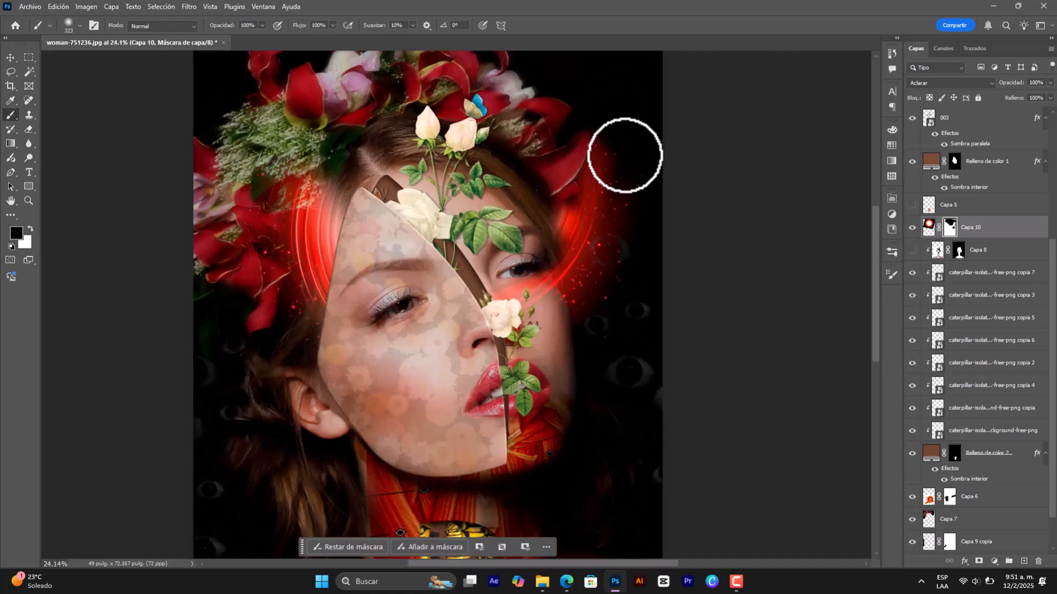
key(v)
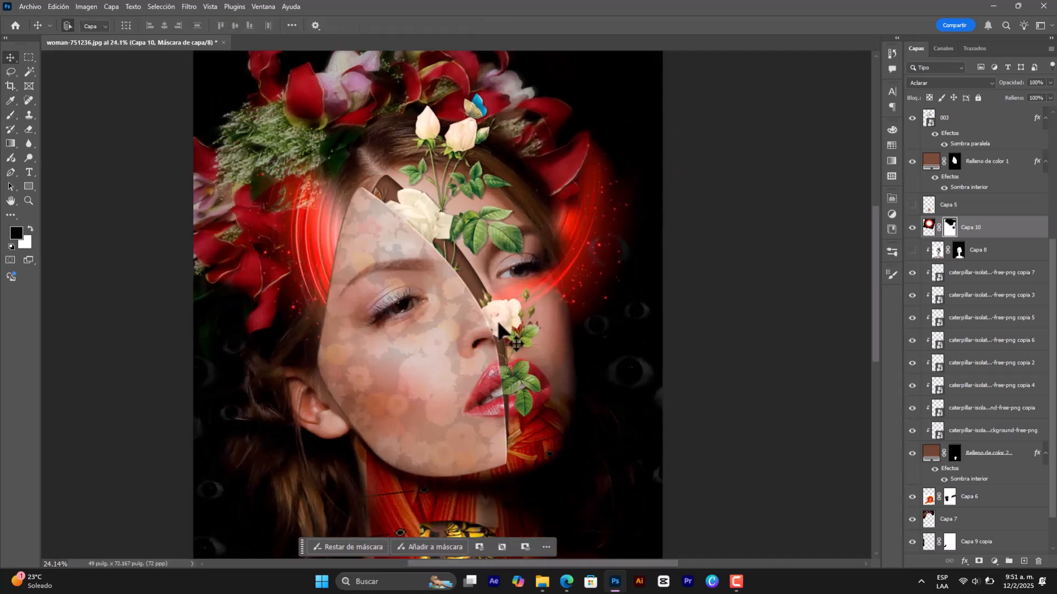
- Switch to the browser, close the open image preview, and search images for "mariposa" filtered to transparent backgrounds
click(571, 584)
click(740, 10)
click(897, 9)
click(738, 5)
click(976, 87)
drag(220, 66, 3, 33)
text(mariposa)
key(Return)
click(229, 118)
click(249, 223)
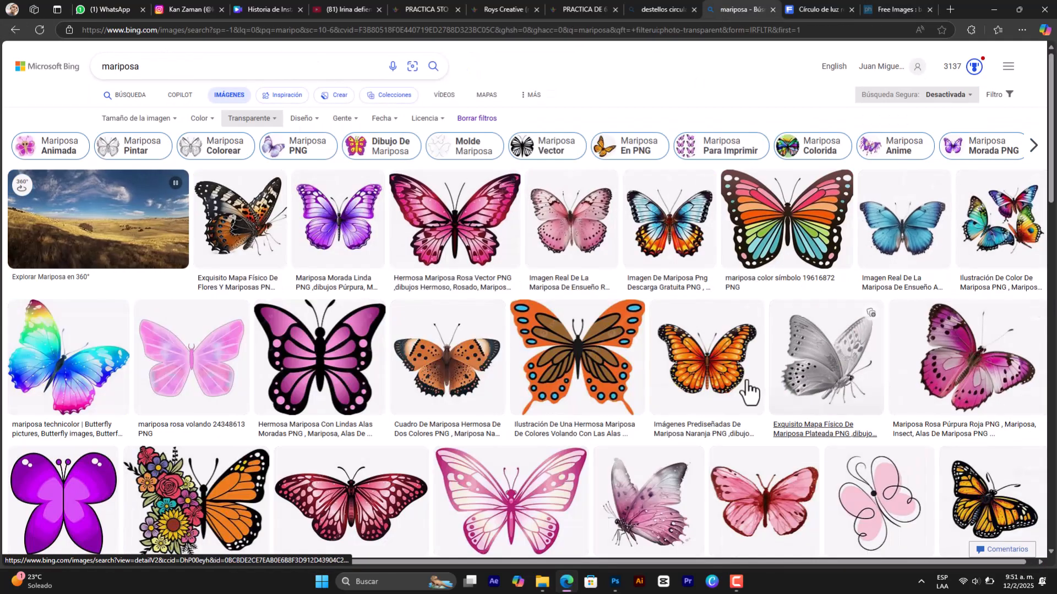
- Browse the butterfly images and refine the search to "mariposa terror"
scroll(456, 399, down, 3)
scroll(330, 248, up, 3)
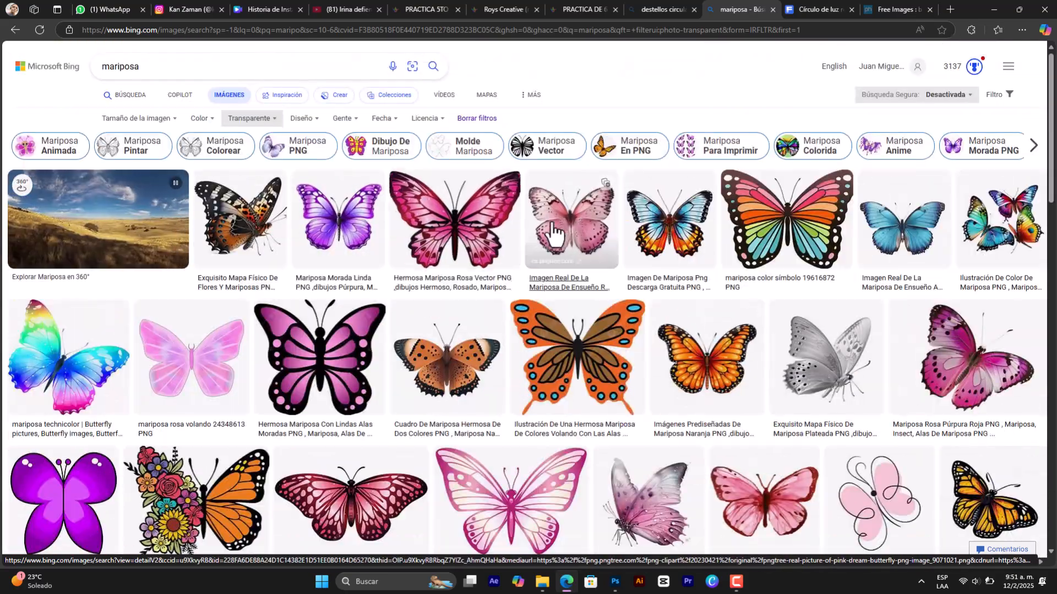
scroll(432, 327, down, 7)
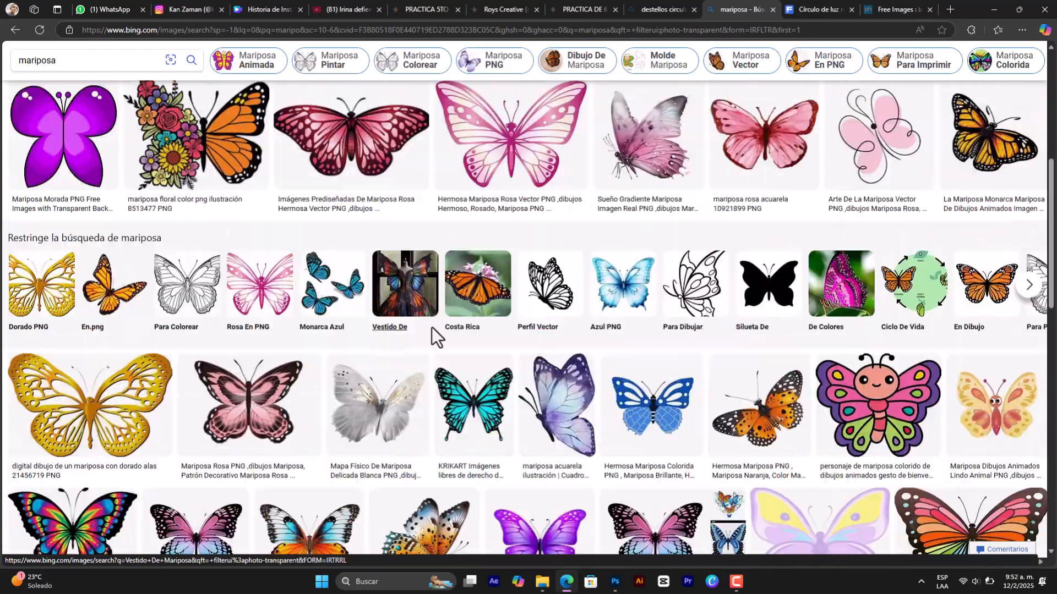
click(146, 64)
text(terror)
key(Return)
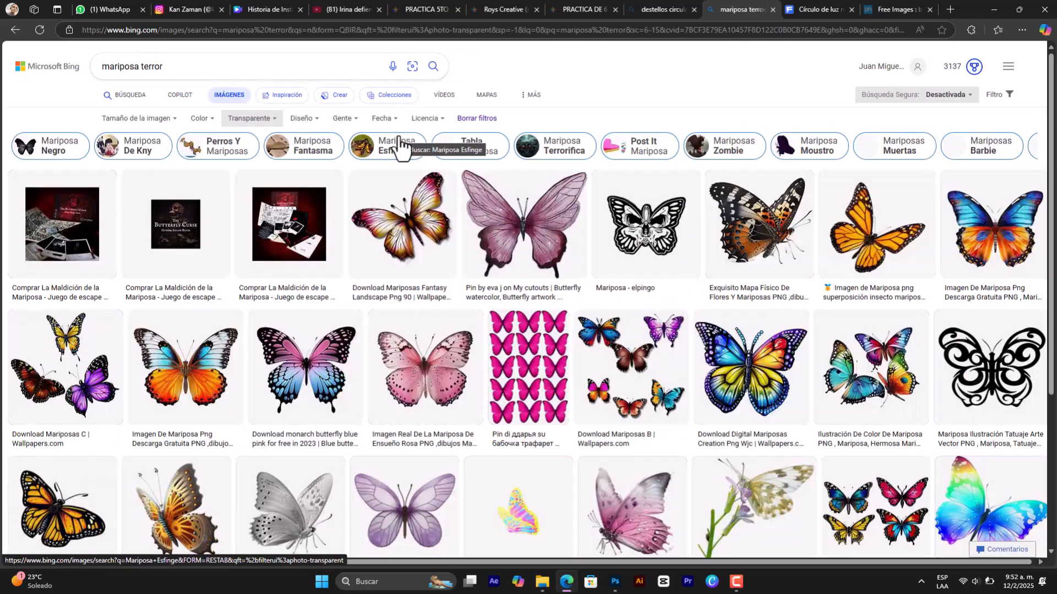
- Preview the orange 3D butterfly, close it, and open the silver butterfly's source page on Pngtree
scroll(182, 386, down, 3)
click(176, 341)
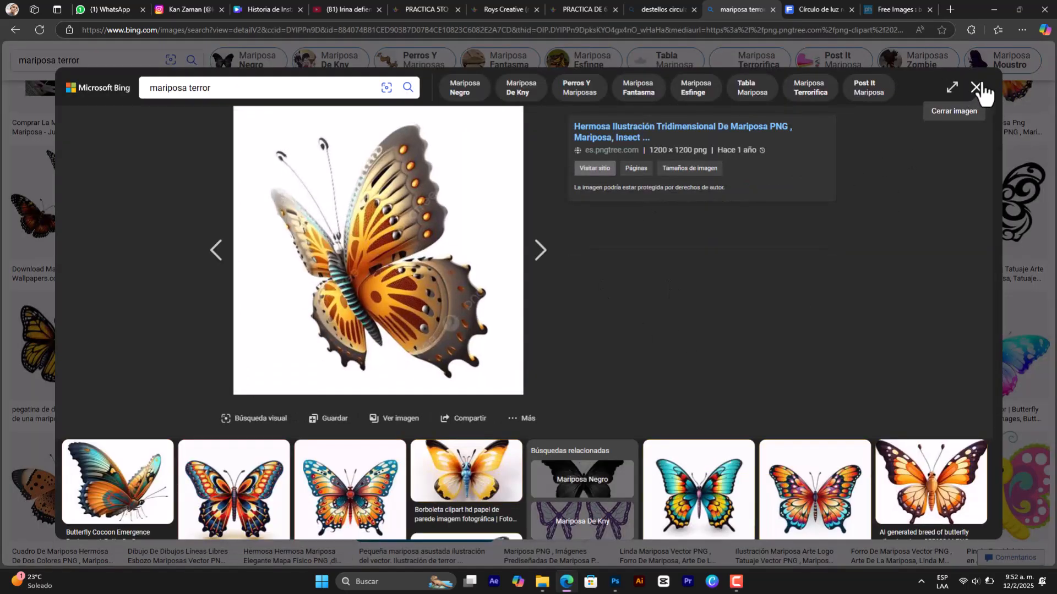
click(976, 87)
click(585, 300)
click(776, 128)
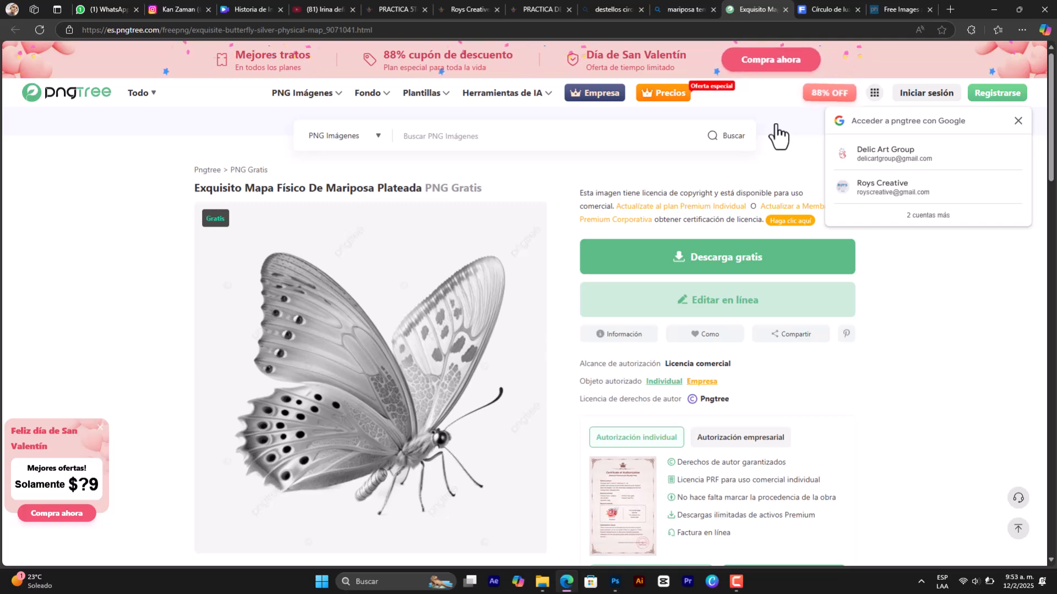
- Request the free download of the silver butterfly and sign in to Pngtree with a Google account
click(754, 257)
click(524, 217)
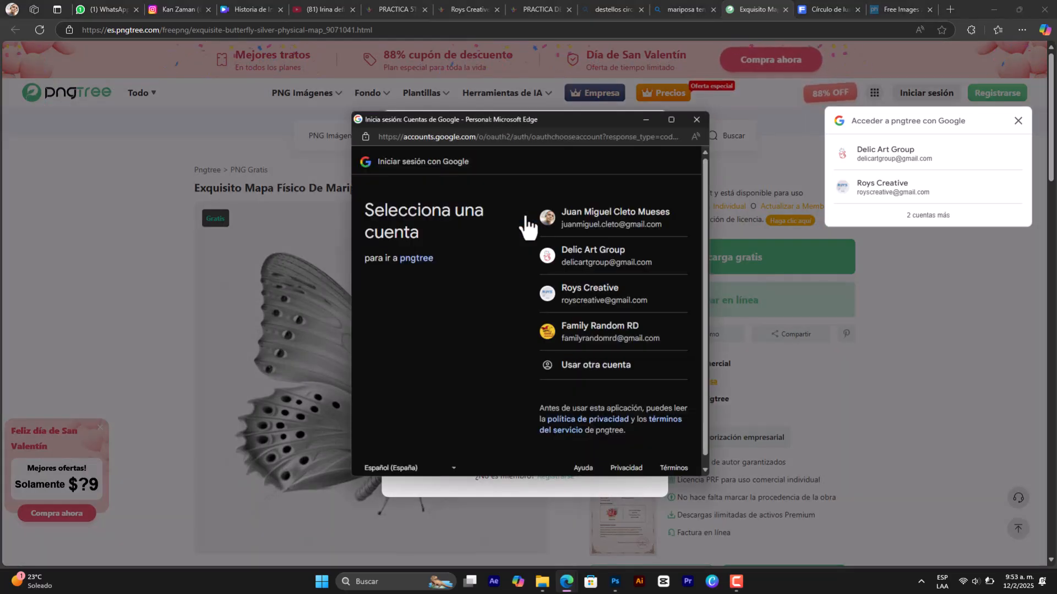
click(603, 214)
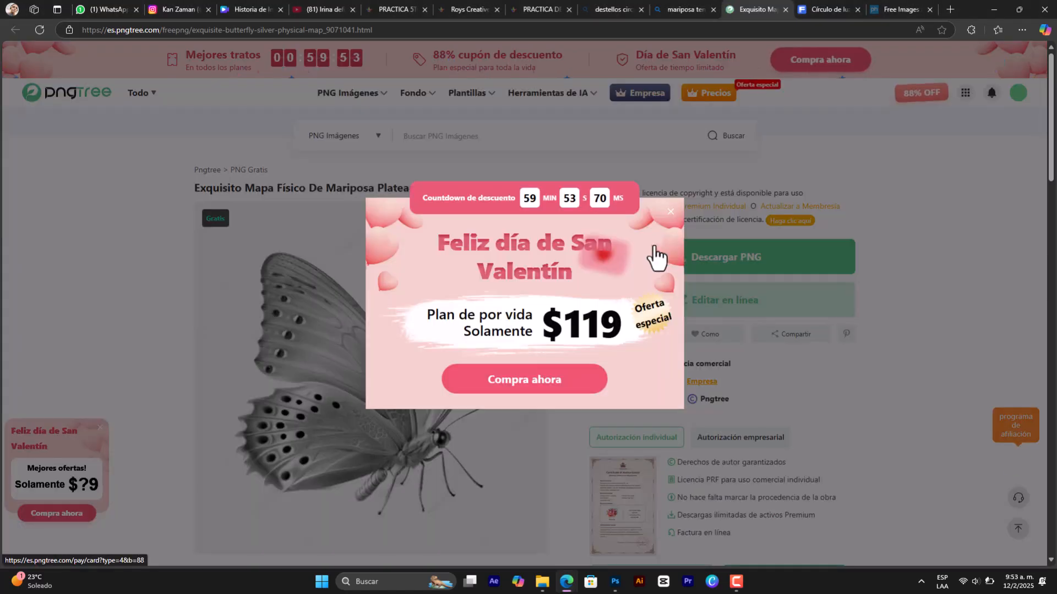
- Download the silver butterfly PNG from Pngtree
click(738, 256)
click(353, 270)
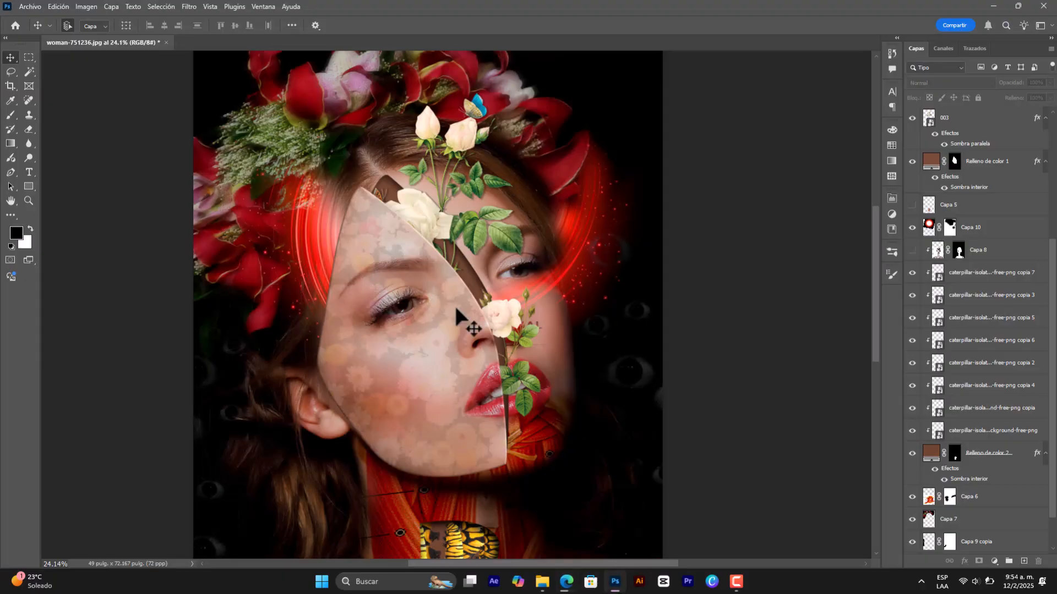
- In Photoshop, nudge the caterpillar copia 5 layer inside the neck opening and apply Motion Blur at a 26° angle and 31 pixels
scroll(626, 304, down, 3)
drag(568, 498, 570, 369)
ctrl+click(505, 389)
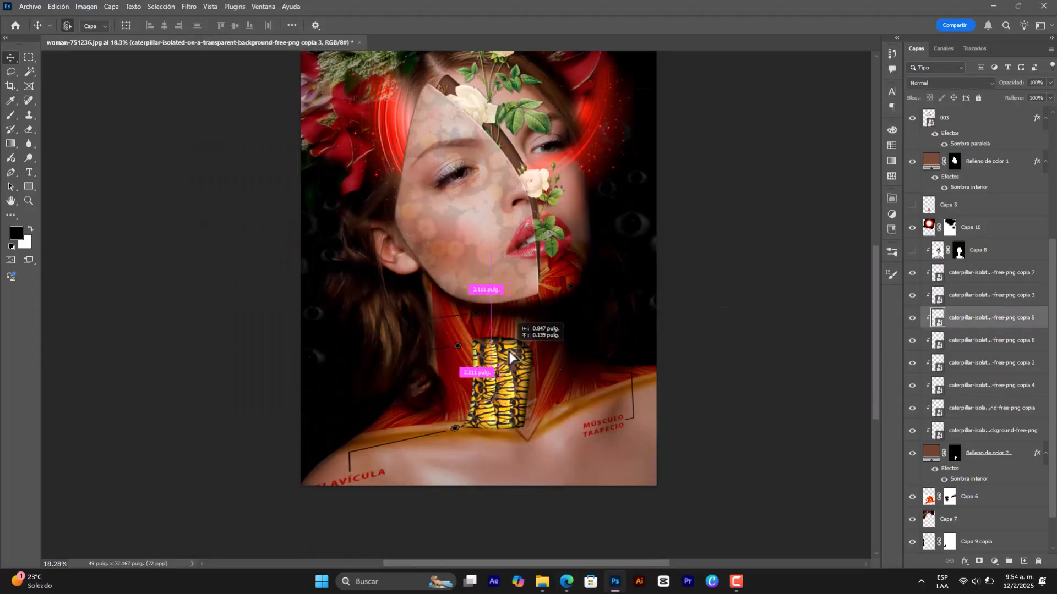
scroll(506, 385, up, 3)
scroll(511, 353, up, 1)
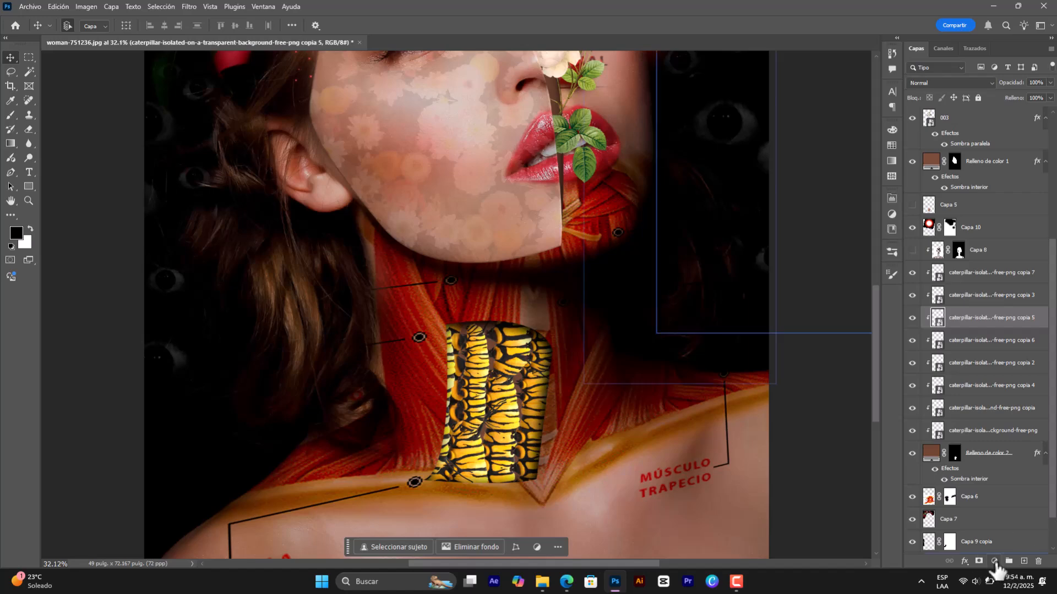
click(189, 7)
click(193, 19)
mouse_move(590, 310)
mouse_down()
mouse_move(619, 306)
mouse_move(606, 307)
mouse_up()
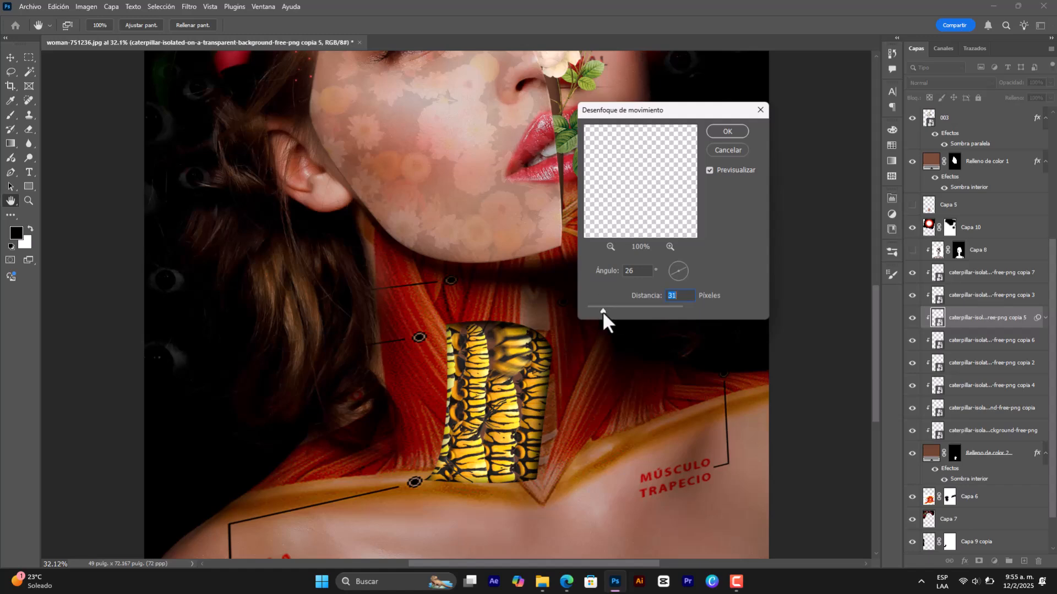
key(Return)
click(541, 380)
click(964, 562)
click(641, 232)
- Bring the downloaded silver butterfly PNG from the browser's downloads into the Photoshop portrait and place it over the hair above the forehead
scroll(641, 231, down, 2)
drag(530, 275, 530, 490)
click(564, 584)
click(1020, 87)
drag(365, 117, 640, 369)
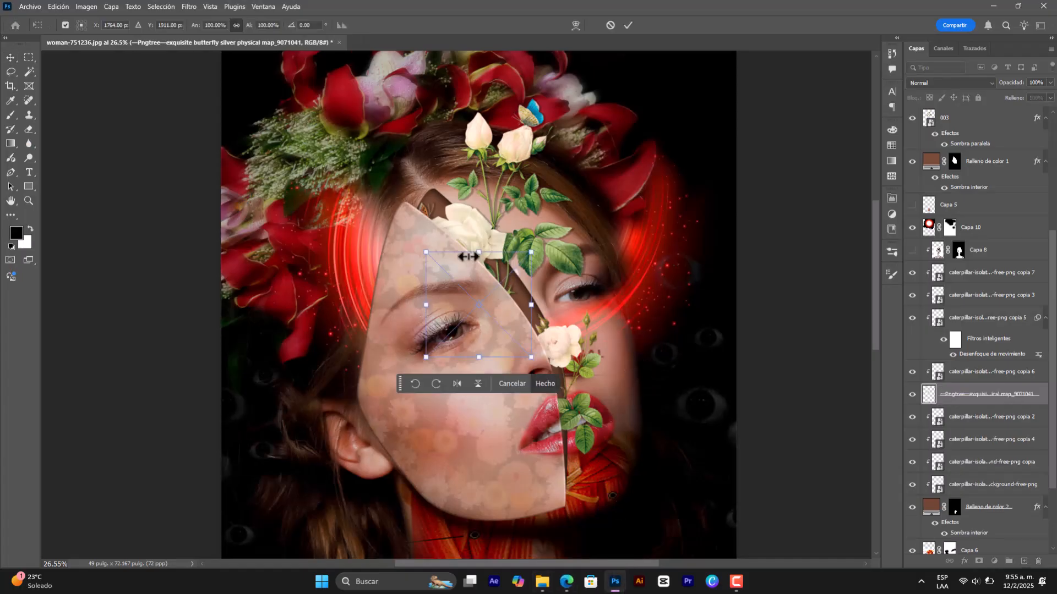
drag(479, 301, 399, 171)
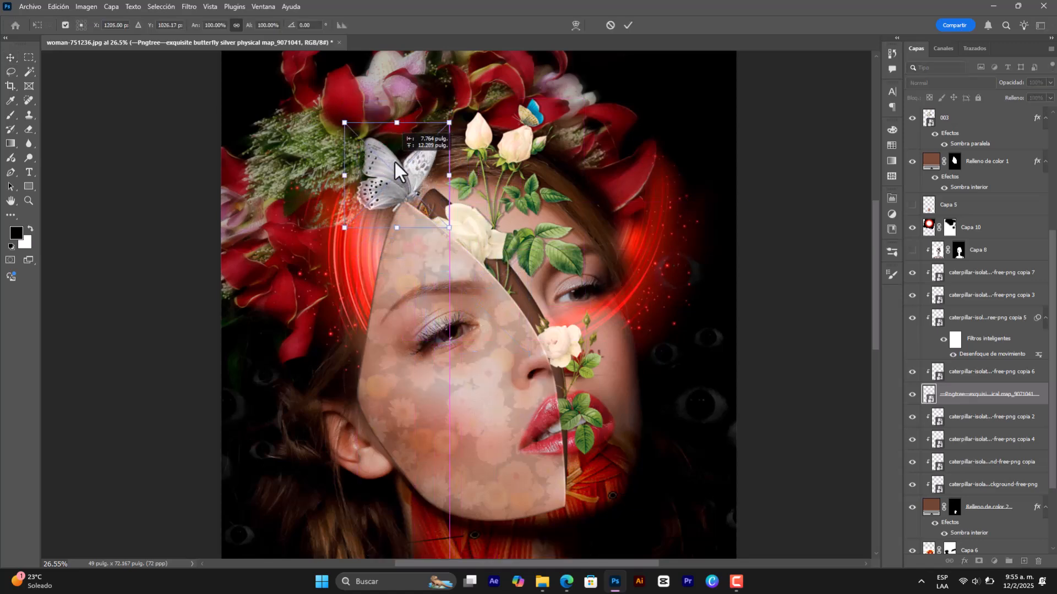
key(Return)
- Move the butterfly layer to just below layer 004, then transform and position the butterfly in the upper-right background of the portrait
drag(964, 395, 981, 127)
drag(391, 174, 590, 184)
key(ctrl+t)
key(Return)
drag(641, 134, 670, 96)
scroll(659, 120, down, 2)
click(953, 84)
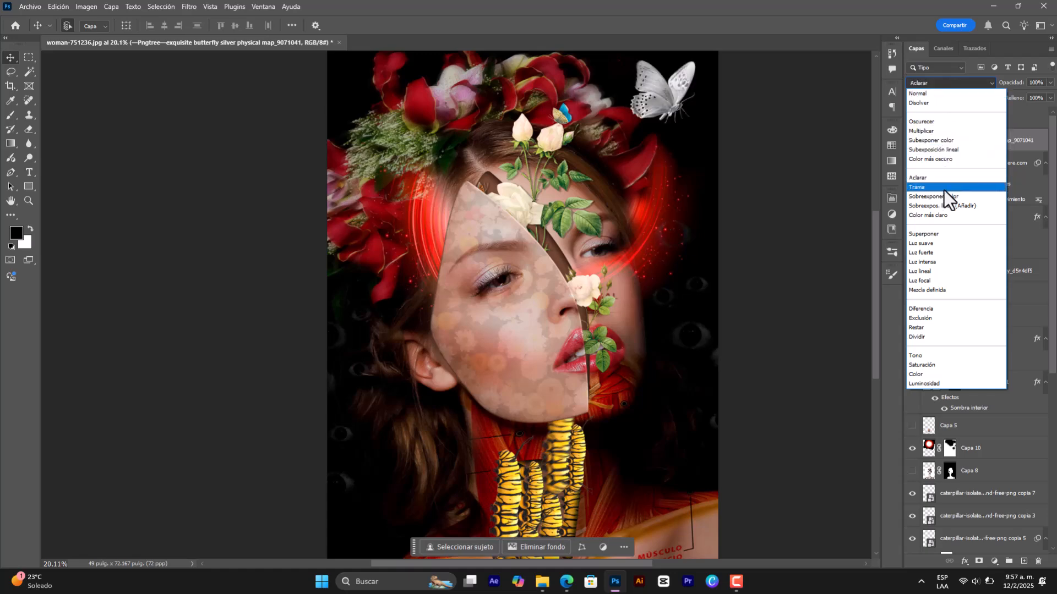
key(Escape)
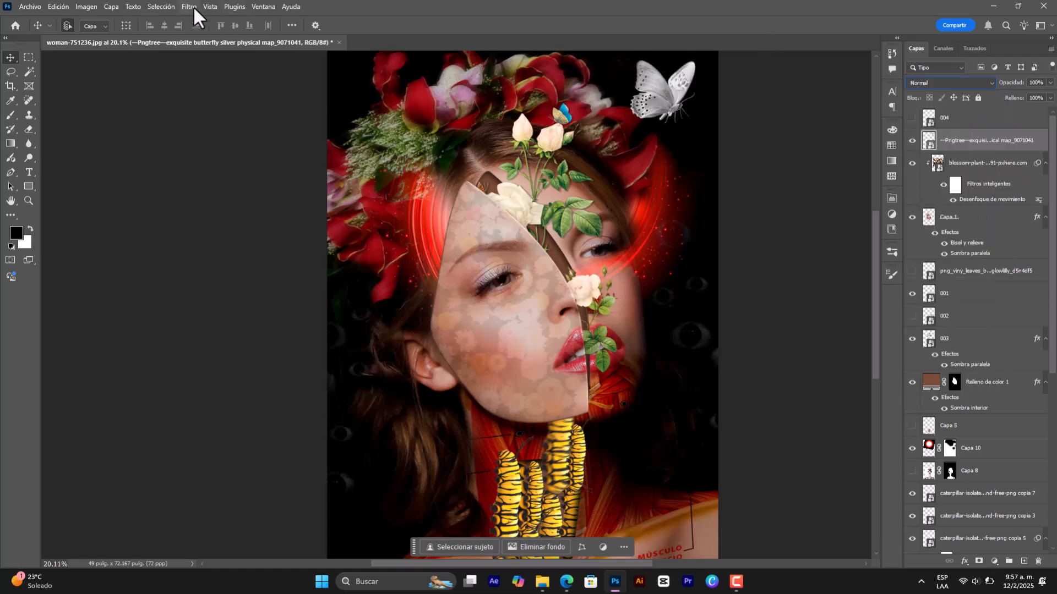
click(189, 7)
mouse_move(271, 150)
click(411, 242)
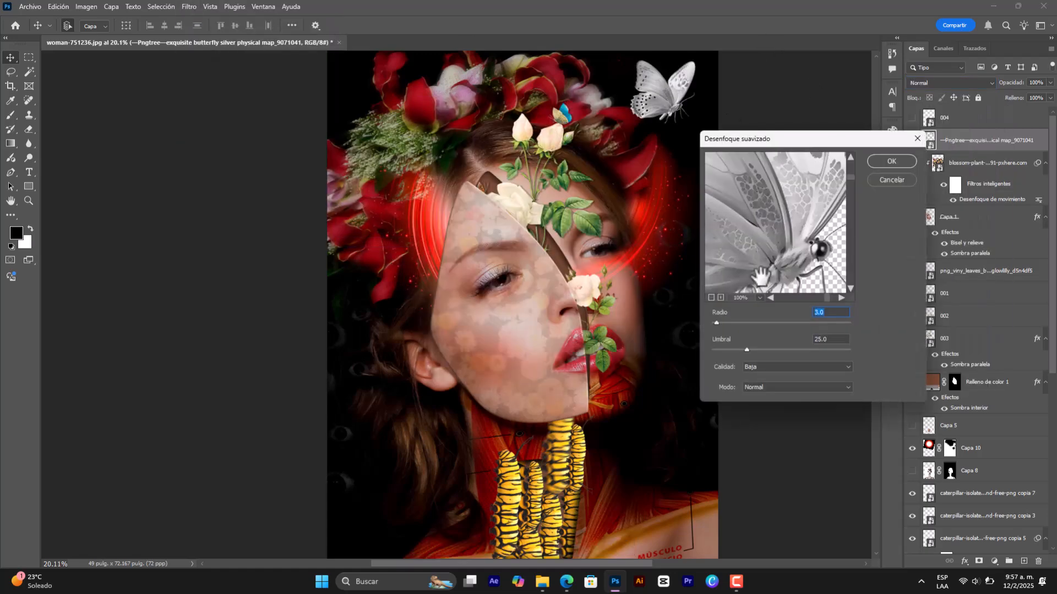
click(781, 366)
click(781, 391)
click(891, 180)
- Try a Motion Blur at a 26° angle on the silver butterfly
click(189, 7)
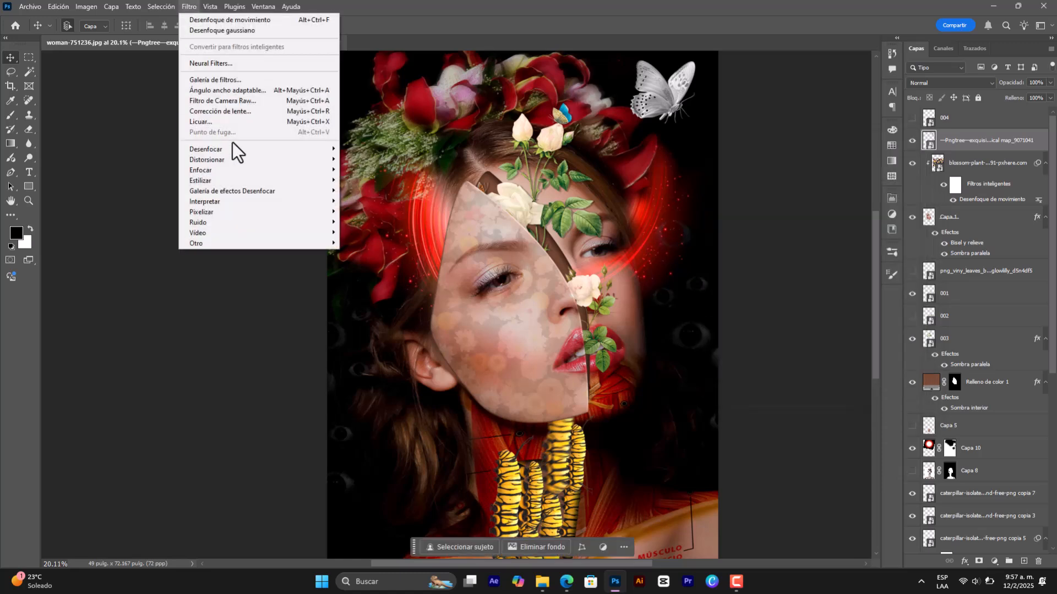
mouse_move(229, 148)
click(389, 190)
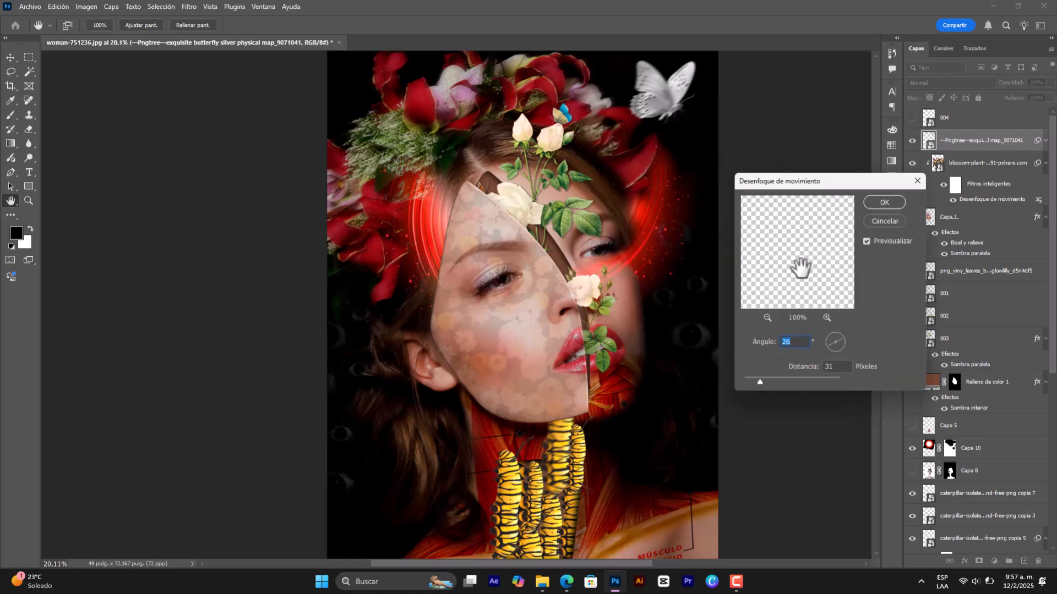
click(767, 318)
click(767, 318)
click(767, 318)
click(827, 318)
click(827, 317)
drag(818, 224, 809, 346)
drag(763, 380, 777, 378)
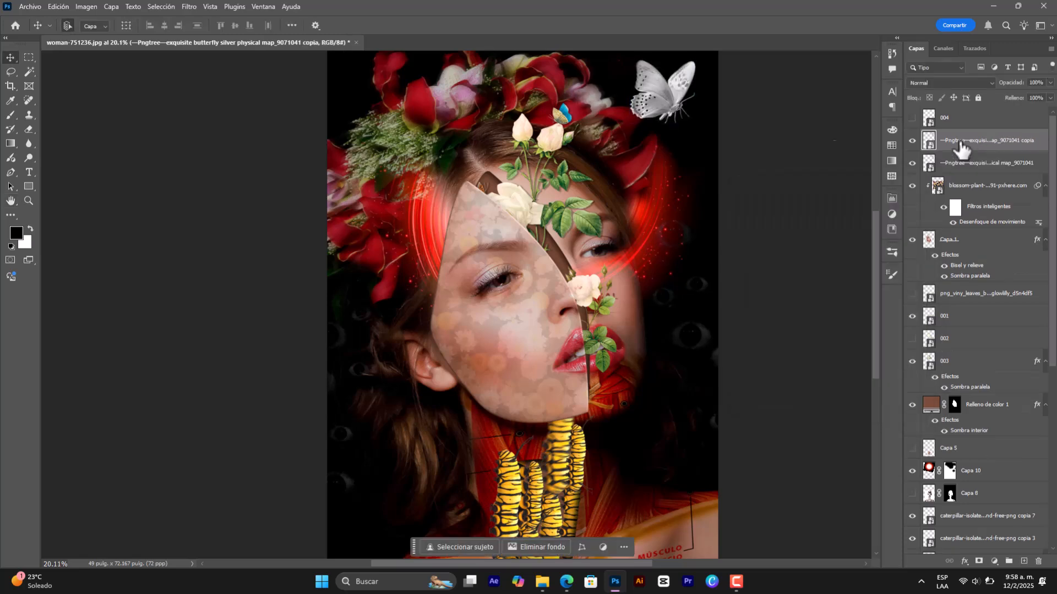
- Apply Motion Blur at a 26° angle to the lower of the two silver butterfly layers
click(976, 163)
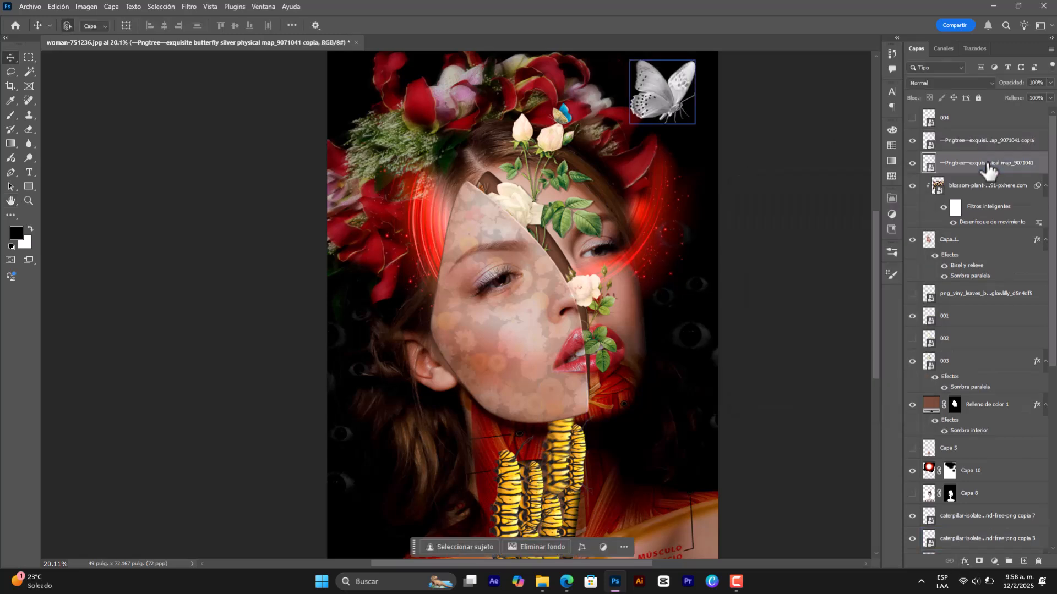
click(190, 6)
click(240, 28)
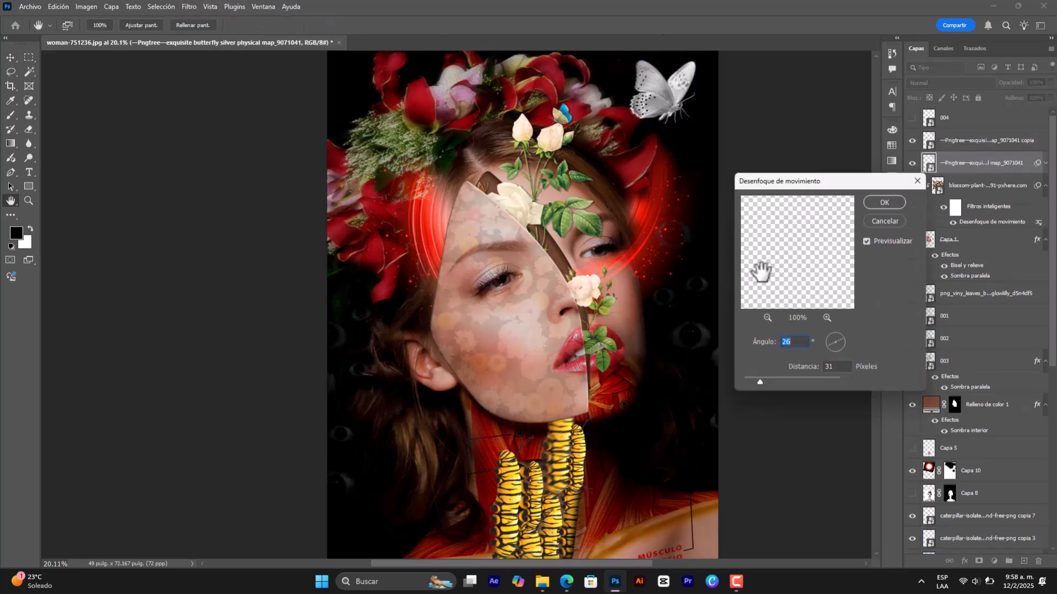
click(767, 318)
click(767, 318)
click(767, 318)
click(765, 381)
click(879, 202)
- Try extra copies of the silver butterfly in the dark background beside the head, and delete them
drag(656, 99, 699, 164)
scroll(695, 81, up, 3)
click(985, 163)
scroll(656, 236, down, 3)
drag(518, 339, 529, 193)
scroll(529, 193, down, 3)
drag(633, 183, 632, 204)
alt+drag(648, 117, 646, 158)
mouse_move(657, 73)
mouse_down()
mouse_move(655, 177)
mouse_move(653, 68)
mouse_up()
alt+drag(646, 75, 638, 212)
key(Delete)
key(Delete)
key(Delete)
- Move a sharp silver butterfly beside the cheek above the ear and flip it
drag(421, 263, 401, 252)
scroll(401, 252, up, 6)
key(ctrl+t)
right_click(393, 252)
click(424, 454)
key(Return)
- Move the butterfly's layer below Capa 1 so it sits behind the face slice, and rotate it about -30° above the ear
drag(982, 141, 967, 311)
mouse_move(398, 246)
mouse_down()
mouse_move(469, 247)
mouse_move(415, 242)
mouse_up()
key(ctrl+t)
right_click(439, 244)
click(498, 332)
drag(517, 179, 473, 176)
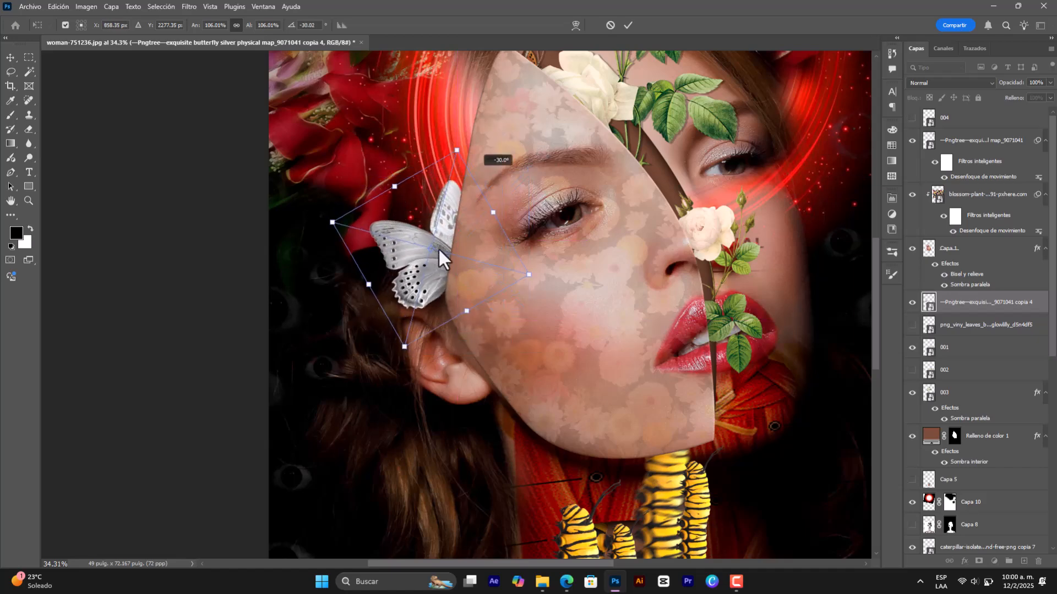
key(Return)
- Duplicate the butterfly above the ear slightly higher along the edge of the face
scroll(438, 246, down, 3)
drag(411, 283, 421, 242)
key(ctrl+t)
right_click(435, 243)
click(500, 462)
drag(465, 167, 501, 194)
drag(433, 230, 448, 168)
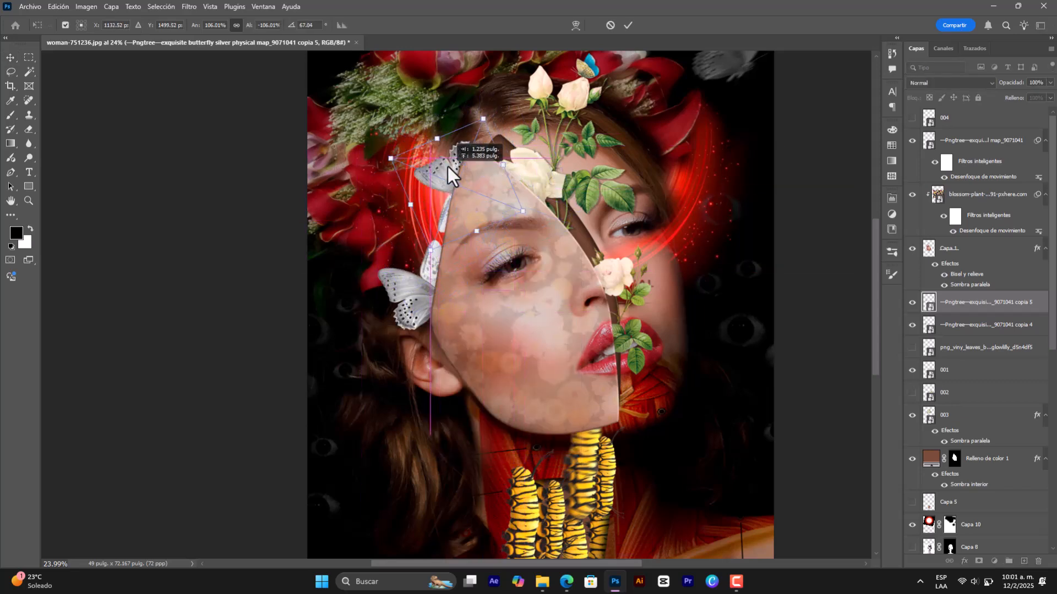
right_click(559, 239)
click(624, 447)
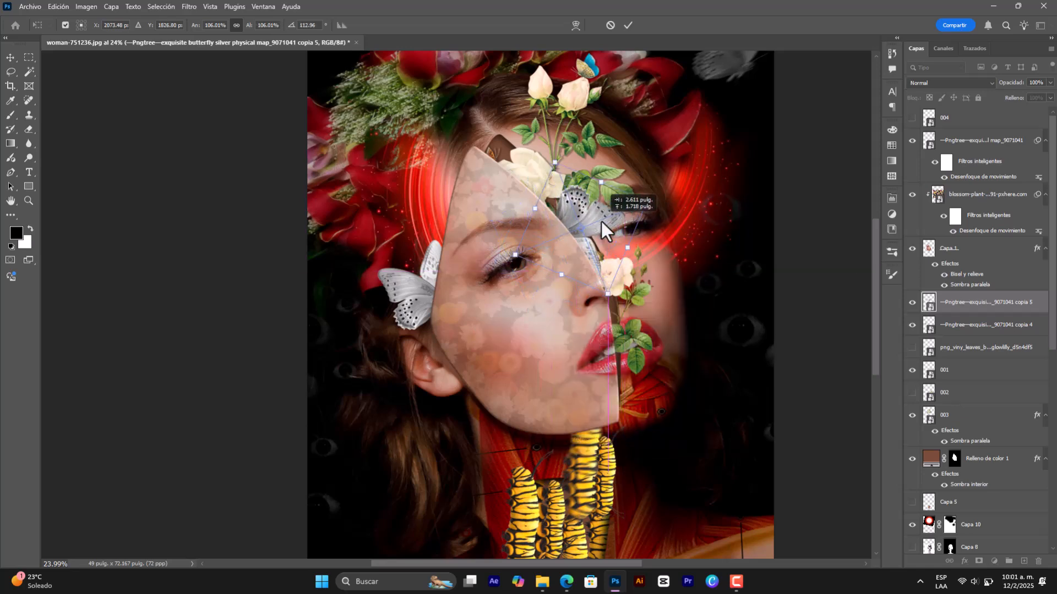
drag(590, 205, 588, 206)
drag(664, 129, 628, 102)
drag(571, 203, 490, 358)
right_click(489, 358)
key(Escape)
key(Escape)
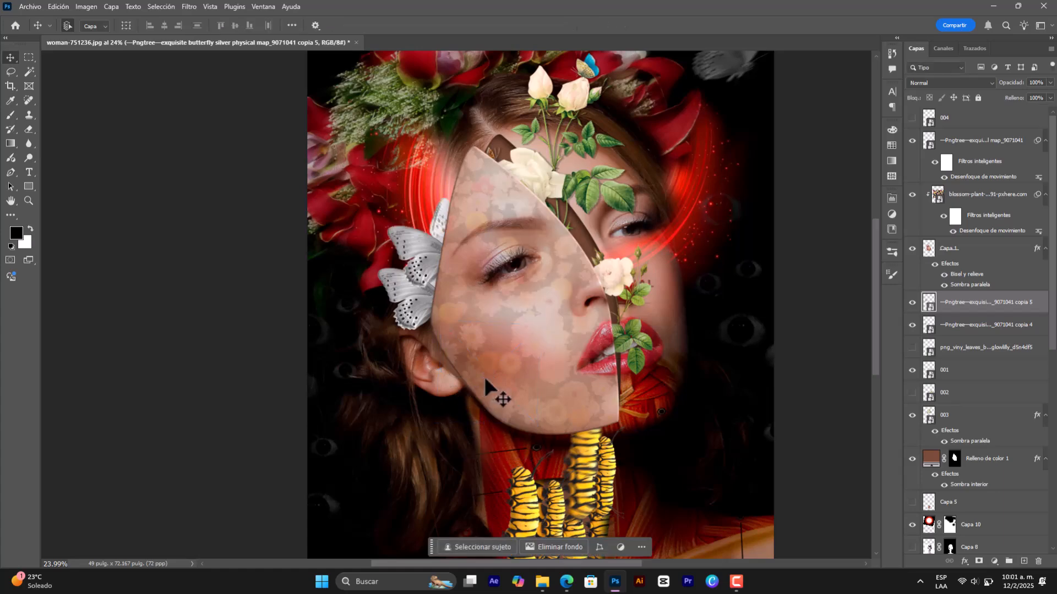
- Reorder the two butterfly layers so copia 5 lies beneath copia 4
drag(985, 318, 985, 336)
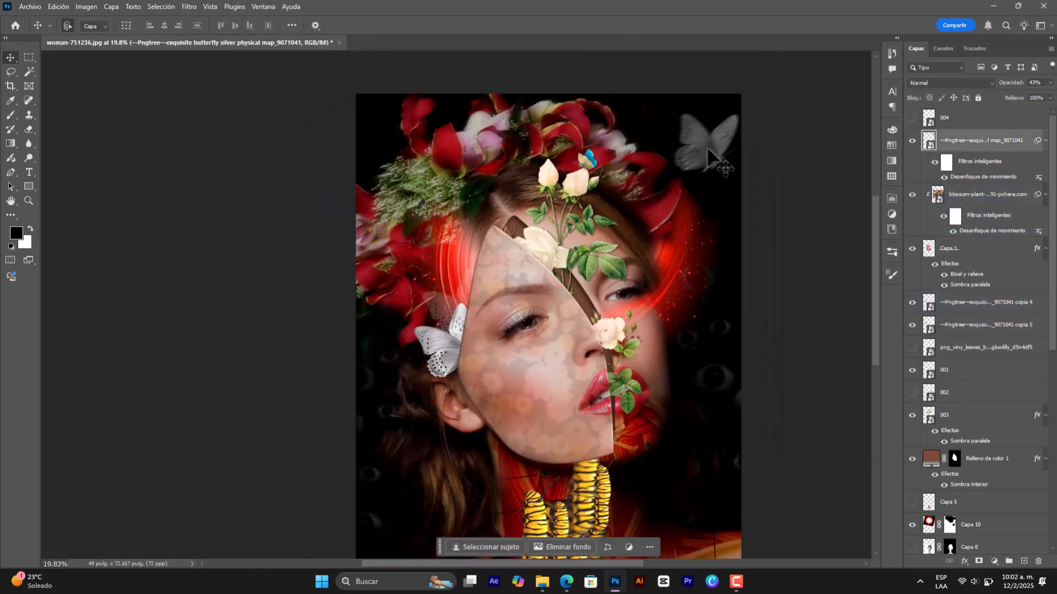
- Clip the caterpillar layers copia 6, copia 5, copia 3 and copia 7 to the Relleno de color 2 neck opening again
click(565, 503)
scroll(995, 435, down, 3)
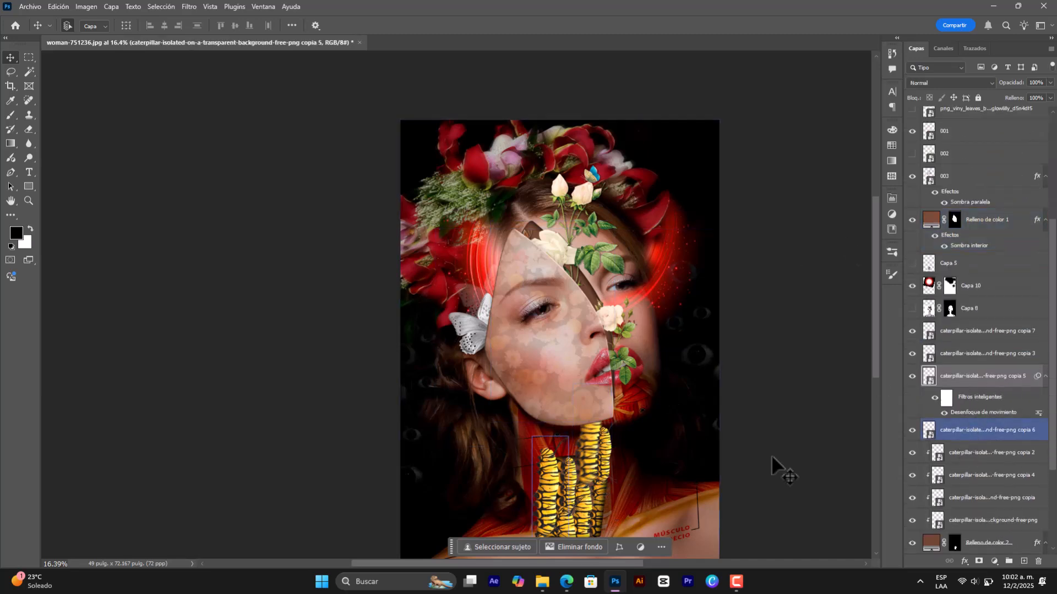
scroll(971, 427, down, 1)
alt+click(979, 396)
alt+click(988, 375)
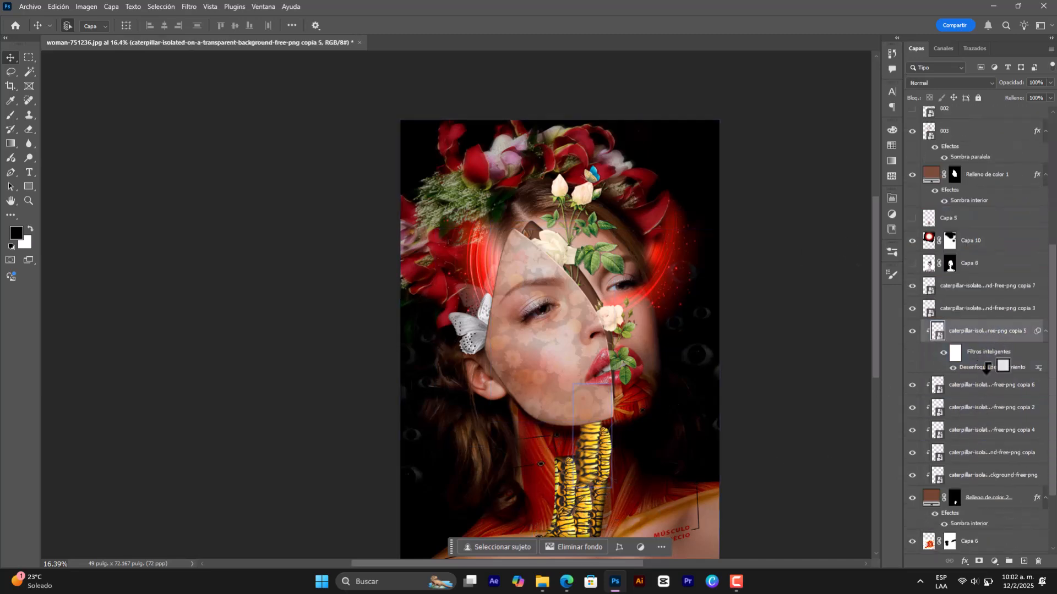
scroll(988, 309, down, 1)
alt+click(986, 251)
alt+click(985, 223)
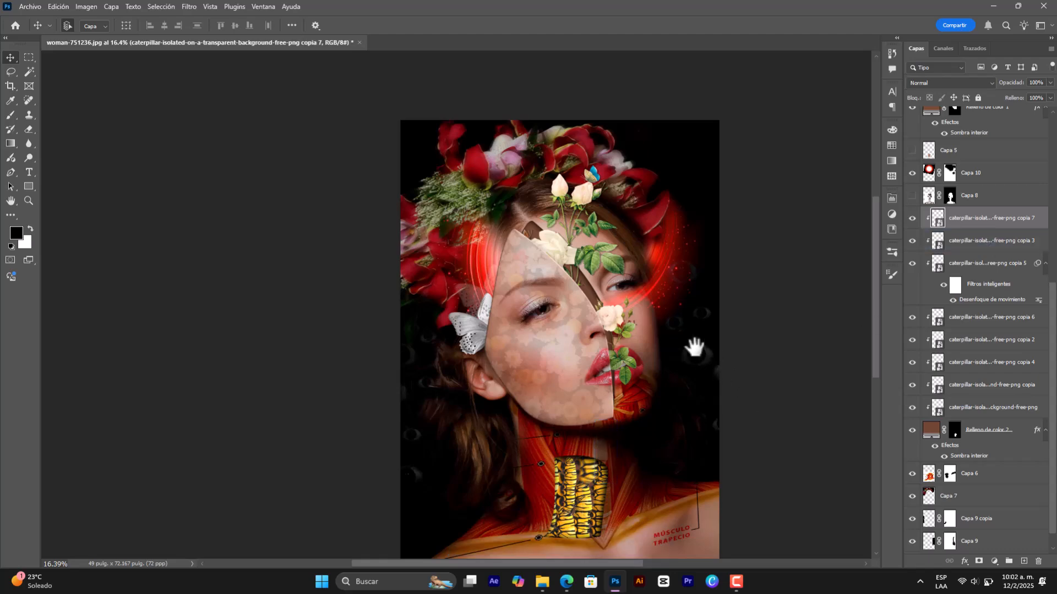
drag(707, 359, 684, 342)
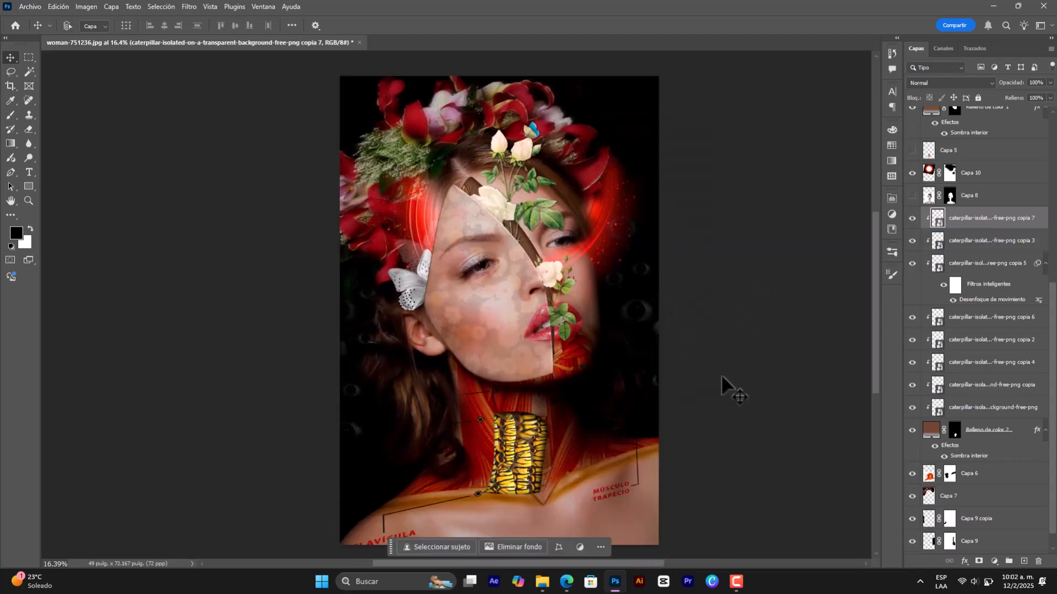